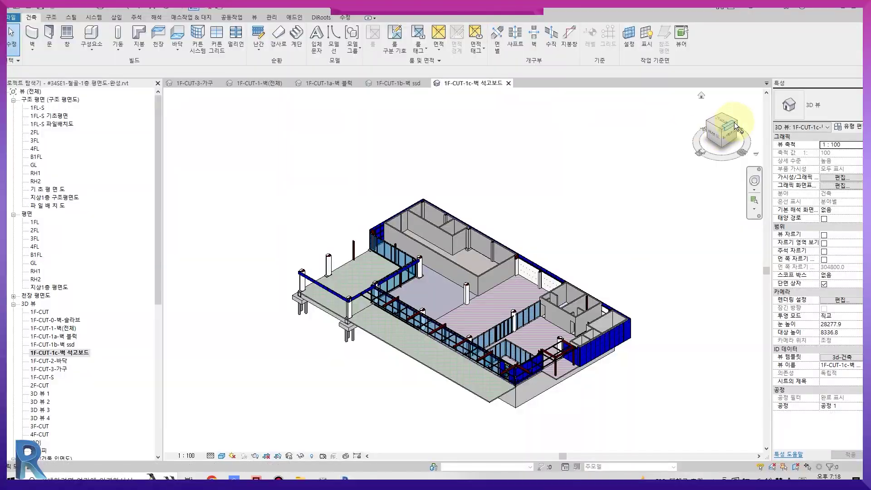
{"action": "left_click", "coordinate": [721, 125]}
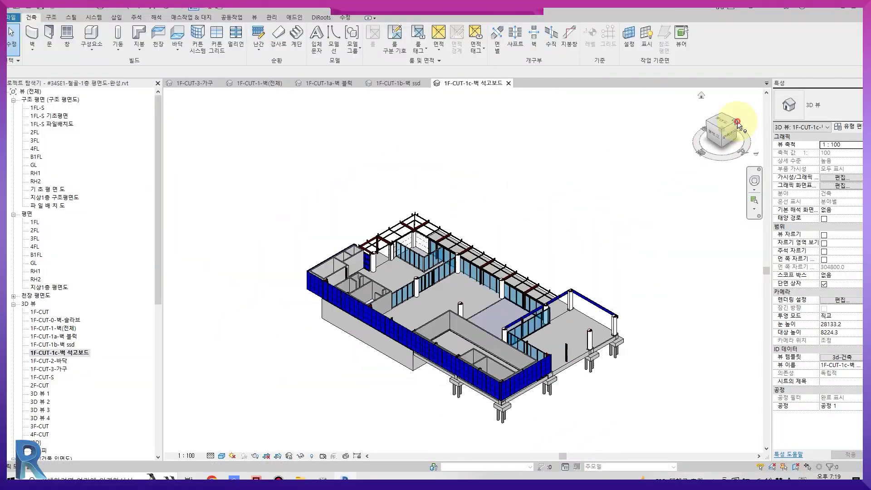
{"action": "left_click", "coordinate": [738, 126]}
{"action": "scroll", "coordinate": [529, 293], "scroll_direction": "up", "scroll_amount": 8}
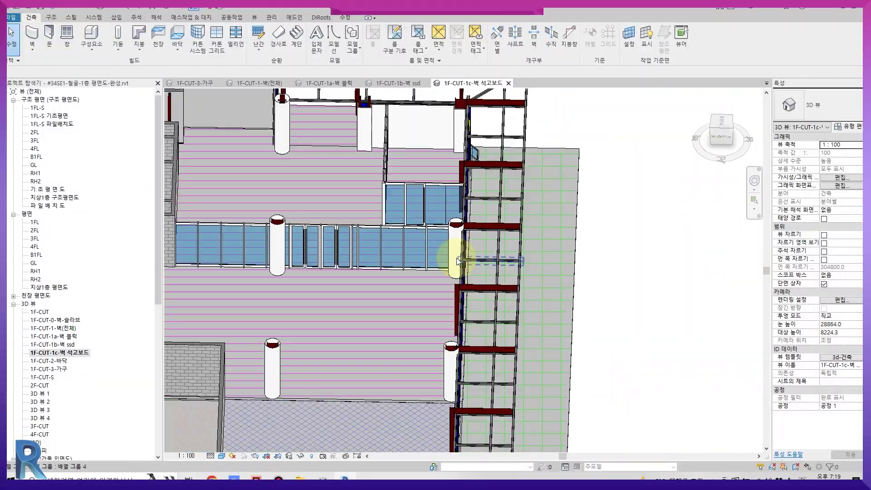
{"action": "scroll", "coordinate": [489, 293], "scroll_direction": "down", "scroll_amount": 10}
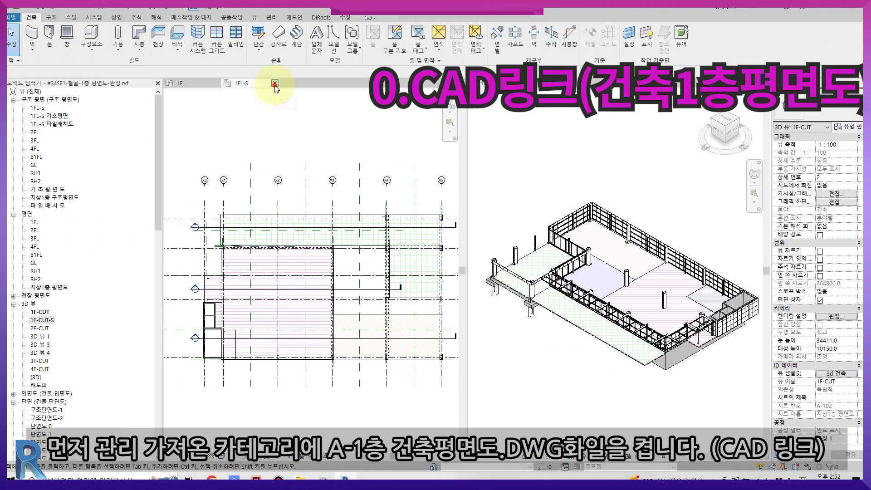
Close the 1FL-S view and turn on the imported A-1층건축평면도.dwg in the 1FL plan's visibility settings
{"action": "left_click", "coordinate": [300, 212]}
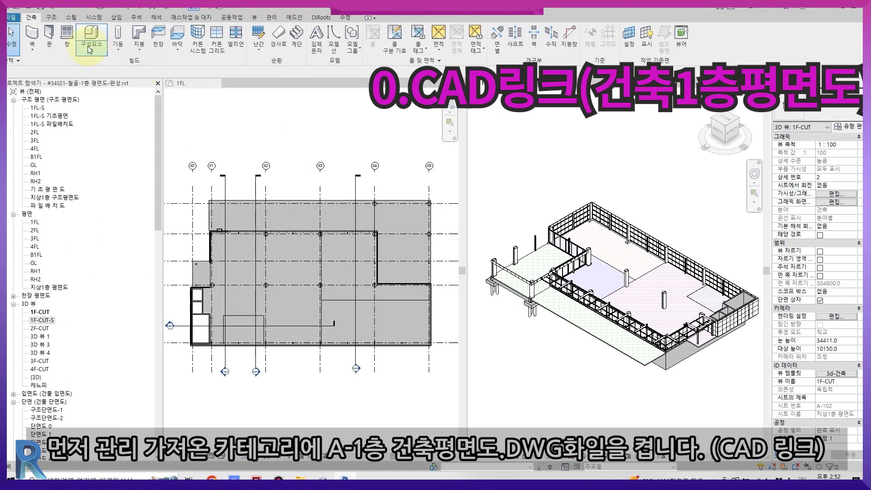
{"action": "left_click", "coordinate": [271, 17]}
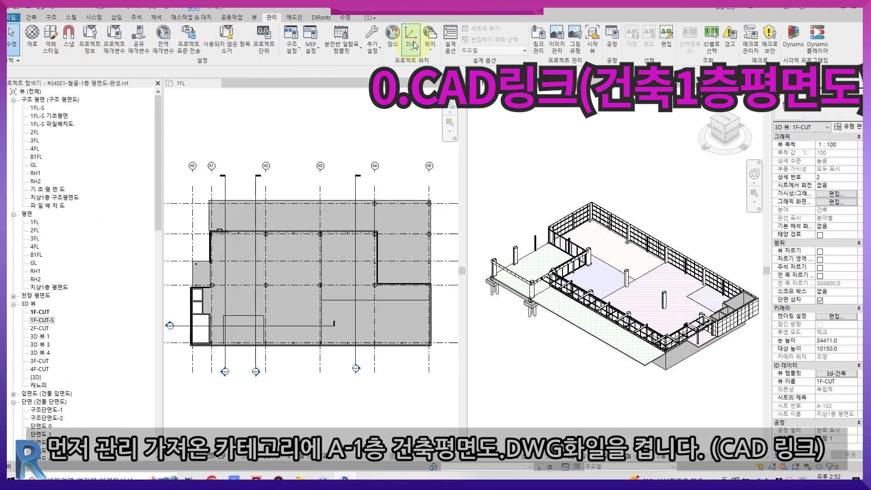
{"action": "left_click", "coordinate": [537, 40]}
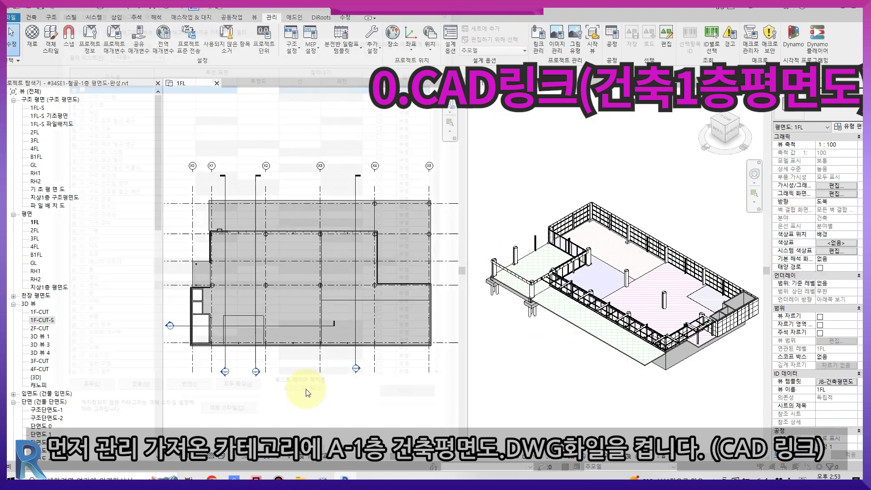
{"action": "key", "text": "v"}
{"action": "key", "text": "v"}
{"action": "left_click", "coordinate": [213, 24]}
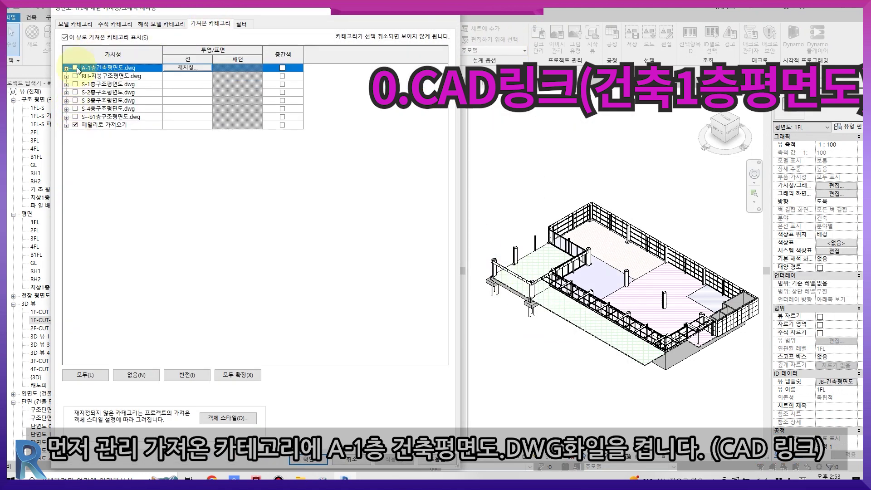
{"action": "left_click", "coordinate": [308, 460]}
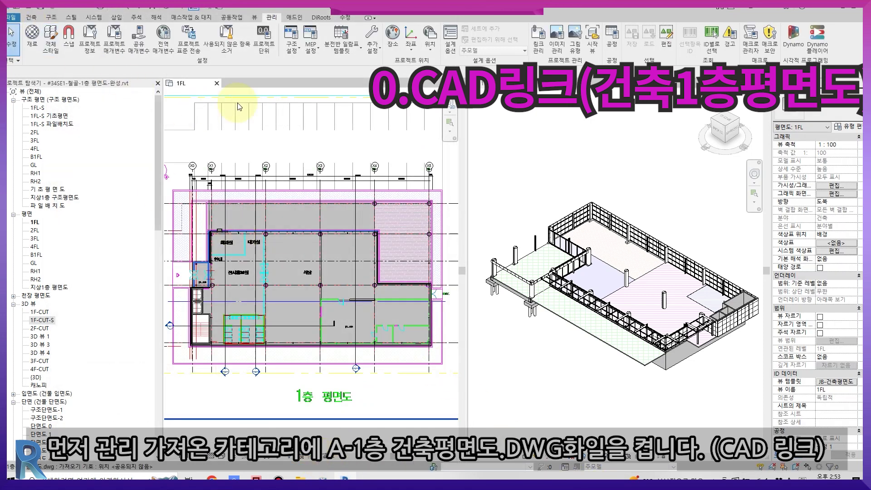
Start an architectural wall and choose the basic wall type 실내 - JB-블록 쌓기200
{"action": "left_click", "coordinate": [30, 20]}
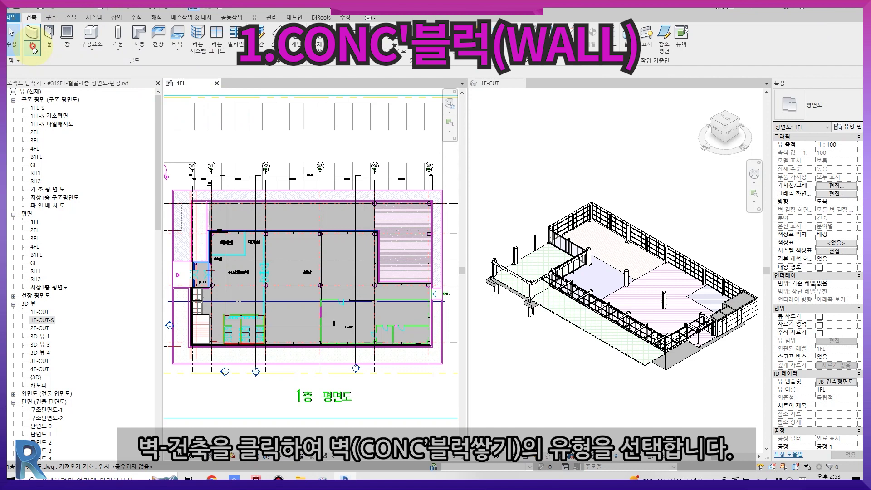
{"action": "left_click", "coordinate": [33, 48]}
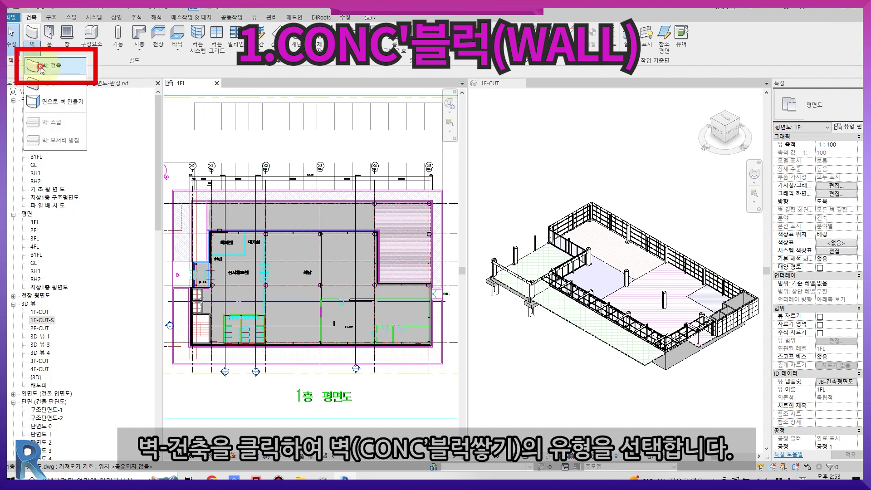
{"action": "left_click", "coordinate": [41, 67]}
{"action": "left_click", "coordinate": [831, 114]}
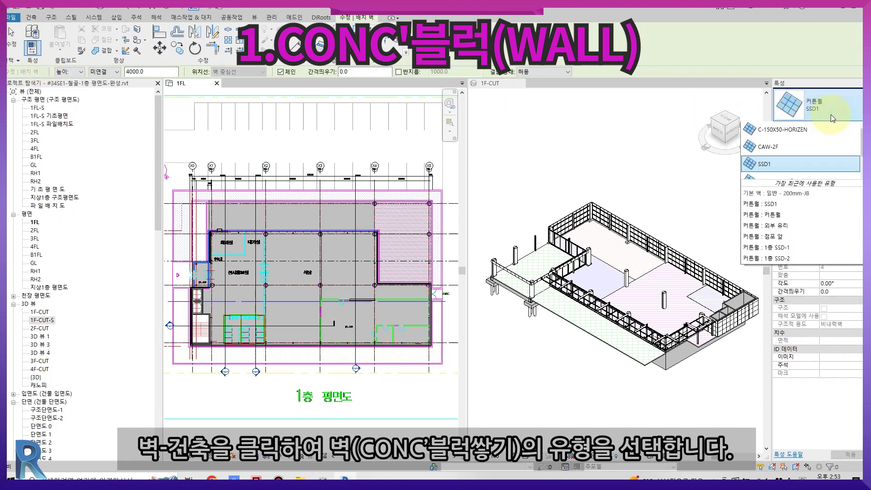
{"action": "scroll", "coordinate": [823, 179], "scroll_direction": "up", "scroll_amount": 3}
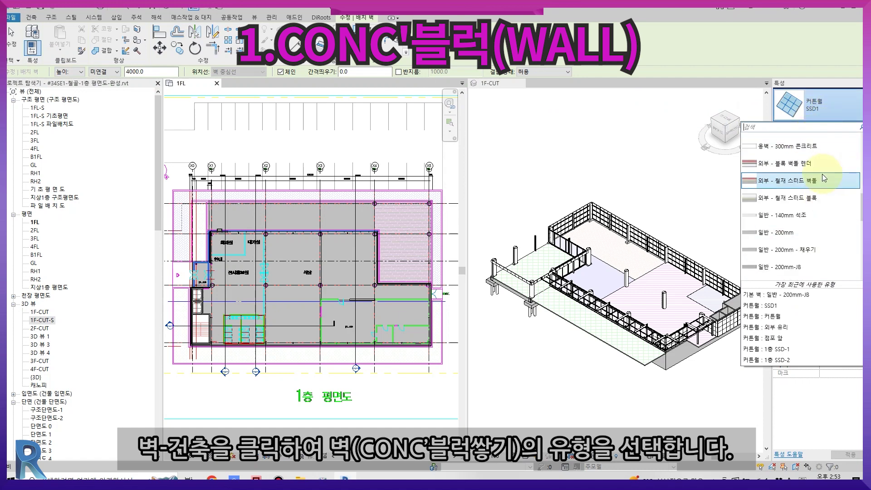
{"action": "scroll", "coordinate": [818, 173], "scroll_direction": "up", "scroll_amount": 2}
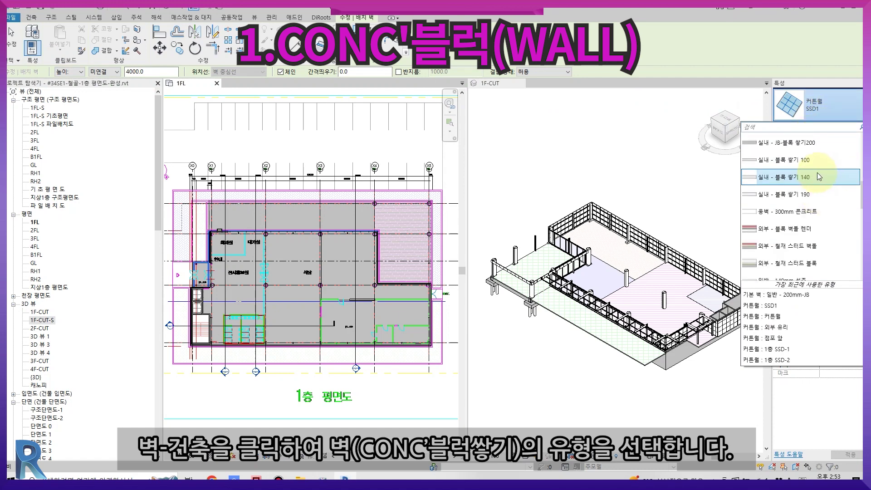
{"action": "left_click", "coordinate": [810, 147]}
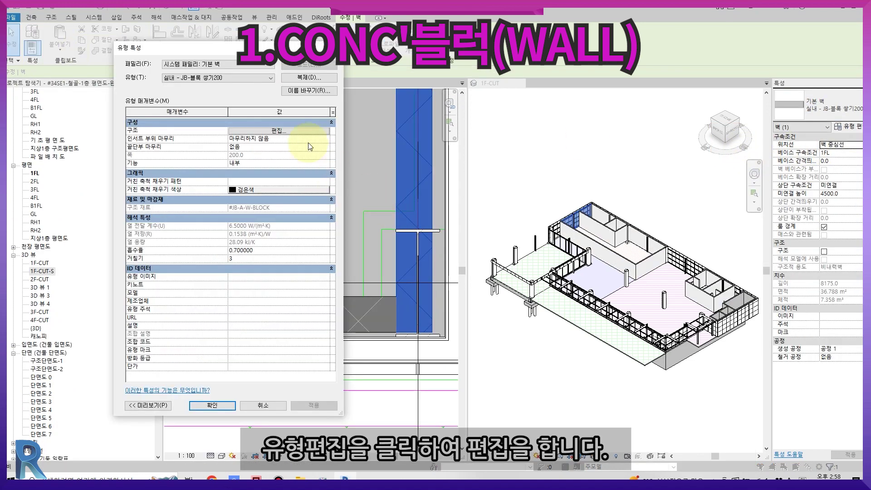
In the block wall type's structure, assign the model pattern 블록 225x450 as the surface foreground of material #JB-A-W-BLOCK
{"action": "left_click", "coordinate": [286, 131]}
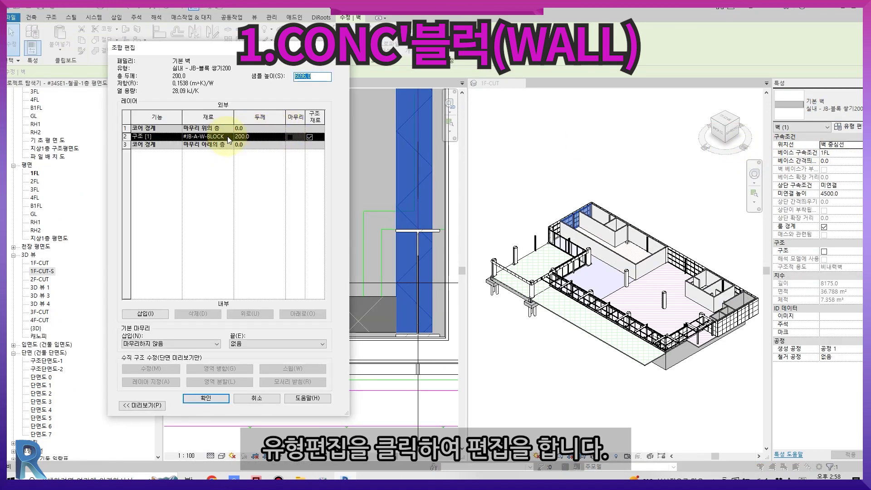
{"action": "left_click", "coordinate": [227, 136]}
{"action": "left_click", "coordinate": [229, 137]}
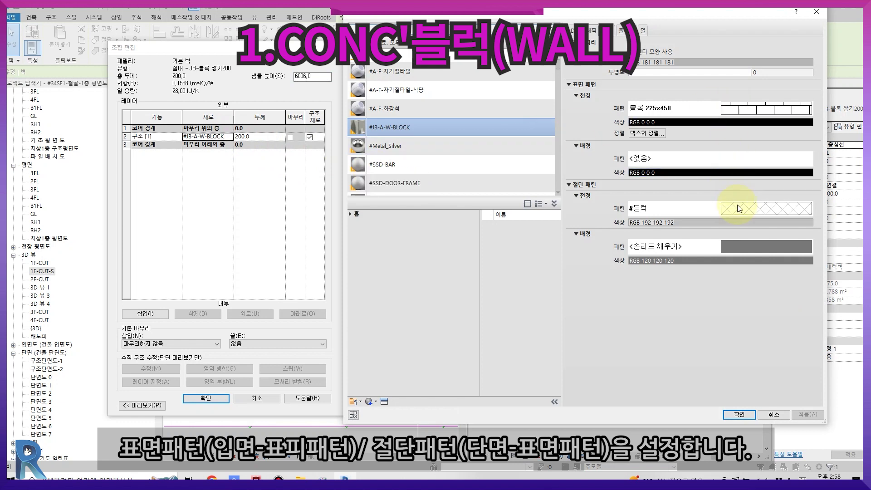
{"action": "left_click", "coordinate": [762, 111]}
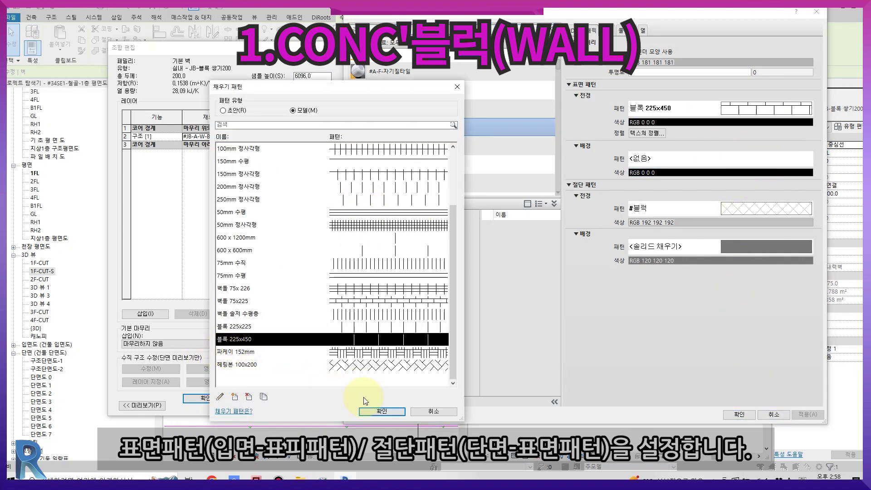
{"action": "left_click", "coordinate": [372, 412]}
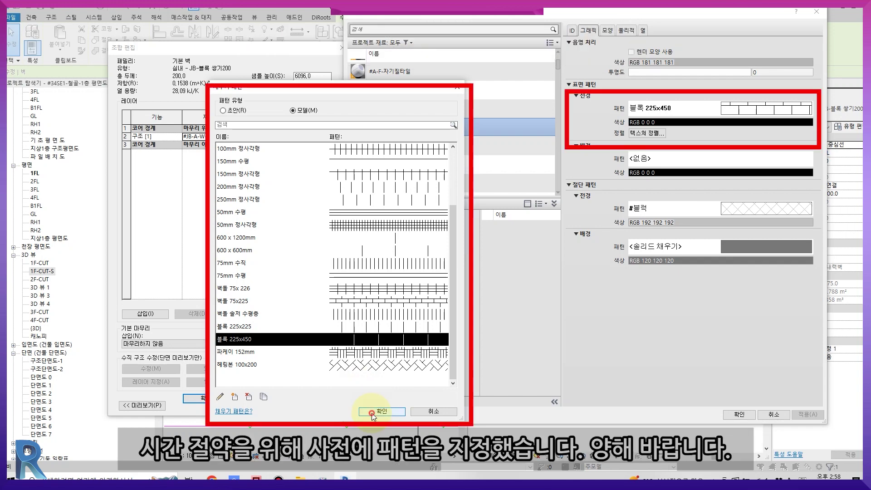
{"action": "left_click", "coordinate": [739, 414]}
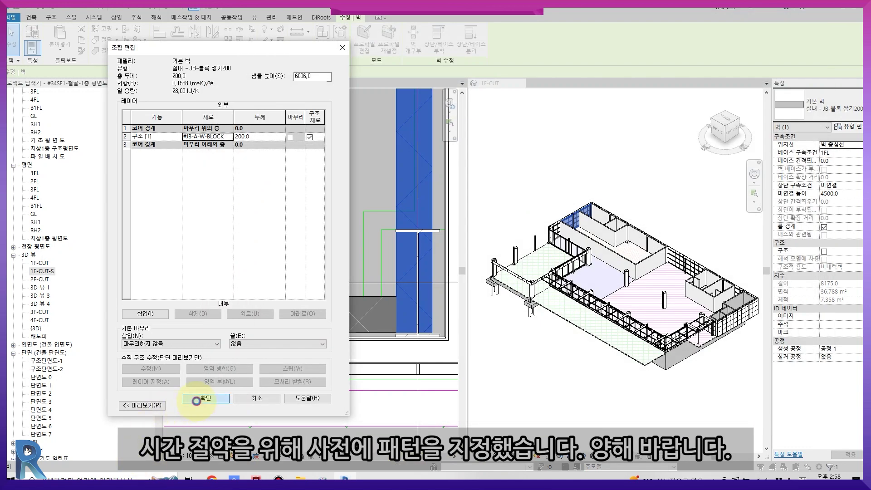
{"action": "left_click", "coordinate": [196, 399]}
{"action": "left_click", "coordinate": [212, 405]}
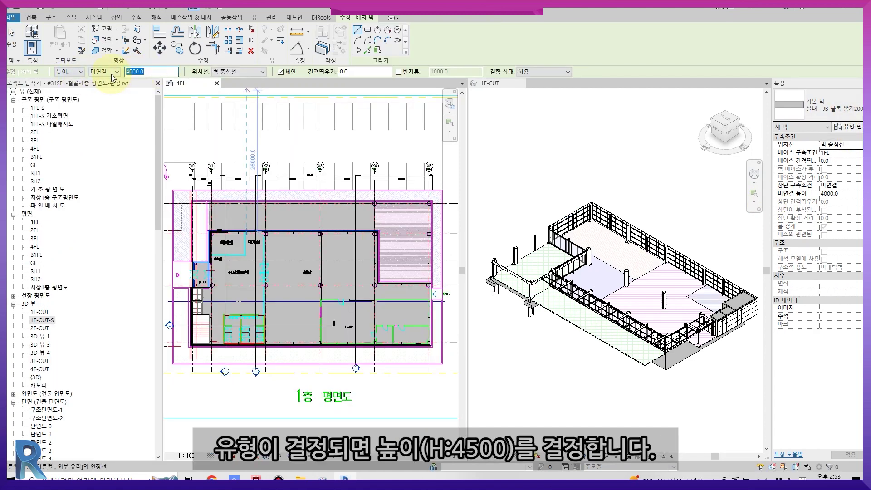
Set the new wall's unconnected height to 4500 and its drawing method to Pick Lines
{"action": "type", "text": "4500"}
{"action": "key", "text": "Return"}
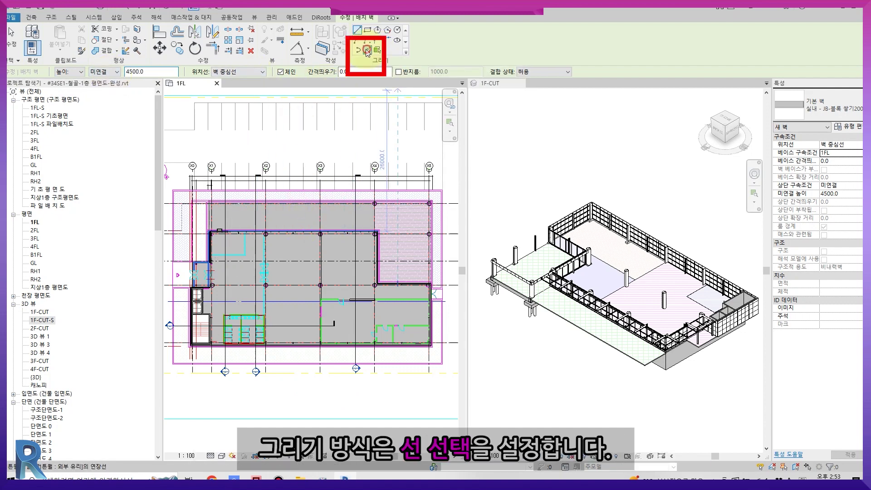
{"action": "left_click", "coordinate": [367, 50]}
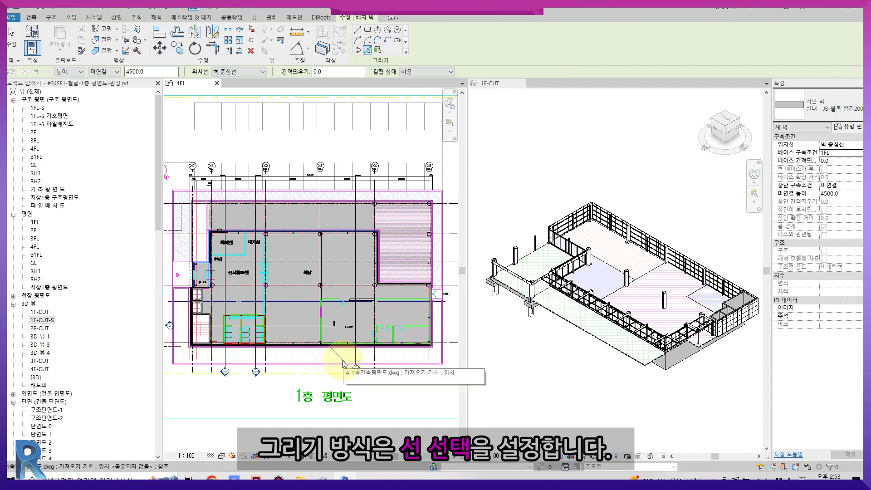
Place block walls on the CAD lines of the horizontal partition below the dining room and the vertical partition along grid X3
{"action": "scroll", "coordinate": [331, 300], "scroll_direction": "up", "scroll_amount": 5}
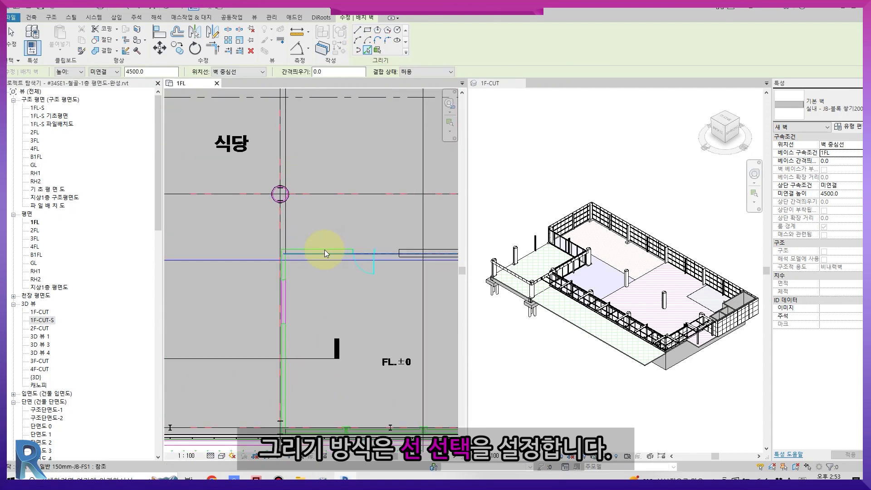
{"action": "scroll", "coordinate": [325, 254], "scroll_direction": "up", "scroll_amount": 3}
{"action": "left_click", "coordinate": [330, 252]}
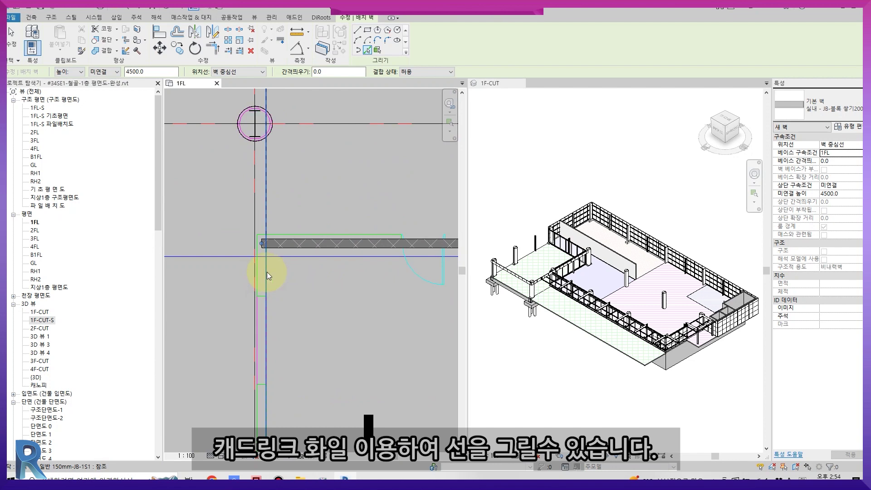
{"action": "left_click", "coordinate": [265, 271]}
Place a block wall on the horizontal CAD partition between the small room's door and the exterior wall at grid X5
{"action": "scroll", "coordinate": [271, 212], "scroll_direction": "down", "scroll_amount": 2}
{"action": "middle_click_drag", "start_coordinate": [321, 278], "coordinate": [250, 263]}
{"action": "middle_click_drag", "start_coordinate": [313, 261], "coordinate": [249, 255]}
{"action": "middle_click_drag", "start_coordinate": [371, 236], "coordinate": [293, 235]}
{"action": "middle_click_drag", "start_coordinate": [408, 236], "coordinate": [334, 236]}
{"action": "scroll", "coordinate": [363, 231], "scroll_direction": "up", "scroll_amount": 2}
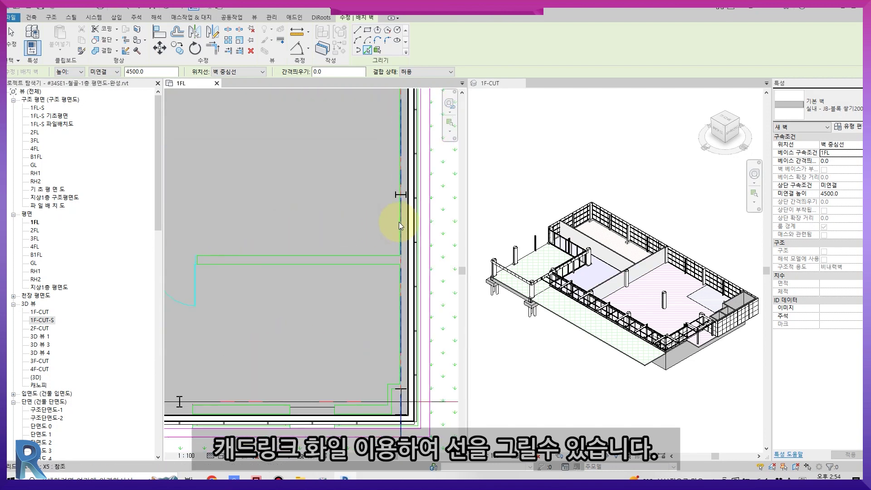
{"action": "scroll", "coordinate": [396, 233], "scroll_direction": "up", "scroll_amount": 3}
{"action": "left_click", "coordinate": [402, 260]}
{"action": "scroll", "coordinate": [371, 254], "scroll_direction": "down", "scroll_amount": 5}
{"action": "middle_click_drag", "start_coordinate": [338, 291], "coordinate": [372, 277]}
{"action": "scroll", "coordinate": [358, 236], "scroll_direction": "up", "scroll_amount": 2}
{"action": "left_click", "coordinate": [332, 207]}
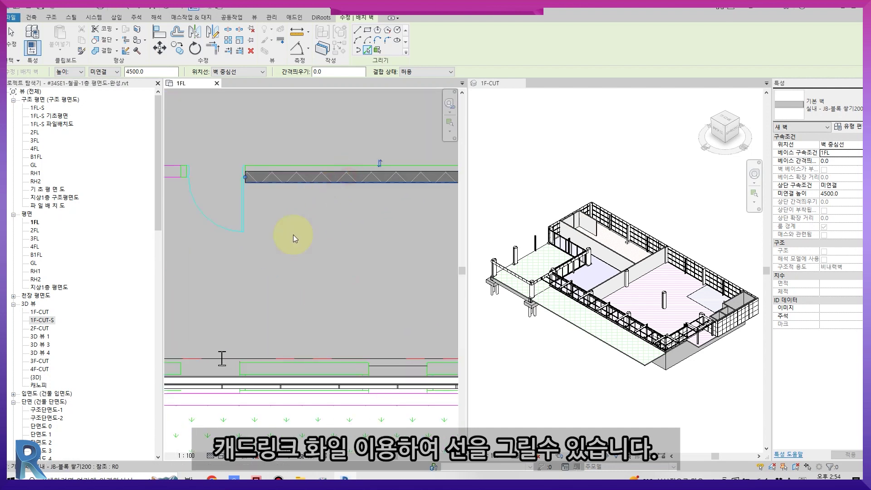
Place block walls on the small rooms' partition lines and along the plan's lower exterior wall line
{"action": "left_click", "coordinate": [296, 360]}
{"action": "scroll", "coordinate": [357, 315], "scroll_direction": "down", "scroll_amount": 3}
{"action": "scroll", "coordinate": [301, 277], "scroll_direction": "up", "scroll_amount": 1}
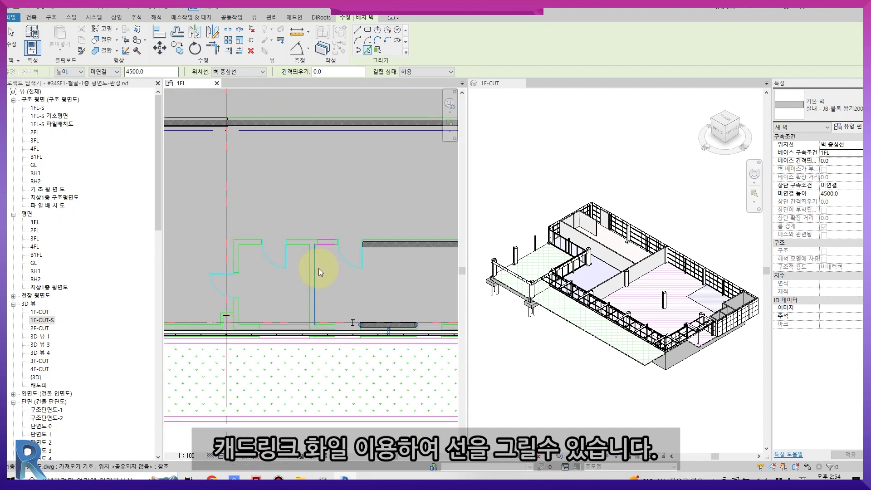
{"action": "middle_click_drag", "start_coordinate": [262, 296], "coordinate": [509, 168]}
{"action": "scroll", "coordinate": [218, 196], "scroll_direction": "up", "scroll_amount": 2}
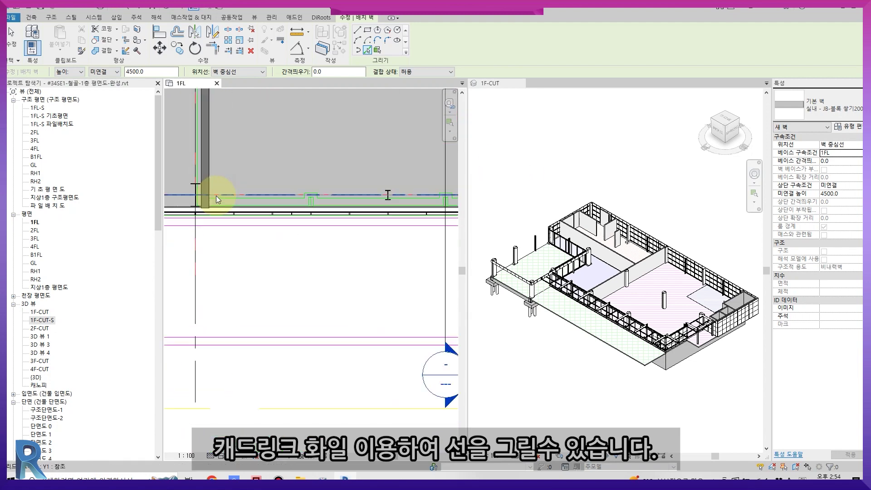
{"action": "left_click", "coordinate": [255, 195]}
Place block walls on the CAD lines of the restroom block's right and upper sides
{"action": "scroll", "coordinate": [313, 229], "scroll_direction": "down", "scroll_amount": 4}
{"action": "middle_click_drag", "start_coordinate": [377, 243], "coordinate": [621, 288]}
{"action": "scroll", "coordinate": [322, 205], "scroll_direction": "up", "scroll_amount": 2}
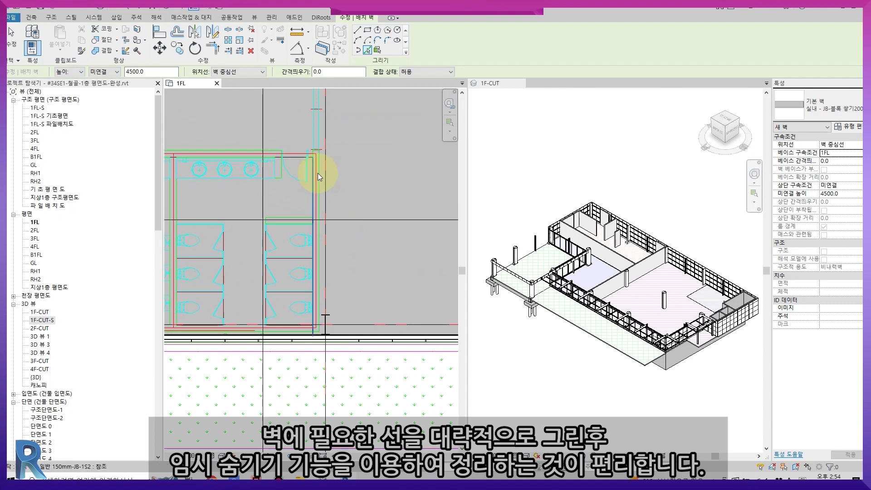
{"action": "scroll", "coordinate": [318, 173], "scroll_direction": "up", "scroll_amount": 3}
{"action": "left_click", "coordinate": [317, 164]}
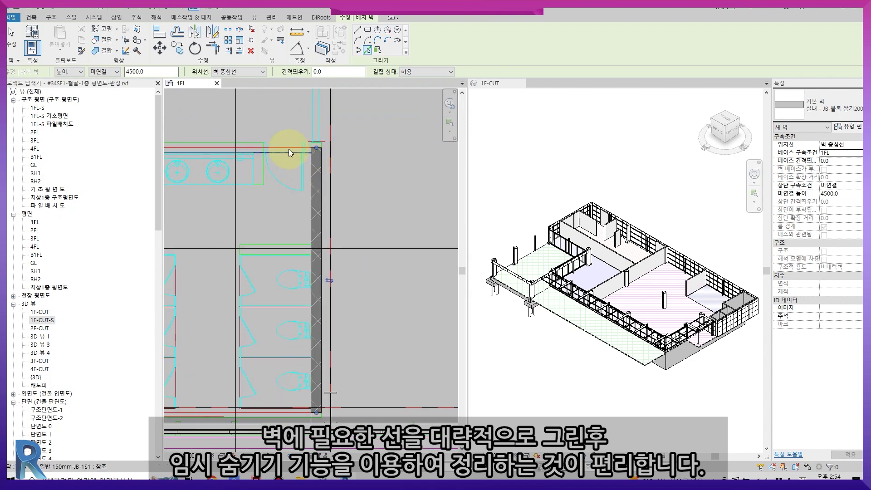
{"action": "left_click", "coordinate": [287, 148]}
Place the right-hand restroom's interior block walls above the stalls, beside the washbasins and along the divider between the restrooms
{"action": "scroll", "coordinate": [333, 205], "scroll_direction": "down", "scroll_amount": 2}
{"action": "scroll", "coordinate": [297, 225], "scroll_direction": "up", "scroll_amount": 4}
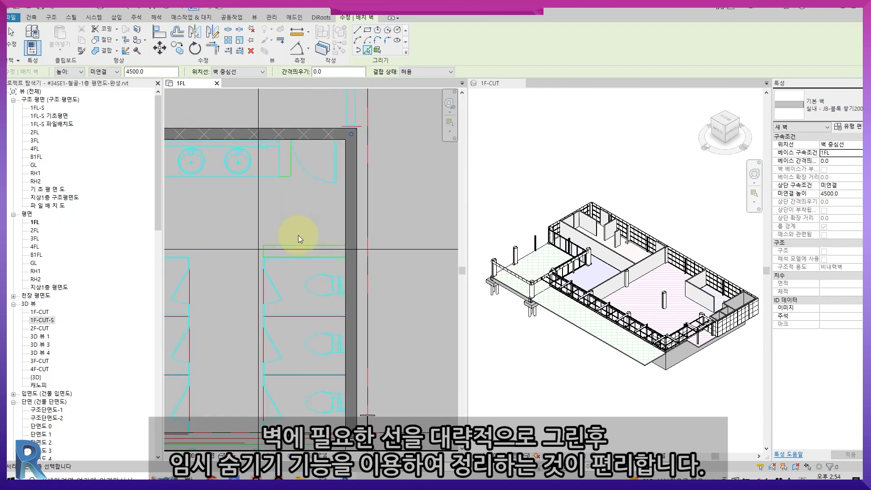
{"action": "left_click", "coordinate": [307, 249]}
{"action": "scroll", "coordinate": [305, 252], "scroll_direction": "down", "scroll_amount": 4}
{"action": "middle_click_drag", "start_coordinate": [278, 255], "coordinate": [325, 250]}
{"action": "scroll", "coordinate": [225, 213], "scroll_direction": "up", "scroll_amount": 2}
{"action": "left_click", "coordinate": [225, 214]}
{"action": "scroll", "coordinate": [400, 193], "scroll_direction": "up", "scroll_amount": 1}
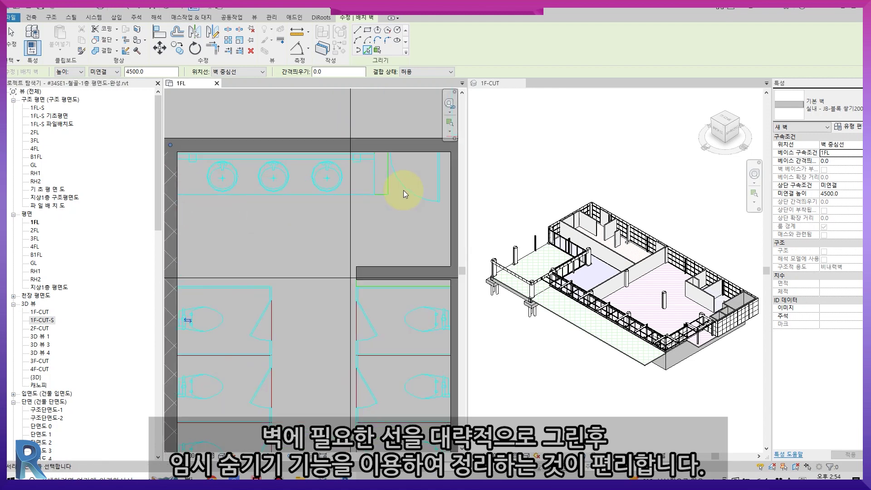
{"action": "left_click", "coordinate": [384, 173]}
Place block walls on the left-hand restroom's outer side and on the short partition above its stalls
{"action": "scroll", "coordinate": [370, 192], "scroll_direction": "down", "scroll_amount": 2}
{"action": "middle_click_drag", "start_coordinate": [326, 218], "coordinate": [430, 206]}
{"action": "left_click", "coordinate": [240, 174]}
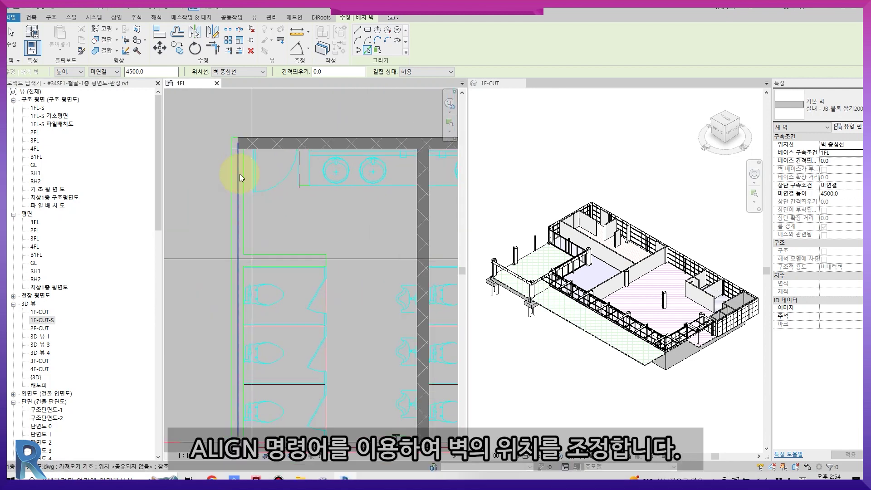
{"action": "scroll", "coordinate": [326, 263], "scroll_direction": "up", "scroll_amount": 1}
{"action": "left_click", "coordinate": [278, 220]}
Place a block wall on the CAD line along the lower edge of the restroom block
{"action": "scroll", "coordinate": [278, 220], "scroll_direction": "down", "scroll_amount": 4}
{"action": "scroll", "coordinate": [317, 303], "scroll_direction": "up", "scroll_amount": 6}
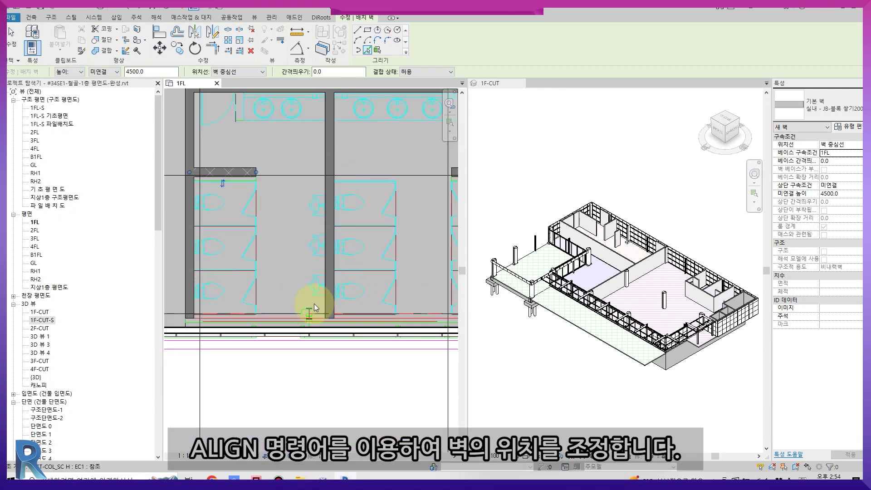
{"action": "left_click", "coordinate": [279, 329]}
{"action": "scroll", "coordinate": [279, 328], "scroll_direction": "down", "scroll_amount": 6}
{"action": "middle_click_drag", "start_coordinate": [308, 308], "coordinate": [274, 297]}
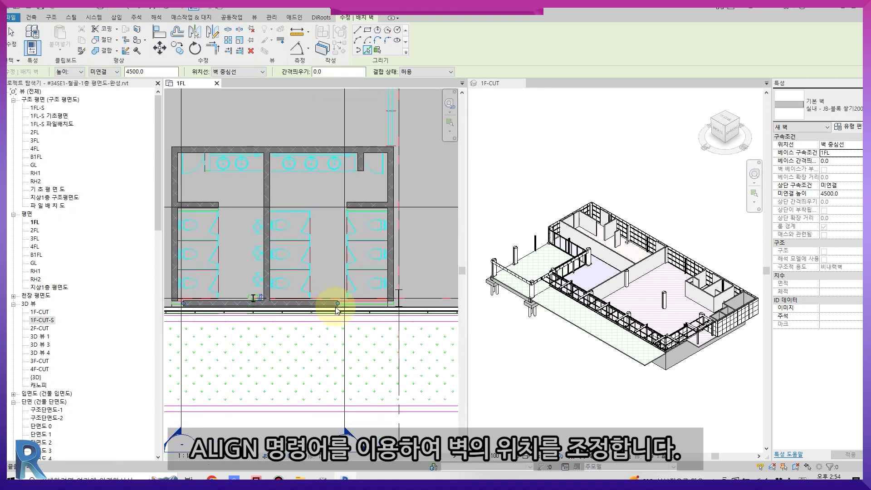
Align the partition above the left-hand restroom's stalls to its CAD line
{"action": "key", "text": "Escape"}
{"action": "key", "text": "Escape"}
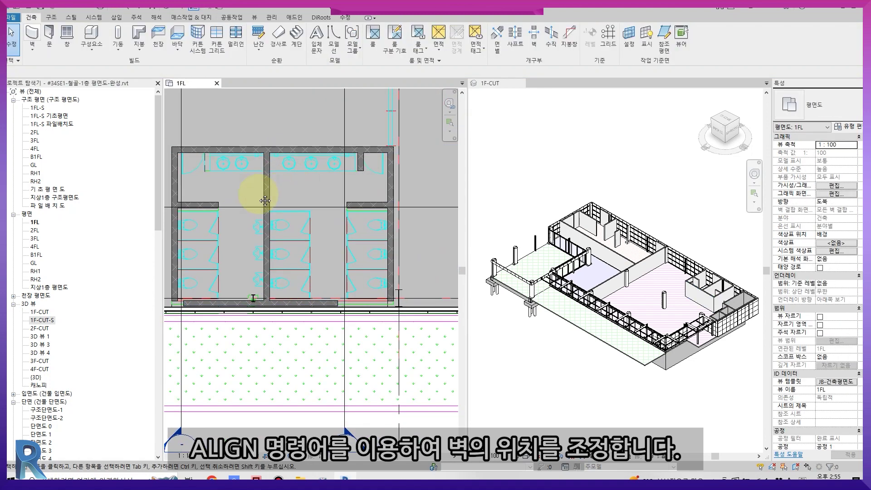
{"action": "scroll", "coordinate": [267, 213], "scroll_direction": "up", "scroll_amount": 7}
{"action": "scroll", "coordinate": [277, 229], "scroll_direction": "up", "scroll_amount": 2}
{"action": "key", "text": "a"}
{"action": "key", "text": "l"}
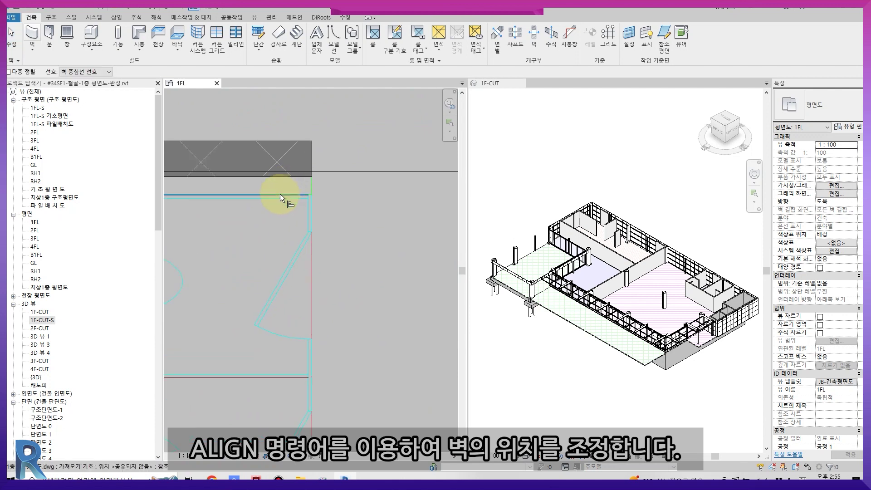
{"action": "left_click", "coordinate": [282, 195]}
{"action": "left_click", "coordinate": [277, 177]}
{"action": "scroll", "coordinate": [278, 179], "scroll_direction": "down", "scroll_amount": 5}
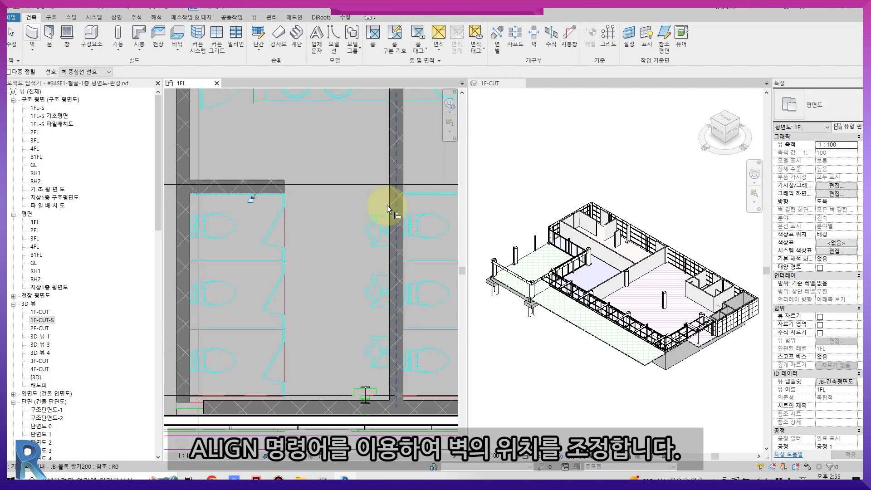
Align the partition above the right-hand restroom's outer stalls to its CAD line
{"action": "middle_click_drag", "start_coordinate": [390, 208], "coordinate": [212, 196]}
{"action": "middle_click_drag", "start_coordinate": [365, 199], "coordinate": [290, 191]}
{"action": "scroll", "coordinate": [355, 164], "scroll_direction": "up", "scroll_amount": 5}
{"action": "left_click", "coordinate": [353, 193]}
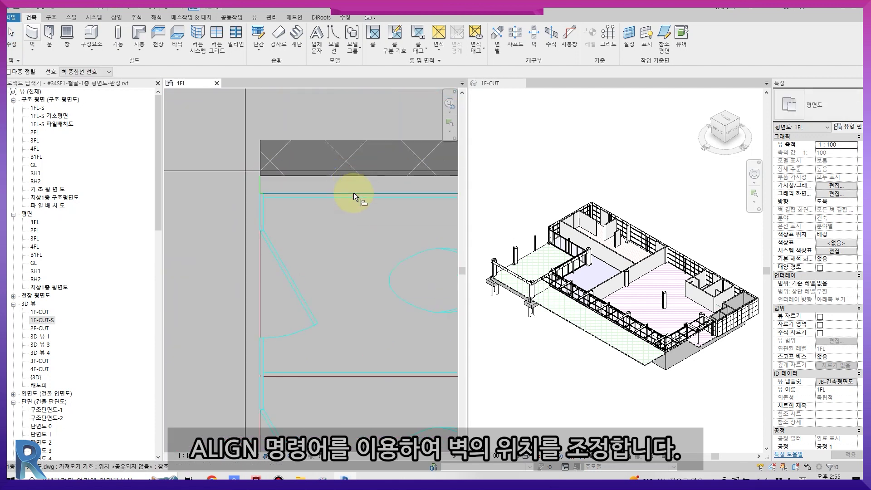
{"action": "left_click", "coordinate": [350, 175]}
{"action": "scroll", "coordinate": [345, 177], "scroll_direction": "down", "scroll_amount": 3}
{"action": "middle_click_drag", "start_coordinate": [332, 367], "coordinate": [326, 338]}
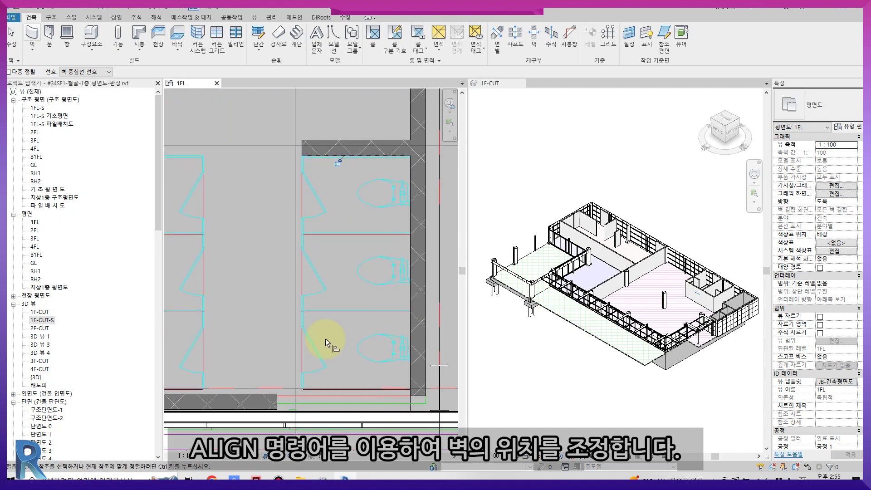
Examine how the restroom block's lower wall sits against the CAD lines and the curtain wall
{"action": "middle_click_drag", "start_coordinate": [327, 414], "coordinate": [349, 309]}
{"action": "scroll", "coordinate": [334, 307], "scroll_direction": "up", "scroll_amount": 3}
{"action": "scroll", "coordinate": [251, 265], "scroll_direction": "up", "scroll_amount": 1}
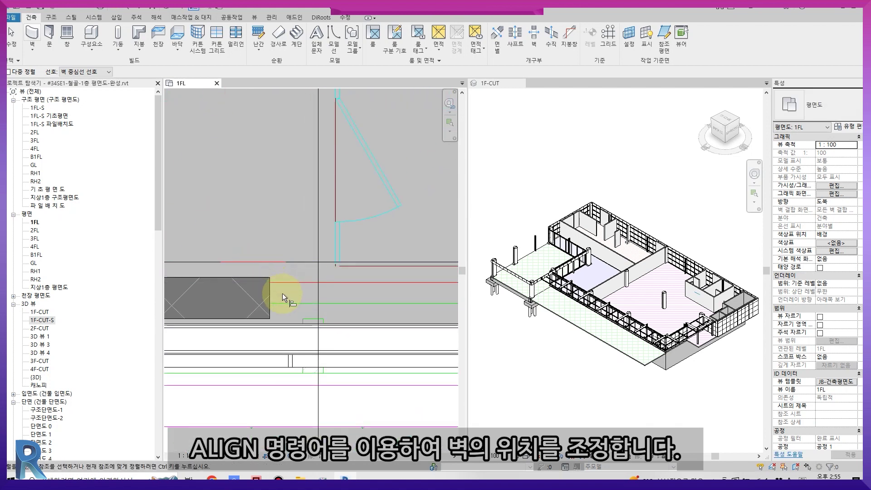
{"action": "scroll", "coordinate": [281, 279], "scroll_direction": "down", "scroll_amount": 2}
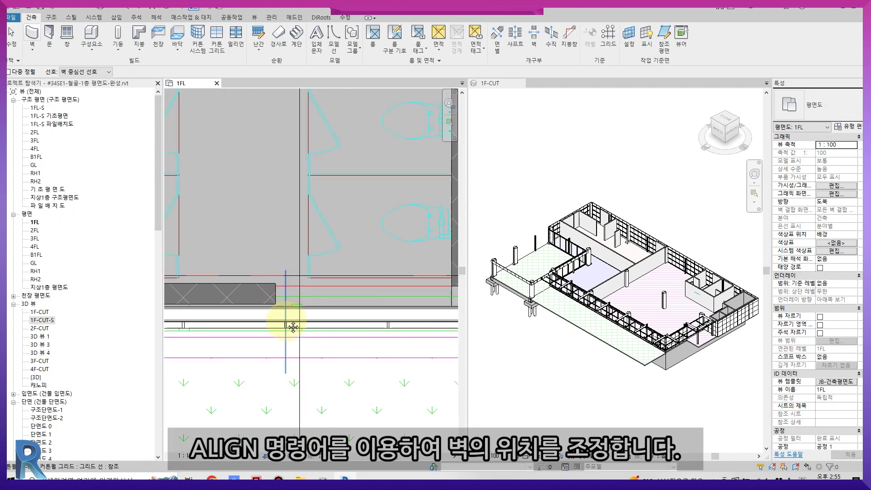
{"action": "scroll", "coordinate": [336, 278], "scroll_direction": "up", "scroll_amount": 3}
{"action": "scroll", "coordinate": [232, 238], "scroll_direction": "up", "scroll_amount": 3}
{"action": "middle_click_drag", "start_coordinate": [229, 282], "coordinate": [313, 260]}
{"action": "scroll", "coordinate": [314, 260], "scroll_direction": "up", "scroll_amount": 5}
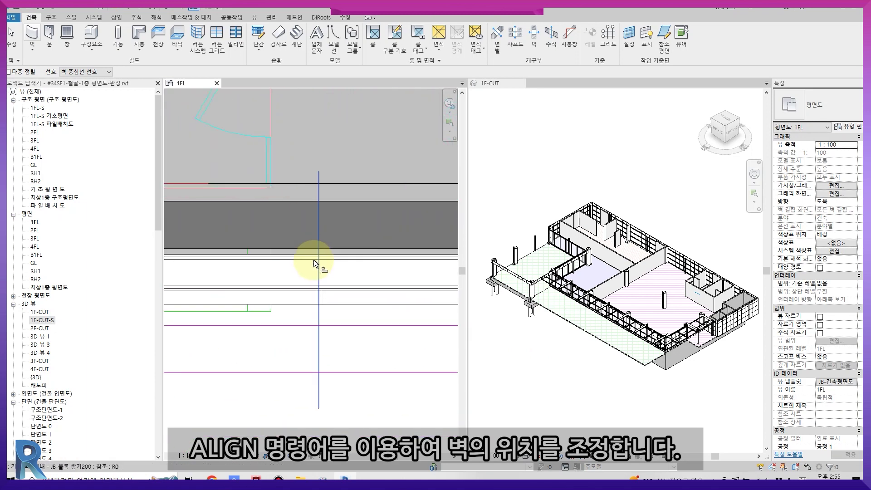
{"action": "scroll", "coordinate": [337, 237], "scroll_direction": "up", "scroll_amount": 2}
{"action": "middle_click_drag", "start_coordinate": [266, 243], "coordinate": [317, 266]}
{"action": "scroll", "coordinate": [347, 231], "scroll_direction": "down", "scroll_amount": 3}
{"action": "scroll", "coordinate": [317, 266], "scroll_direction": "down", "scroll_amount": 3}
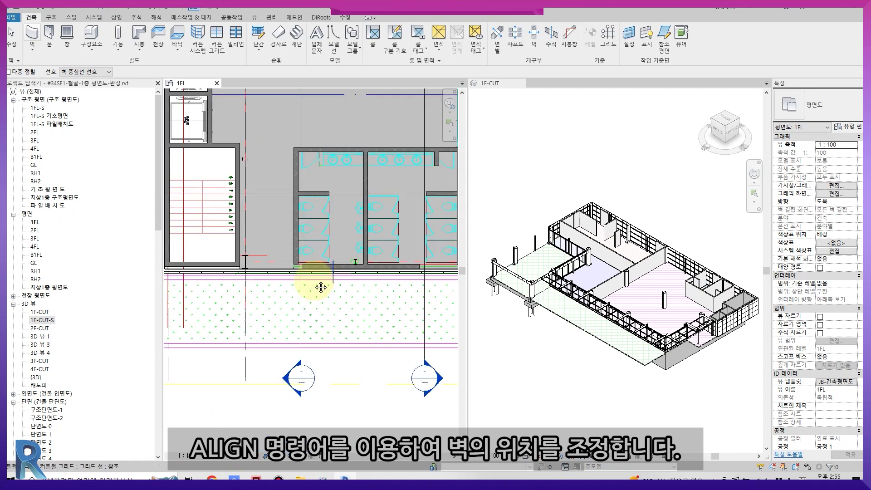
Select all instances of the block wall visible in the view and temporarily isolate their category
{"action": "left_click", "coordinate": [328, 145]}
{"action": "right_click", "coordinate": [327, 145]}
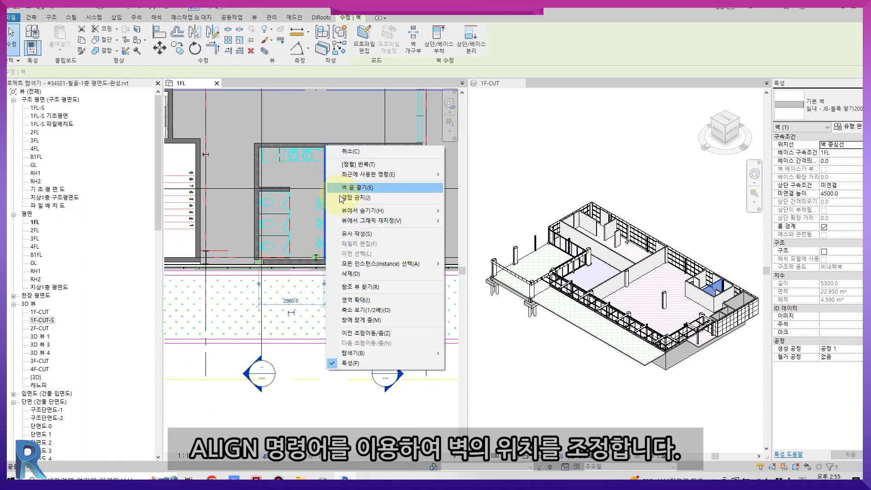
{"action": "mouse_move", "coordinate": [399, 266]}
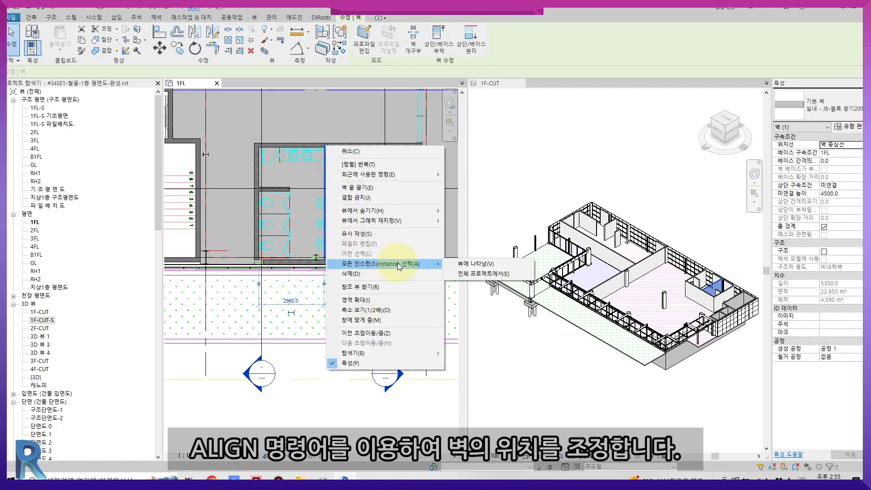
{"action": "left_click", "coordinate": [490, 268]}
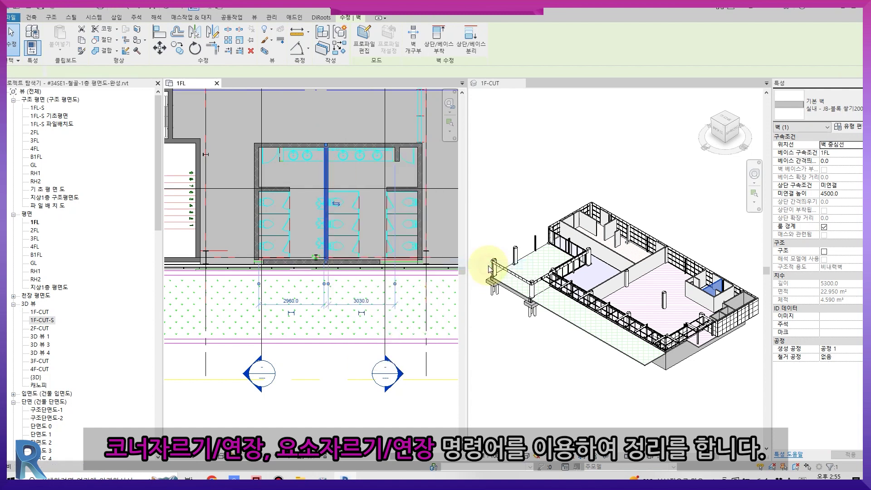
{"action": "right_click", "coordinate": [278, 460]}
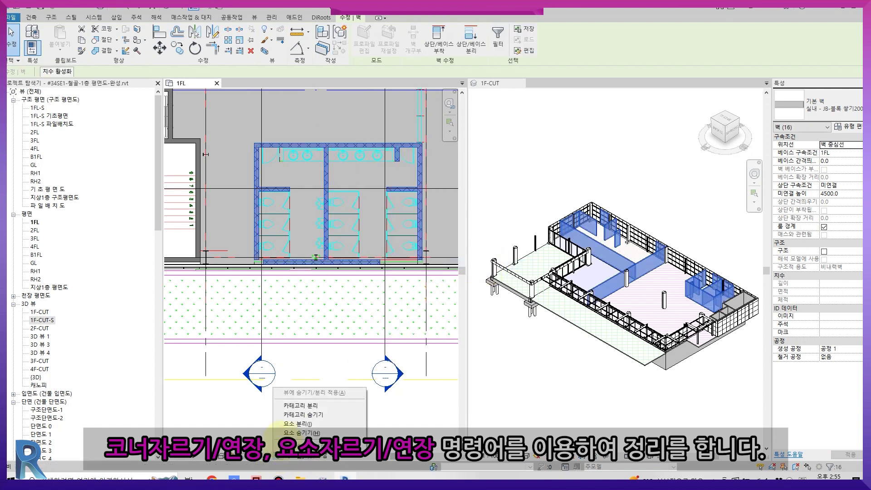
{"action": "left_click", "coordinate": [285, 406]}
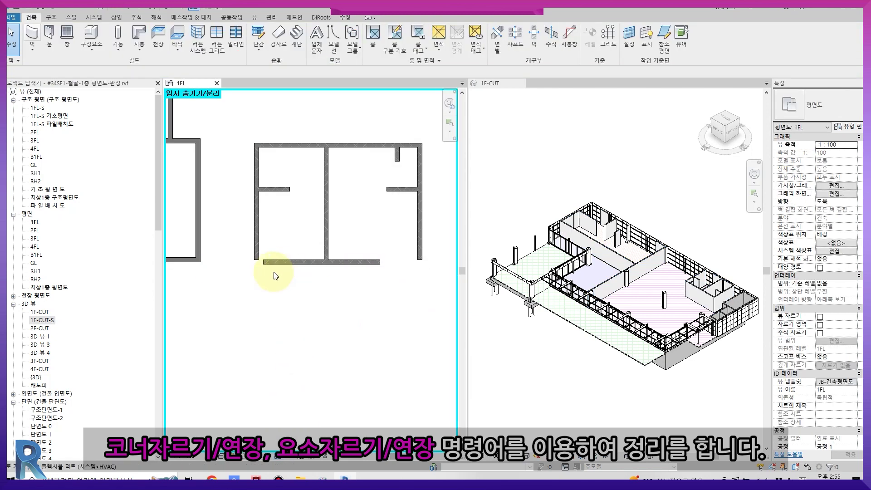
Trim or extend the restroom block's lower wall into corners with the left and right outer walls
{"action": "left_click", "coordinate": [257, 244]}
{"action": "left_click", "coordinate": [324, 266]}
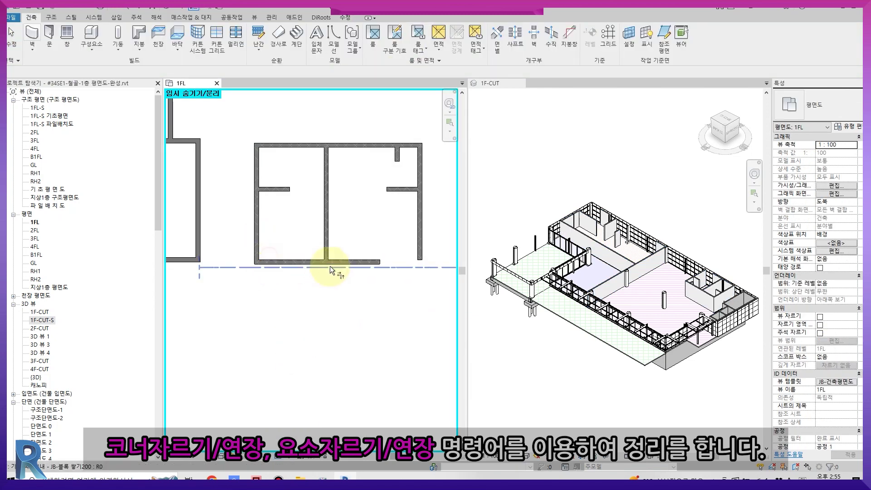
{"action": "left_click", "coordinate": [366, 262]}
{"action": "left_click", "coordinate": [419, 247]}
{"action": "scroll", "coordinate": [410, 260], "scroll_direction": "down", "scroll_amount": 2}
{"action": "middle_click_drag", "start_coordinate": [410, 259], "coordinate": [148, 283]}
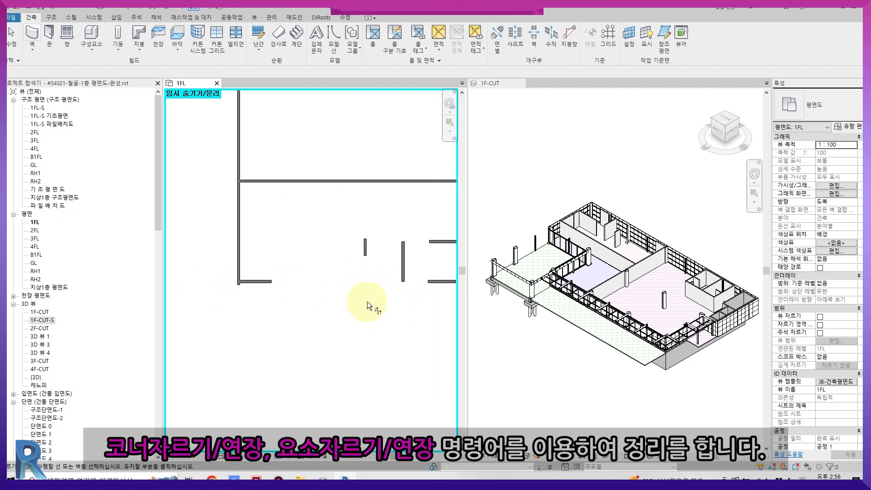
Trim or extend the large room's walls into corners at the upper left, lower left and lower right
{"action": "left_click", "coordinate": [249, 181]}
{"action": "left_click", "coordinate": [239, 232]}
{"action": "left_click", "coordinate": [260, 280]}
{"action": "left_click", "coordinate": [261, 280]}
{"action": "middle_click_drag", "start_coordinate": [425, 285], "coordinate": [317, 281]}
{"action": "left_click", "coordinate": [376, 208]}
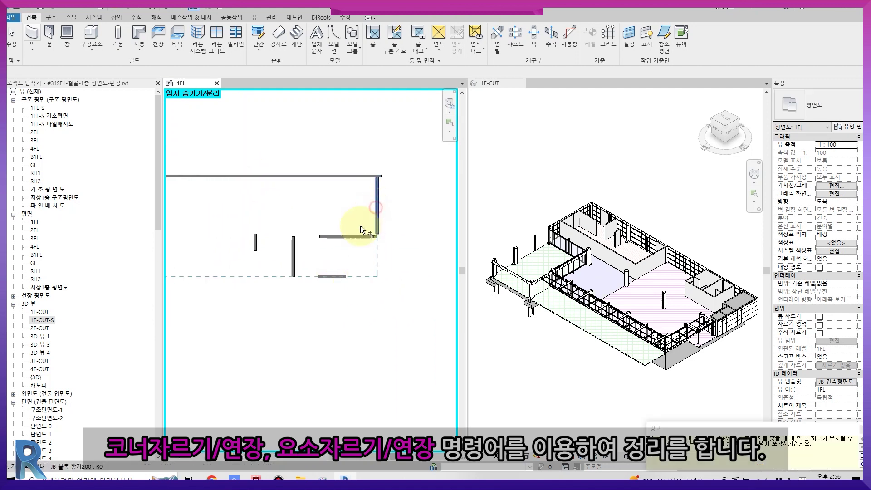
{"action": "middle_click_drag", "start_coordinate": [350, 254], "coordinate": [367, 255]}
{"action": "key", "text": "Escape"}
{"action": "left_click", "coordinate": [311, 264]}
{"action": "key", "text": "Escape"}
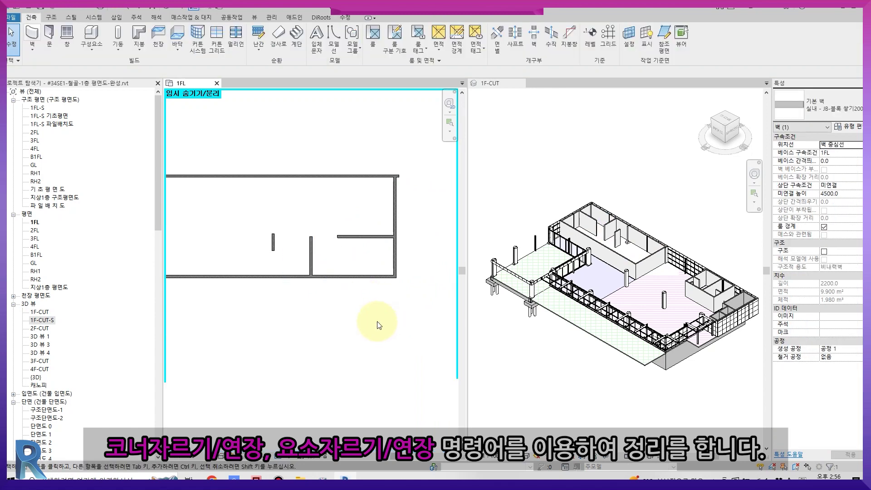
{"action": "scroll", "coordinate": [314, 294], "scroll_direction": "up", "scroll_amount": 1}
{"action": "middle_click_drag", "start_coordinate": [314, 294], "coordinate": [335, 294]}
{"action": "left_click", "coordinate": [303, 273]}
{"action": "key", "text": "Escape"}
{"action": "key", "text": "Escape"}
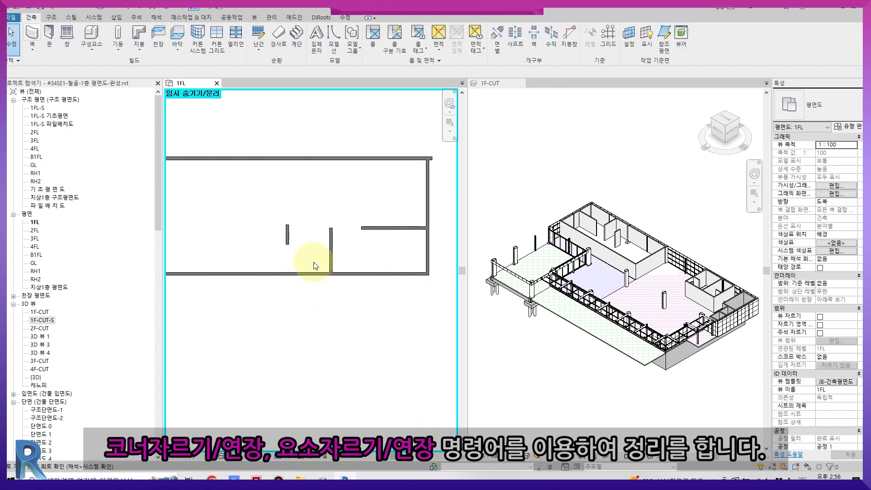
{"action": "key", "text": "d"}
{"action": "key", "text": "Escape"}
Trim and extend the partitions of the two small rooms inside the large room so that they enclose both rooms
{"action": "key", "text": "t"}
{"action": "key", "text": "r"}
{"action": "left_click", "coordinate": [288, 239]}
{"action": "left_click", "coordinate": [368, 230]}
{"action": "key", "text": "Escape"}
{"action": "key", "text": "t"}
{"action": "key", "text": "r"}
{"action": "left_click", "coordinate": [351, 228]}
{"action": "left_click", "coordinate": [330, 236]}
{"action": "key", "text": "Escape"}
Trim the large room's right and upper walls into a clean corner
{"action": "key", "text": "t"}
{"action": "key", "text": "r"}
{"action": "left_click", "coordinate": [425, 178]}
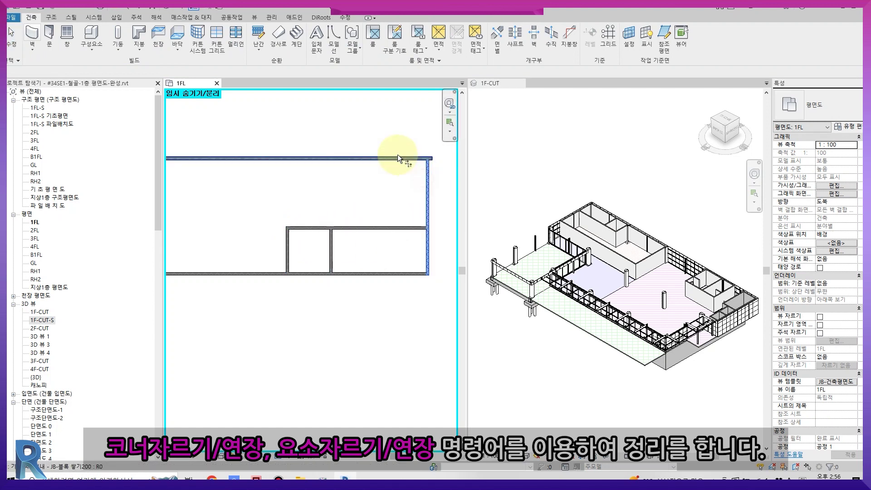
{"action": "left_click", "coordinate": [398, 156]}
{"action": "scroll", "coordinate": [389, 213], "scroll_direction": "down", "scroll_amount": 6}
{"action": "middle_click_drag", "start_coordinate": [371, 216], "coordinate": [378, 230]}
{"action": "key", "text": "Escape"}
Reset the temporary hide/isolate in the 1FL plan view
{"action": "scroll", "coordinate": [214, 254], "scroll_direction": "up", "scroll_amount": 5}
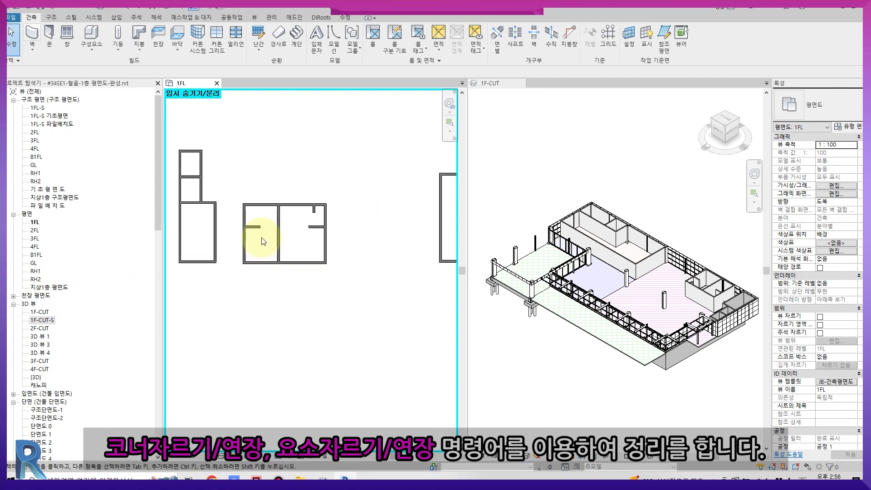
{"action": "left_click", "coordinate": [289, 455]}
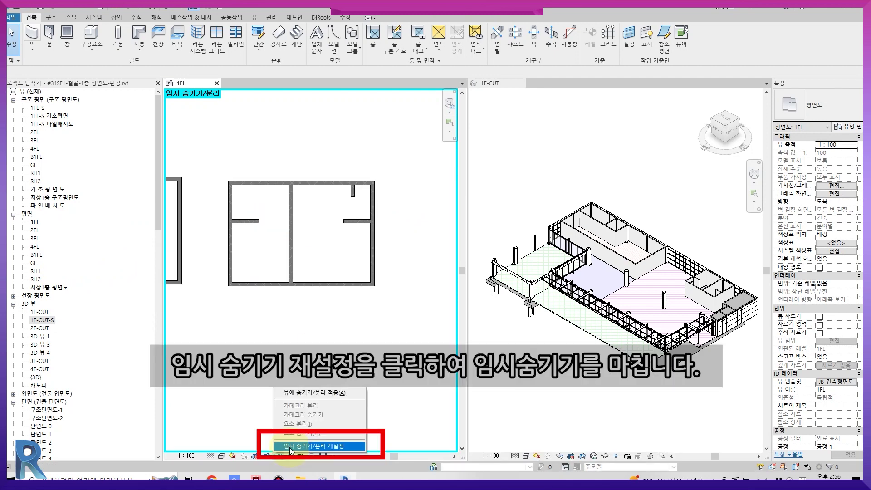
{"action": "left_click", "coordinate": [290, 446]}
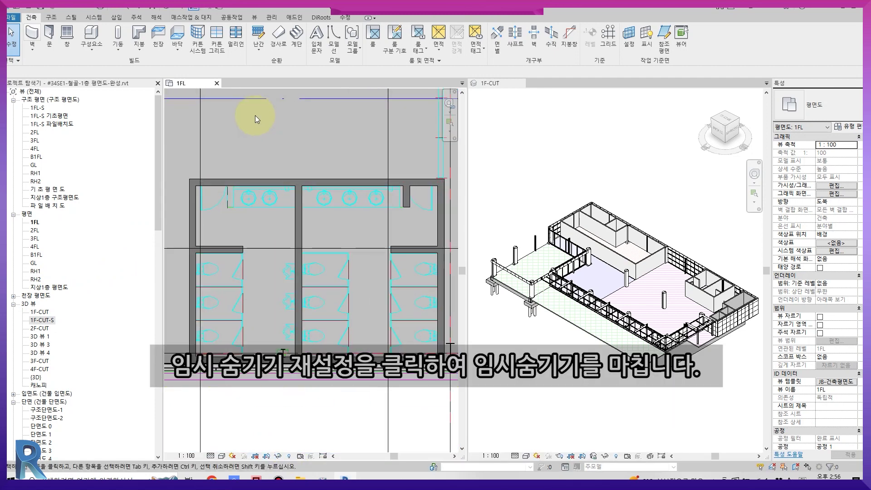
Align the short partition beside the right-hand restroom's washbasins to its CAD line
{"action": "scroll", "coordinate": [386, 216], "scroll_direction": "up", "scroll_amount": 5}
{"action": "middle_click_drag", "start_coordinate": [386, 216], "coordinate": [211, 235]}
{"action": "scroll", "coordinate": [270, 230], "scroll_direction": "up", "scroll_amount": 2}
{"action": "key", "text": "a"}
{"action": "key", "text": "l"}
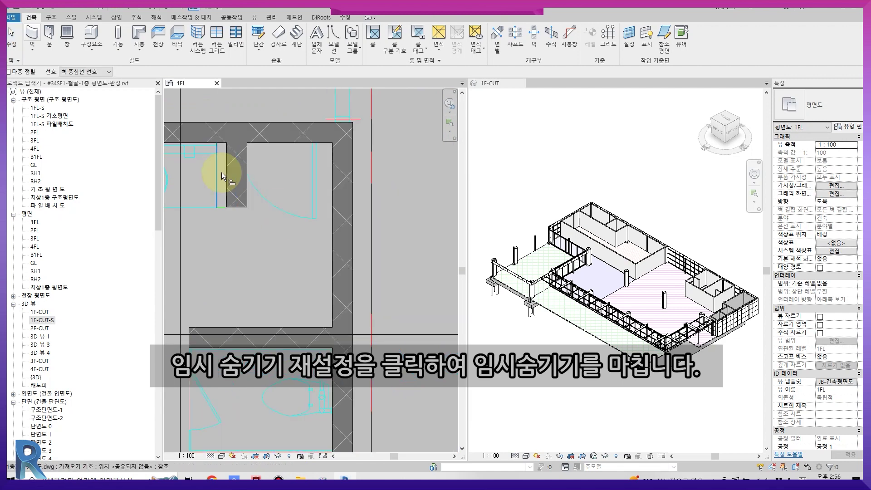
{"action": "left_click", "coordinate": [220, 173]}
{"action": "left_click", "coordinate": [231, 176]}
{"action": "middle_click_drag", "start_coordinate": [234, 191], "coordinate": [347, 241]}
{"action": "left_click", "coordinate": [347, 242]}
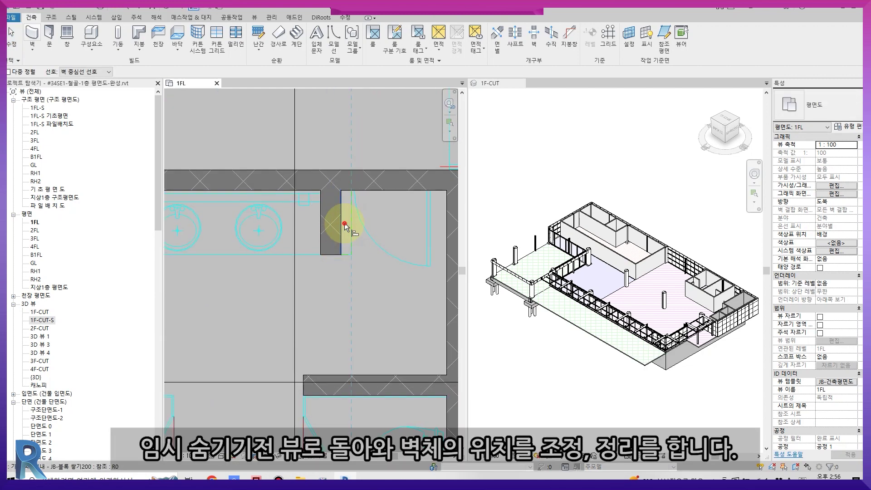
{"action": "key", "text": "Escape"}
{"action": "key", "text": "Escape"}
Copy the short washbasin partition into the left-hand restroom, between its entrance door and the washbasins
{"action": "left_click", "coordinate": [346, 222]}
{"action": "scroll", "coordinate": [346, 223], "scroll_direction": "down", "scroll_amount": 2}
{"action": "middle_click_drag", "start_coordinate": [363, 258], "coordinate": [383, 266]}
{"action": "key", "text": "c"}
{"action": "key", "text": "o"}
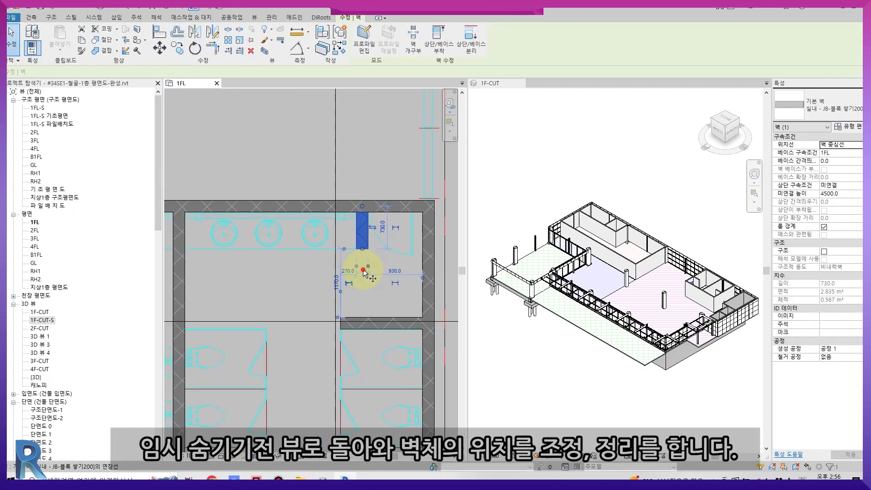
{"action": "left_click", "coordinate": [366, 273]}
{"action": "middle_click_drag", "start_coordinate": [206, 257], "coordinate": [421, 276]}
{"action": "left_click", "coordinate": [277, 275]}
{"action": "scroll", "coordinate": [285, 262], "scroll_direction": "up", "scroll_amount": 4}
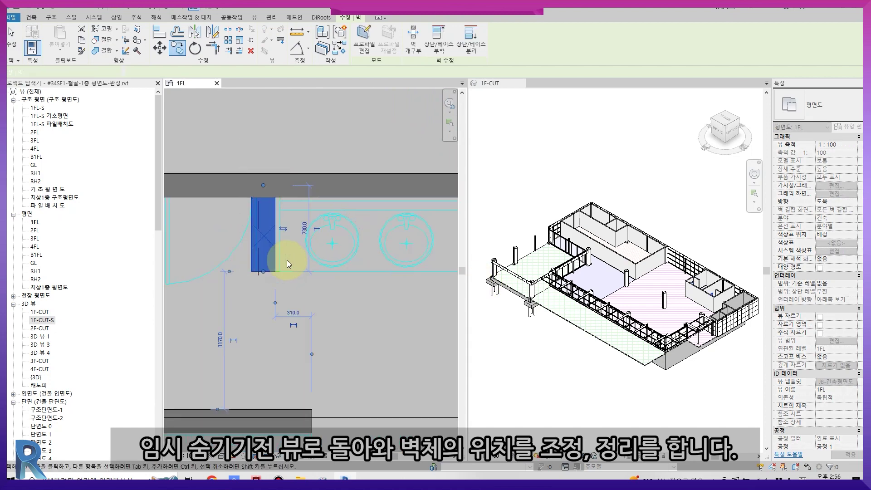
{"action": "key", "text": "Escape"}
Align the copied partition's face to the CAD line beside the left-hand restroom's washbasins
{"action": "key", "text": "a"}
{"action": "key", "text": "l"}
{"action": "left_click", "coordinate": [275, 233]}
{"action": "left_click", "coordinate": [265, 234]}
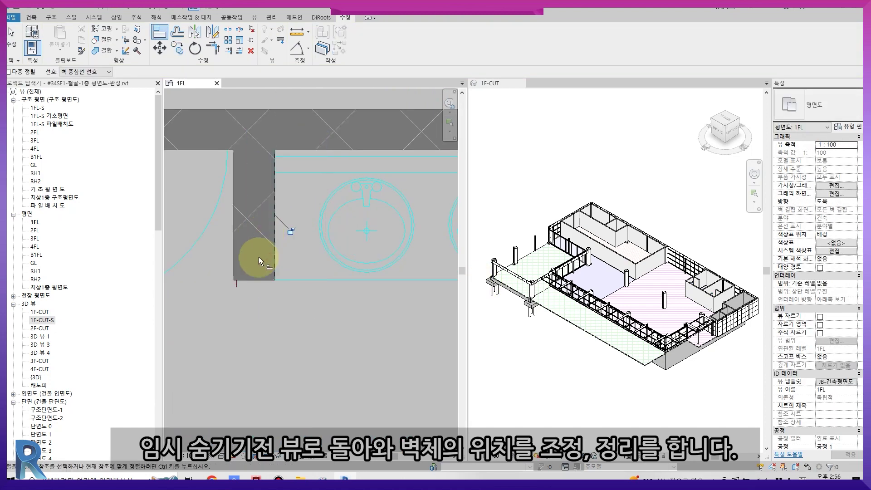
Align the upper wall of the large room to the right of the restrooms with its CAD line
{"action": "scroll", "coordinate": [262, 251], "scroll_direction": "down", "scroll_amount": 5}
{"action": "middle_click_drag", "start_coordinate": [382, 293], "coordinate": [330, 234]}
{"action": "scroll", "coordinate": [290, 346], "scroll_direction": "up", "scroll_amount": 5}
{"action": "mouse_move", "coordinate": [257, 356]}
{"action": "middle_mouse_down"}
{"action": "mouse_move", "coordinate": [242, 281]}
{"action": "mouse_move", "coordinate": [392, 300]}
{"action": "mouse_move", "coordinate": [391, 236]}
{"action": "middle_mouse_up"}
{"action": "scroll", "coordinate": [239, 280], "scroll_direction": "down", "scroll_amount": 4}
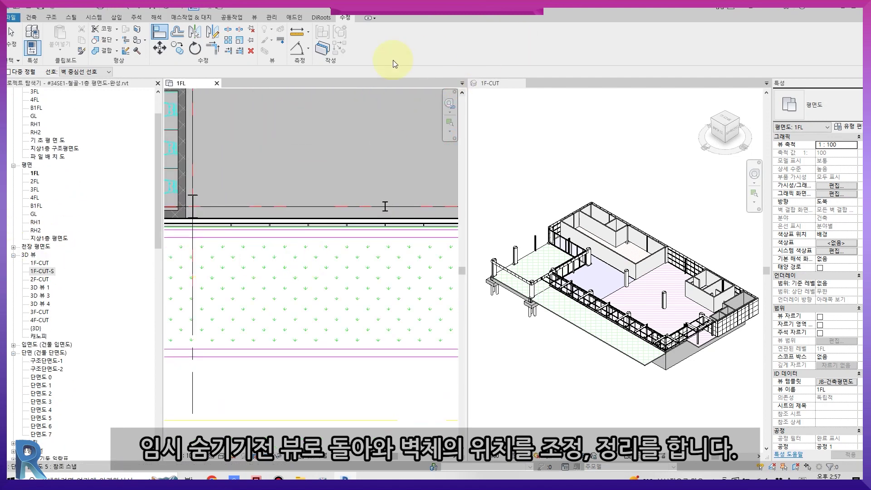
{"action": "scroll", "coordinate": [338, 236], "scroll_direction": "down", "scroll_amount": 4}
{"action": "left_click", "coordinate": [481, 163]}
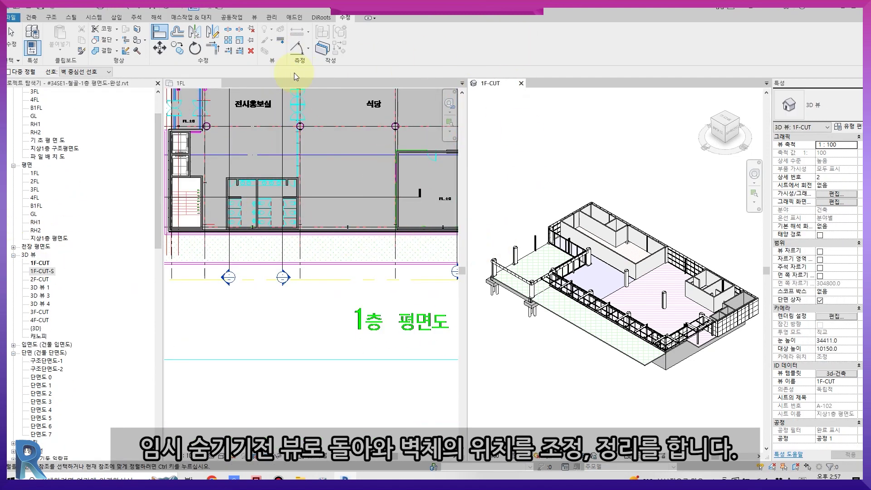
{"action": "left_click", "coordinate": [352, 200]}
{"action": "scroll", "coordinate": [266, 137], "scroll_direction": "up", "scroll_amount": 8}
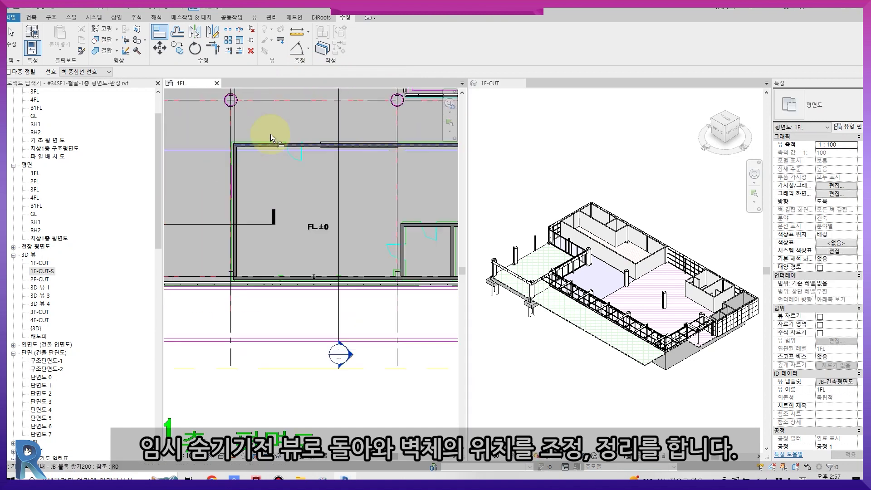
{"action": "left_click", "coordinate": [314, 156]}
{"action": "left_click", "coordinate": [312, 160]}
{"action": "scroll", "coordinate": [394, 225], "scroll_direction": "down", "scroll_amount": 3}
{"action": "scroll", "coordinate": [309, 223], "scroll_direction": "up", "scroll_amount": 3}
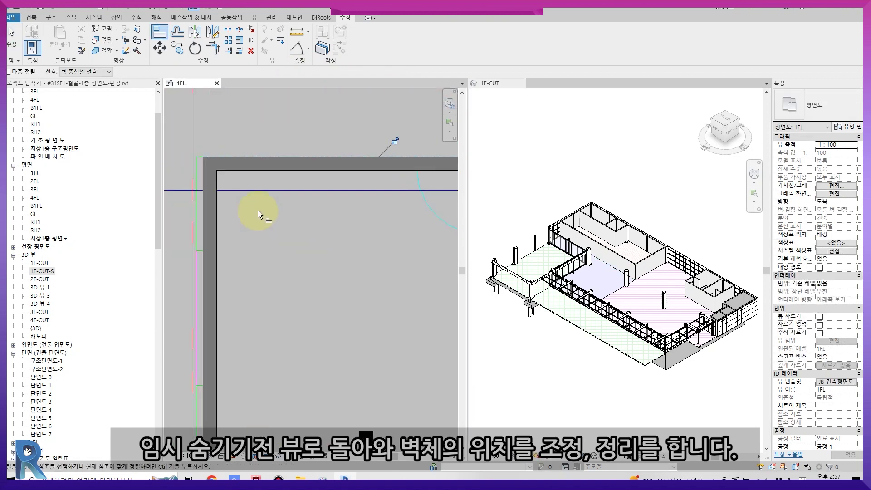
Align the large room's left wall to its CAD line
{"action": "middle_click_drag", "start_coordinate": [204, 181], "coordinate": [254, 234]}
{"action": "scroll", "coordinate": [254, 234], "scroll_direction": "up", "scroll_amount": 5}
{"action": "left_click", "coordinate": [254, 234]}
{"action": "scroll", "coordinate": [242, 229], "scroll_direction": "down", "scroll_amount": 6}
{"action": "middle_click_drag", "start_coordinate": [340, 301], "coordinate": [297, 181]}
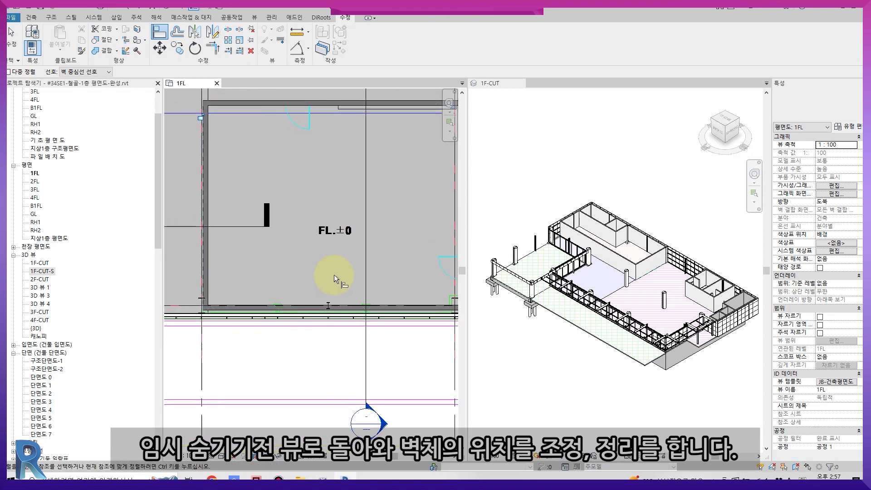
Align the large room's lower wall to the CAD line along the curtain wall
{"action": "middle_click_drag", "start_coordinate": [222, 304], "coordinate": [357, 289]}
{"action": "scroll", "coordinate": [357, 288], "scroll_direction": "up", "scroll_amount": 3}
{"action": "scroll", "coordinate": [347, 291], "scroll_direction": "up", "scroll_amount": 3}
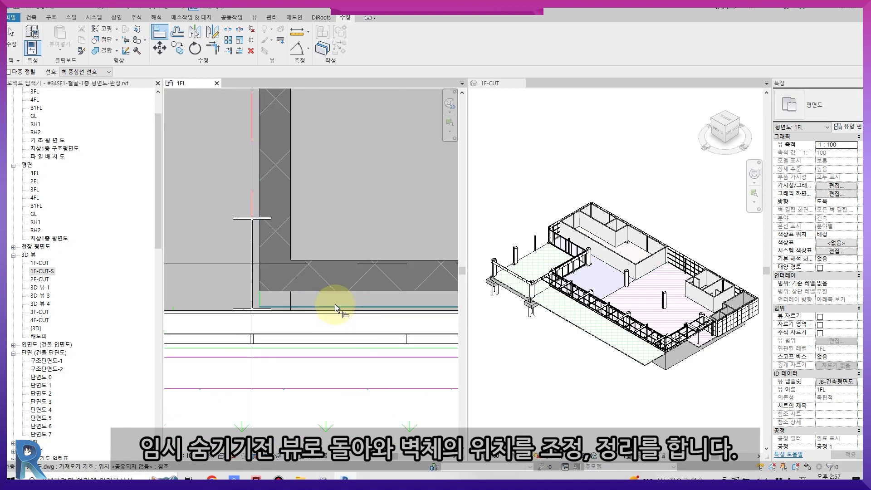
{"action": "scroll", "coordinate": [335, 305], "scroll_direction": "up", "scroll_amount": 2}
{"action": "left_click", "coordinate": [336, 279]}
{"action": "scroll", "coordinate": [336, 279], "scroll_direction": "down", "scroll_amount": 6}
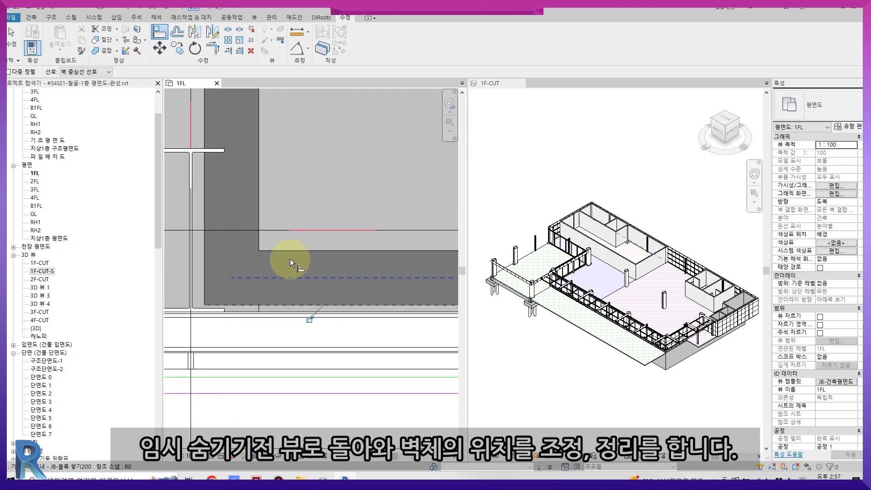
Align the vertical partition that meets the lower wall to its CAD line
{"action": "middle_click_drag", "start_coordinate": [431, 263], "coordinate": [358, 238]}
{"action": "scroll", "coordinate": [406, 235], "scroll_direction": "up", "scroll_amount": 4}
{"action": "middle_click_drag", "start_coordinate": [431, 223], "coordinate": [288, 320]}
{"action": "scroll", "coordinate": [366, 229], "scroll_direction": "up", "scroll_amount": 2}
{"action": "left_click", "coordinate": [361, 189]}
{"action": "scroll", "coordinate": [362, 191], "scroll_direction": "down", "scroll_amount": 4}
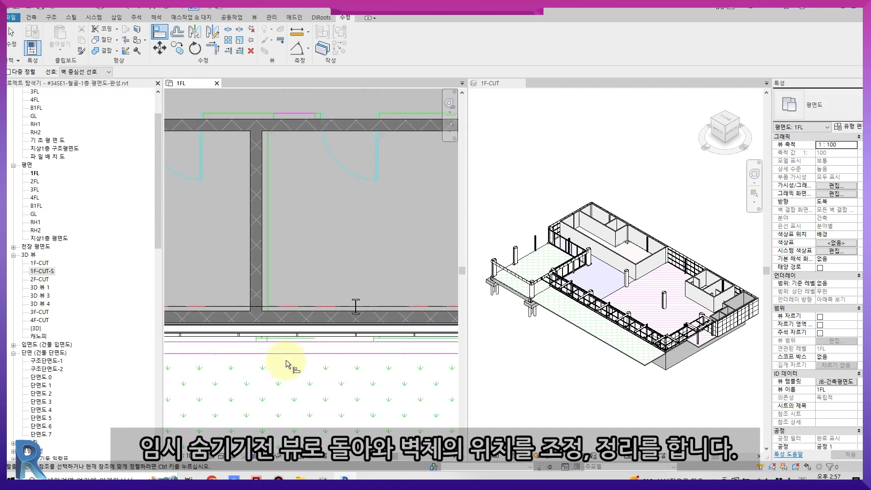
{"action": "scroll", "coordinate": [262, 309], "scroll_direction": "up", "scroll_amount": 2}
{"action": "left_click", "coordinate": [267, 266]}
{"action": "left_click", "coordinate": [258, 257]}
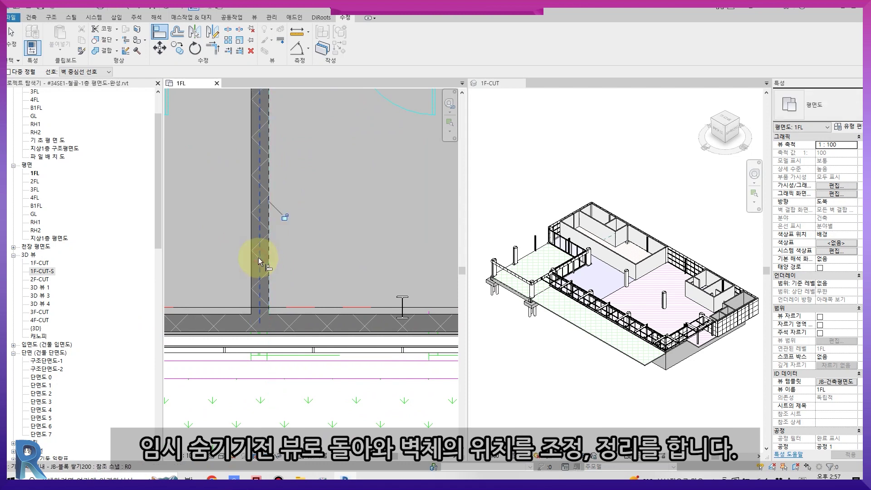
{"action": "scroll", "coordinate": [257, 257], "scroll_direction": "down", "scroll_amount": 4}
{"action": "left_click", "coordinate": [467, 243]}
{"action": "key", "text": "Escape"}
Duplicate the type of the outer wall at the lower-right corner column as 실내 - JB-블록 쌓기100
{"action": "scroll", "coordinate": [243, 164], "scroll_direction": "up", "scroll_amount": 4}
{"action": "middle_click_drag", "start_coordinate": [243, 163], "coordinate": [285, 225]}
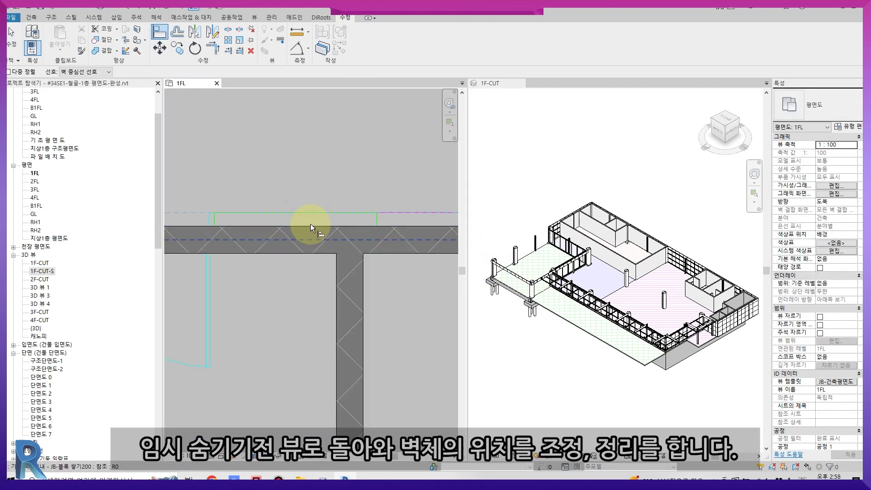
{"action": "scroll", "coordinate": [310, 224], "scroll_direction": "down", "scroll_amount": 4}
{"action": "scroll", "coordinate": [388, 287], "scroll_direction": "up", "scroll_amount": 3}
{"action": "scroll", "coordinate": [390, 287], "scroll_direction": "up", "scroll_amount": 3}
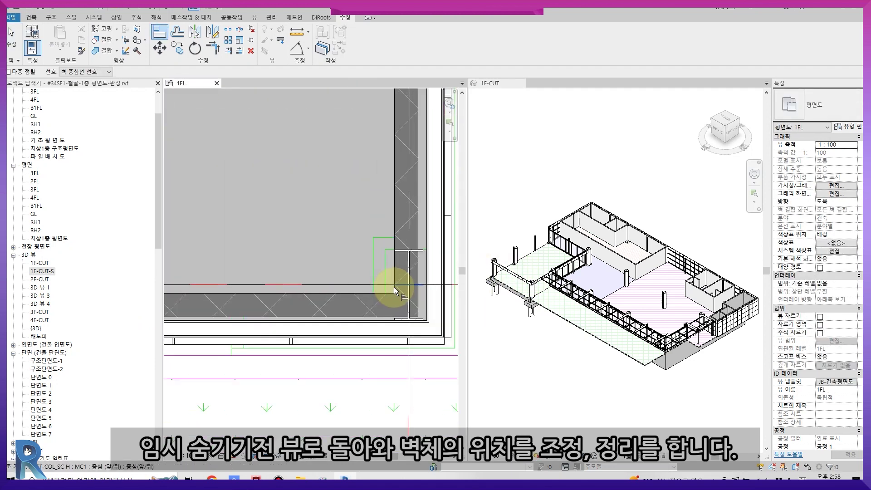
{"action": "left_click", "coordinate": [398, 195]}
{"action": "left_click", "coordinate": [859, 127]}
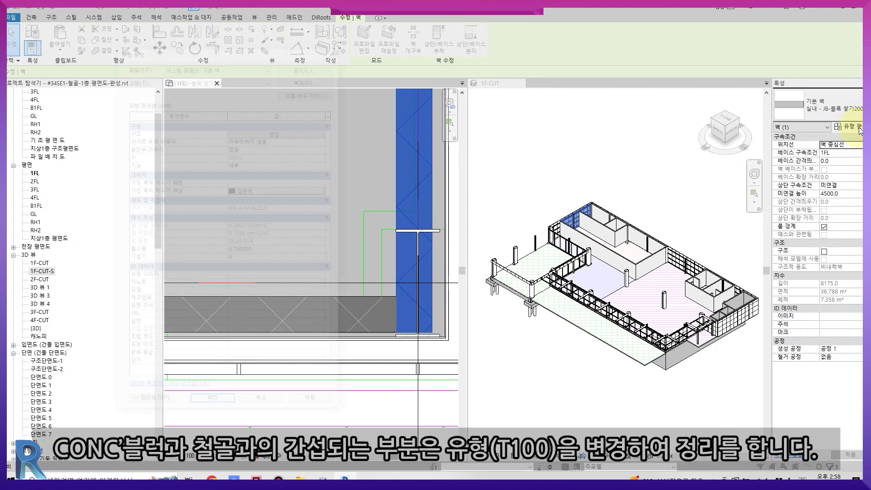
{"action": "left_click", "coordinate": [316, 81]}
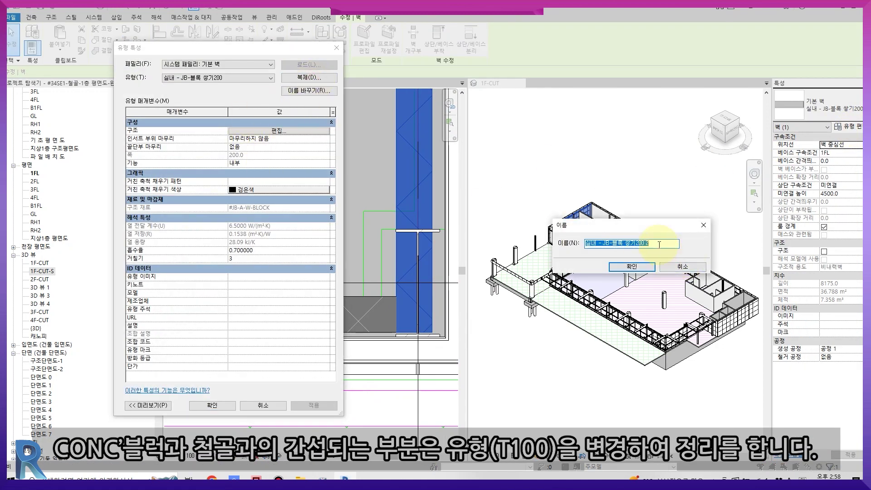
{"action": "type", "text": "100"}
{"action": "key", "text": "Return"}
Set the new wall type's structure layer thickness to 100 and apply it to the wall
{"action": "left_click", "coordinate": [279, 130]}
{"action": "left_click", "coordinate": [258, 136]}
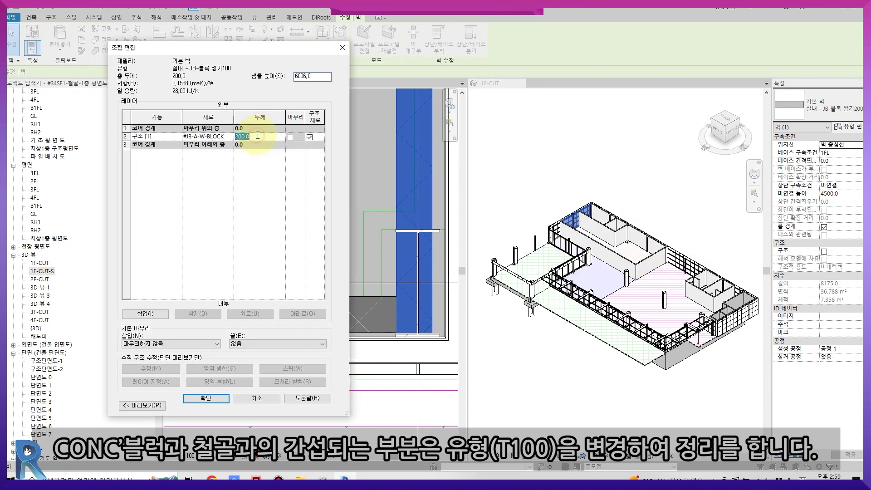
{"action": "left_click", "coordinate": [207, 398]}
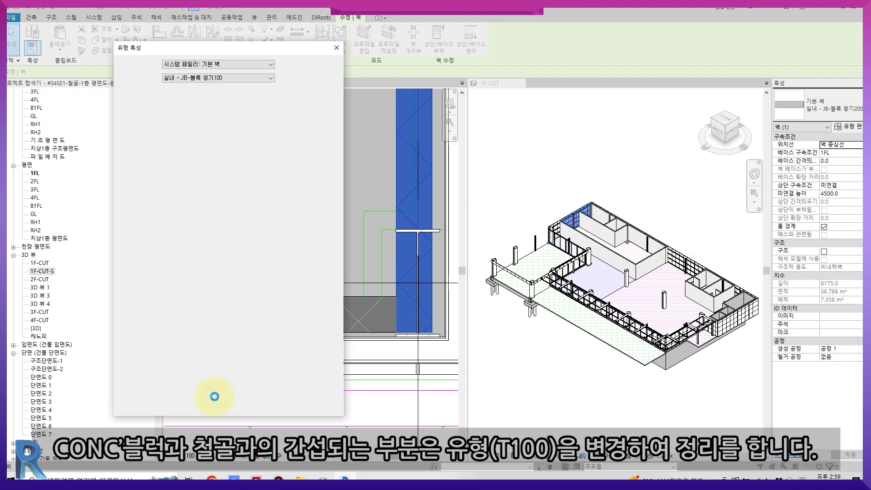
{"action": "left_click", "coordinate": [219, 404]}
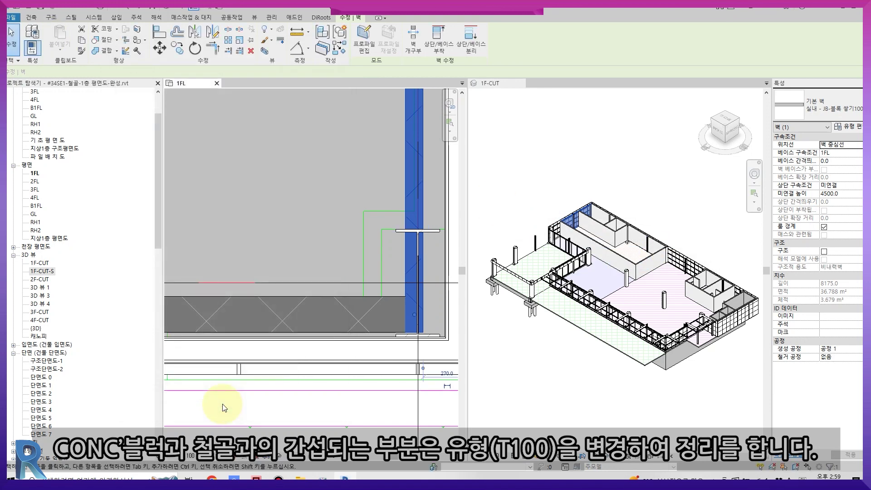
Copy the 100 mm wall into the room beside the corner steel column, leaving a gap of about 260 mm
{"action": "key", "text": "c"}
{"action": "key", "text": "o"}
{"action": "left_click", "coordinate": [412, 206]}
{"action": "left_click", "coordinate": [348, 212]}
Match the original outer wall to the lower wall's 200 mm block type
{"action": "key", "text": "m"}
{"action": "key", "text": "a"}
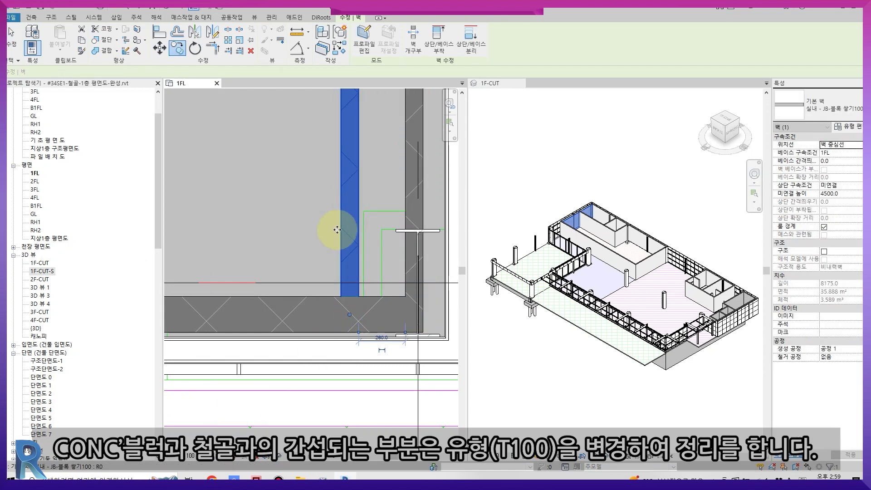
{"action": "left_click", "coordinate": [319, 302]}
{"action": "left_click", "coordinate": [413, 132]}
{"action": "scroll", "coordinate": [355, 197], "scroll_direction": "up", "scroll_amount": 2}
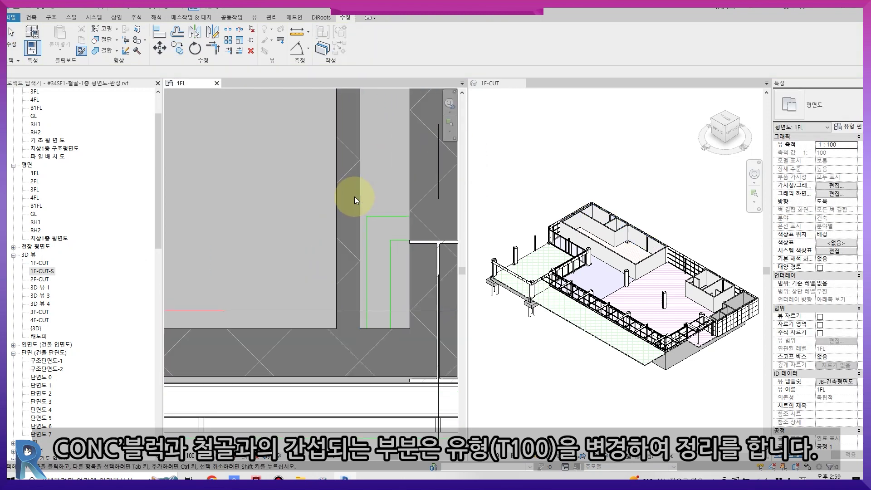
{"action": "key", "text": "Escape"}
Copy the 100 mm wall once more, farther into the room from the corner column
{"action": "left_click", "coordinate": [362, 194]}
{"action": "key", "text": "c"}
{"action": "key", "text": "o"}
{"action": "left_click", "coordinate": [360, 197]}
{"action": "left_click", "coordinate": [303, 199]}
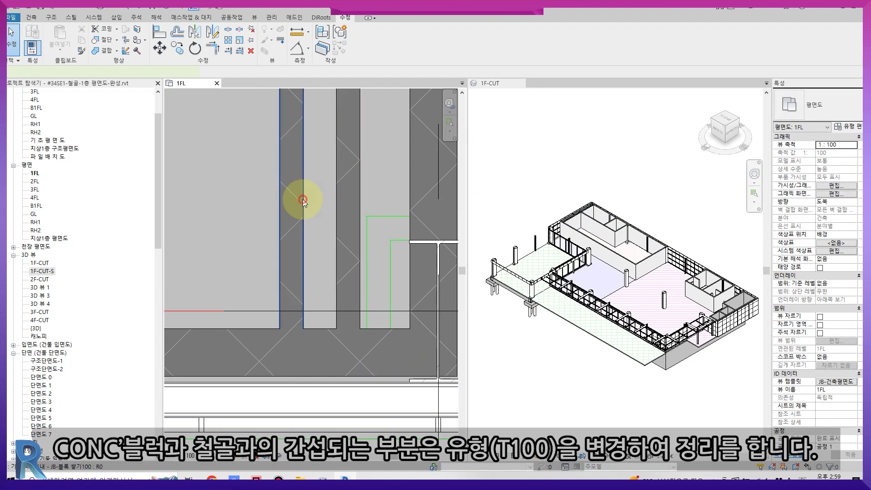
Rotate the second copied wall by 90 degrees and unjoin the conflicting elements
{"action": "key", "text": "r"}
{"action": "key", "text": "o"}
{"action": "left_click", "coordinate": [400, 195]}
{"action": "type", "text": "90"}
{"action": "key", "text": "Return"}
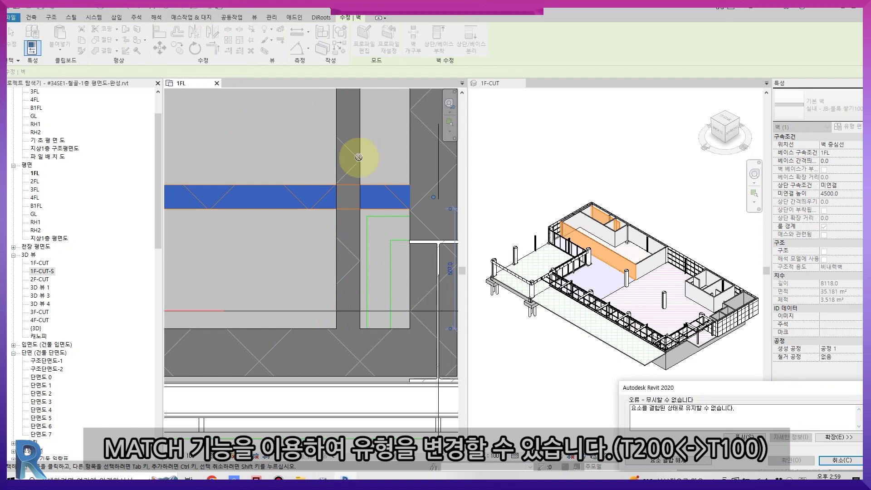
{"action": "left_click", "coordinate": [701, 462]}
Align the horizontal and vertical 100 mm walls to the CAD lines around the corner steel column
{"action": "scroll", "coordinate": [346, 234], "scroll_direction": "up", "scroll_amount": 2}
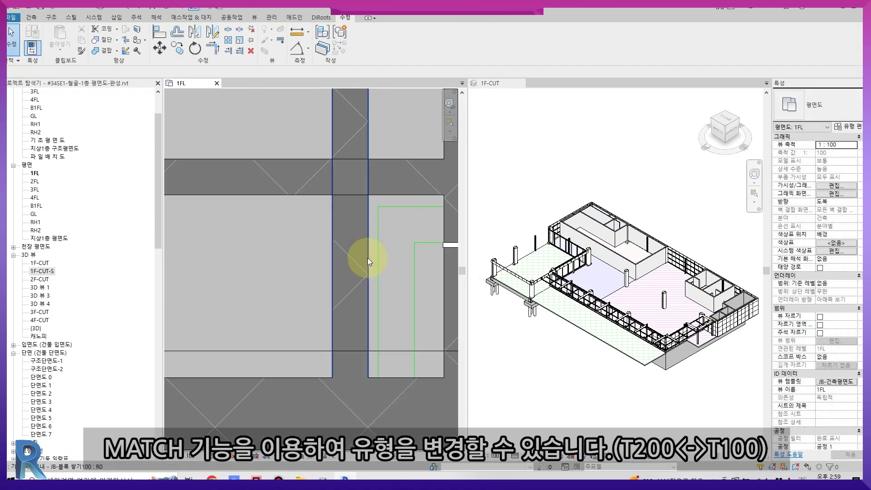
{"action": "middle_click_drag", "start_coordinate": [429, 258], "coordinate": [394, 258]}
{"action": "key", "text": "a"}
{"action": "key", "text": "l"}
{"action": "left_click", "coordinate": [376, 161]}
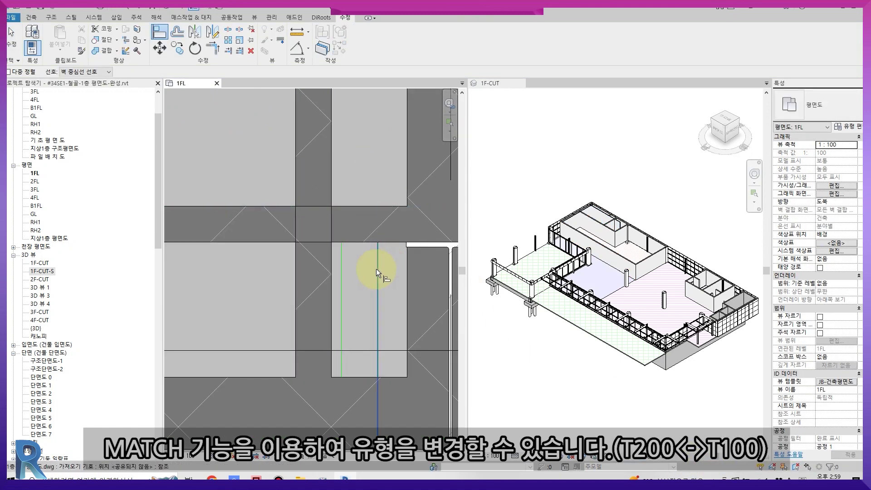
{"action": "left_click", "coordinate": [299, 260]}
{"action": "scroll", "coordinate": [321, 276], "scroll_direction": "down", "scroll_amount": 2}
Trim the two 100 mm walls into corners with each other and the 200 mm walls around the corner column
{"action": "key", "text": "t"}
{"action": "key", "text": "r"}
{"action": "left_click", "coordinate": [361, 245]}
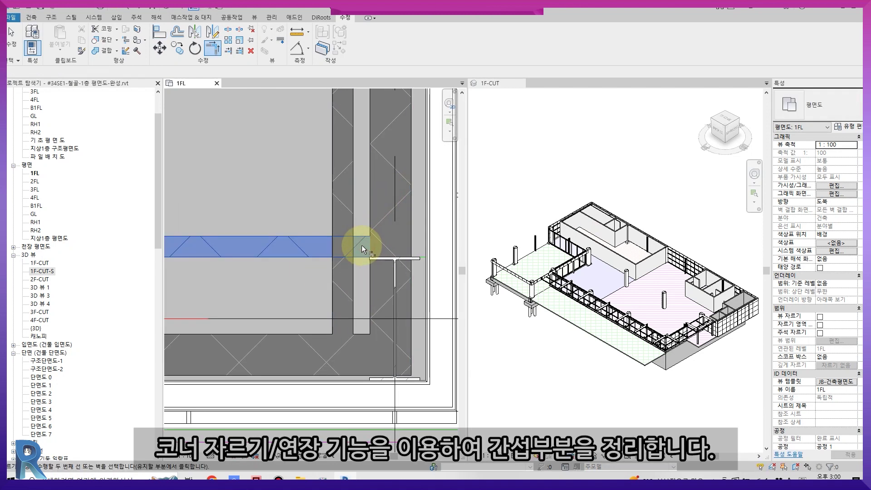
{"action": "left_click", "coordinate": [347, 263]}
{"action": "left_click", "coordinate": [329, 343]}
{"action": "left_click", "coordinate": [361, 244]}
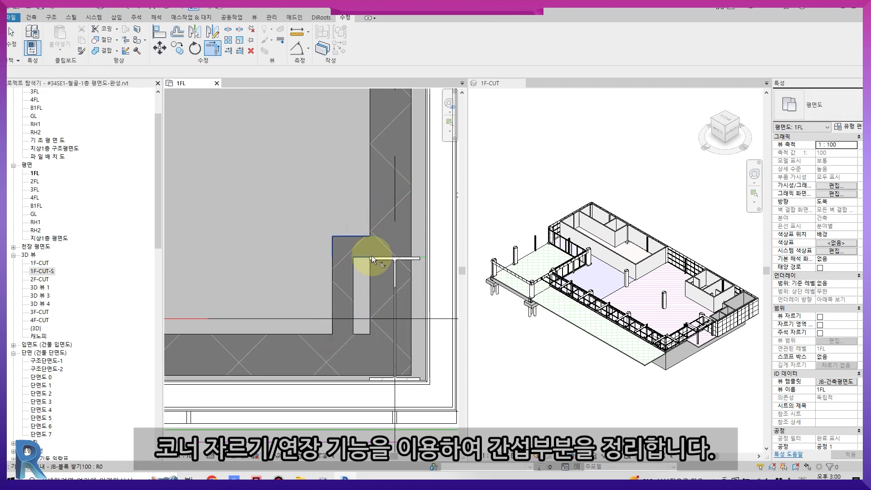
{"action": "left_click", "coordinate": [337, 325]}
{"action": "left_click", "coordinate": [340, 337]}
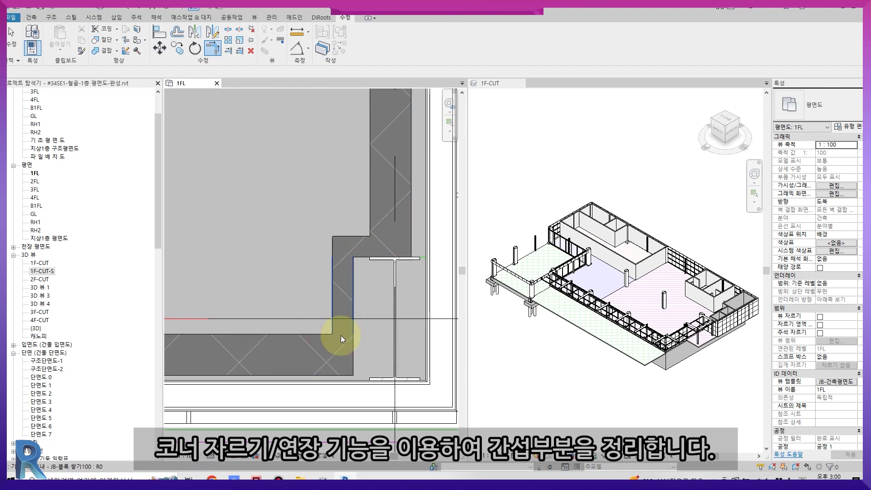
{"action": "key", "text": "Escape"}
{"action": "scroll", "coordinate": [345, 330], "scroll_direction": "down", "scroll_amount": 4}
{"action": "middle_click_drag", "start_coordinate": [345, 374], "coordinate": [389, 286]}
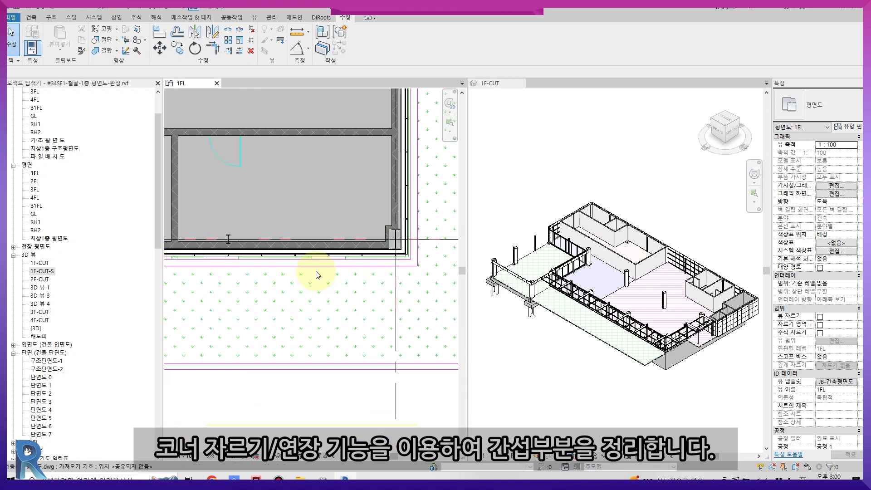
Copy the two 100 mm walls from the corner column to the steel column beside the door partition
{"action": "scroll", "coordinate": [388, 263], "scroll_direction": "up", "scroll_amount": 2}
{"action": "left_click", "coordinate": [388, 264]}
{"action": "scroll", "coordinate": [385, 270], "scroll_direction": "up", "scroll_amount": 2}
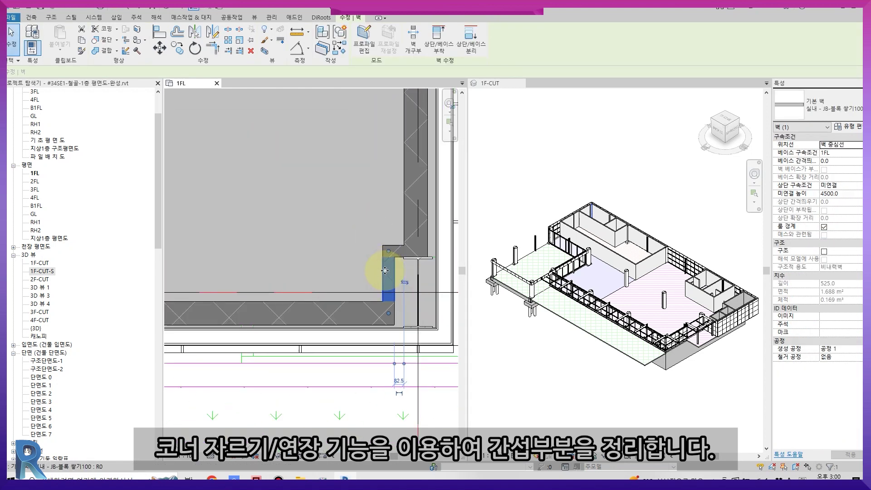
{"action": "scroll", "coordinate": [376, 248], "scroll_direction": "up", "scroll_amount": 2}
{"action": "left_click", "coordinate": [402, 252]}
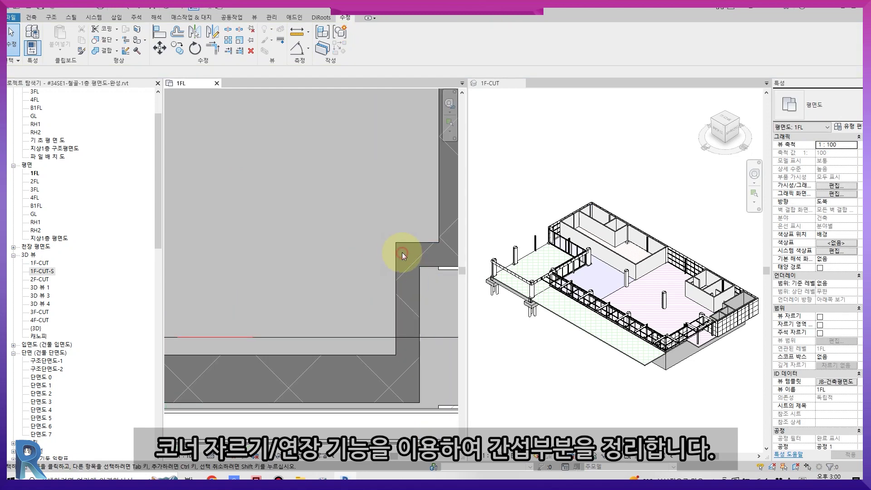
{"action": "left_click", "coordinate": [404, 280]}
{"action": "key", "text": "c"}
{"action": "key", "text": "o"}
{"action": "scroll", "coordinate": [792, 265], "scroll_direction": "down", "scroll_amount": 2}
{"action": "scroll", "coordinate": [257, 307], "scroll_direction": "down", "scroll_amount": 5}
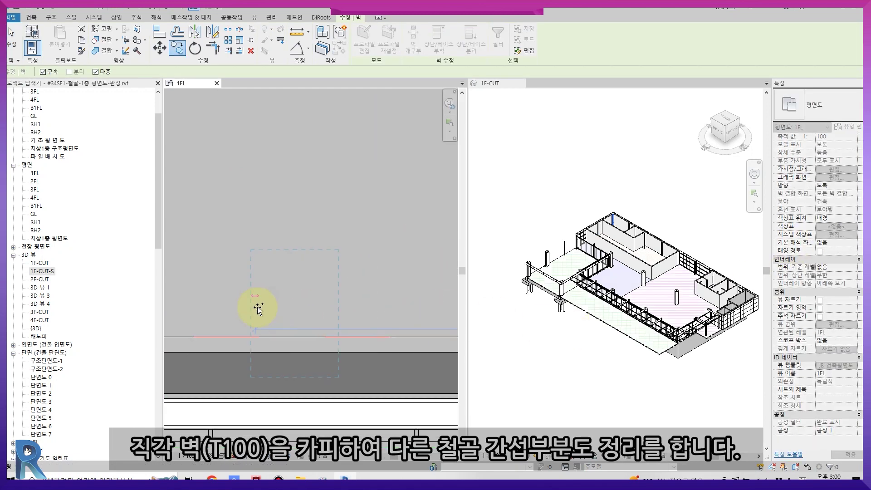
{"action": "left_click", "coordinate": [262, 317]}
{"action": "middle_click_drag", "start_coordinate": [267, 319], "coordinate": [394, 292]}
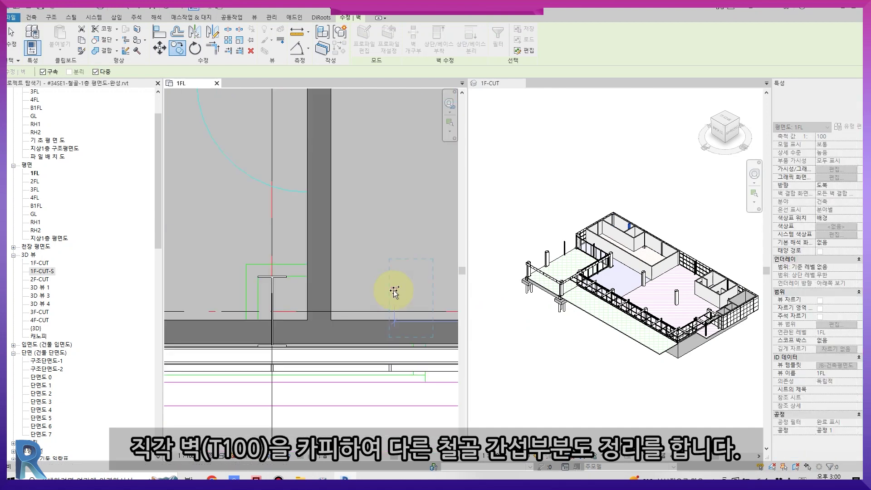
{"action": "scroll", "coordinate": [241, 272], "scroll_direction": "down", "scroll_amount": 6}
{"action": "scroll", "coordinate": [331, 284], "scroll_direction": "up", "scroll_amount": 5}
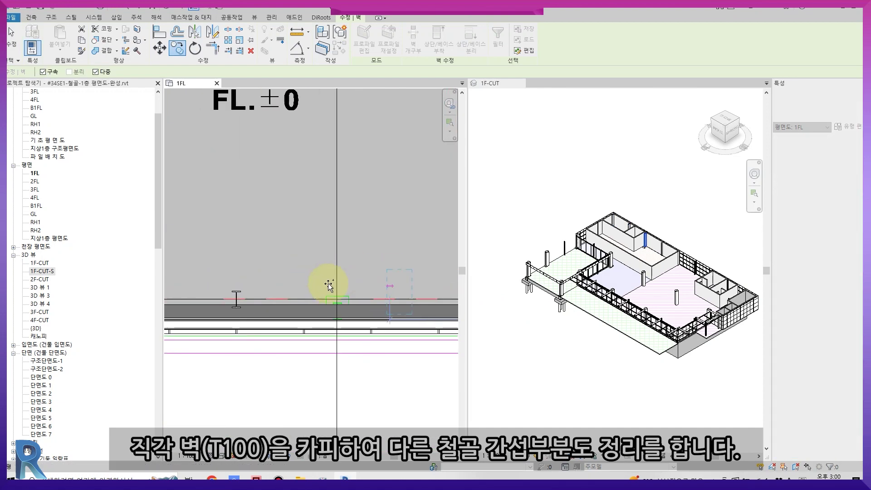
Place further copies of the two 100 mm walls at the next steel columns along the lower wall
{"action": "left_click", "coordinate": [322, 302]}
{"action": "scroll", "coordinate": [414, 274], "scroll_direction": "down", "scroll_amount": 5}
{"action": "scroll", "coordinate": [391, 302], "scroll_direction": "up", "scroll_amount": 4}
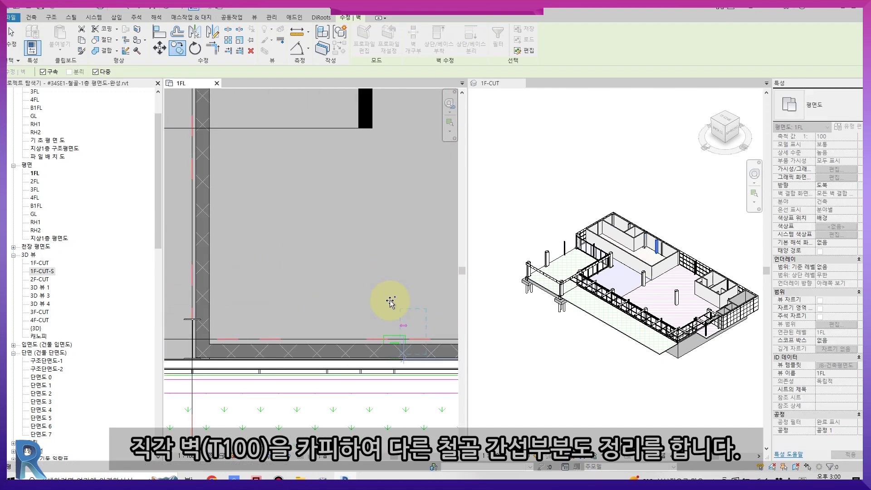
{"action": "left_click", "coordinate": [242, 313]}
{"action": "scroll", "coordinate": [242, 318], "scroll_direction": "down", "scroll_amount": 4}
{"action": "scroll", "coordinate": [403, 335], "scroll_direction": "up", "scroll_amount": 4}
{"action": "left_click", "coordinate": [408, 323]}
{"action": "scroll", "coordinate": [408, 323], "scroll_direction": "up", "scroll_amount": 3}
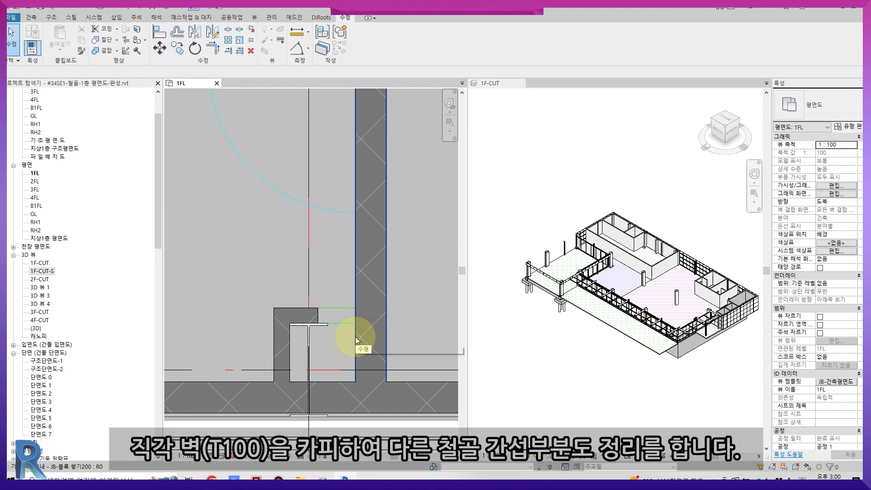
Trim the horizontal 100 mm wall and the door partition into a corner, and try to trim the lower wall to the enclosure
{"action": "left_click", "coordinate": [316, 317]}
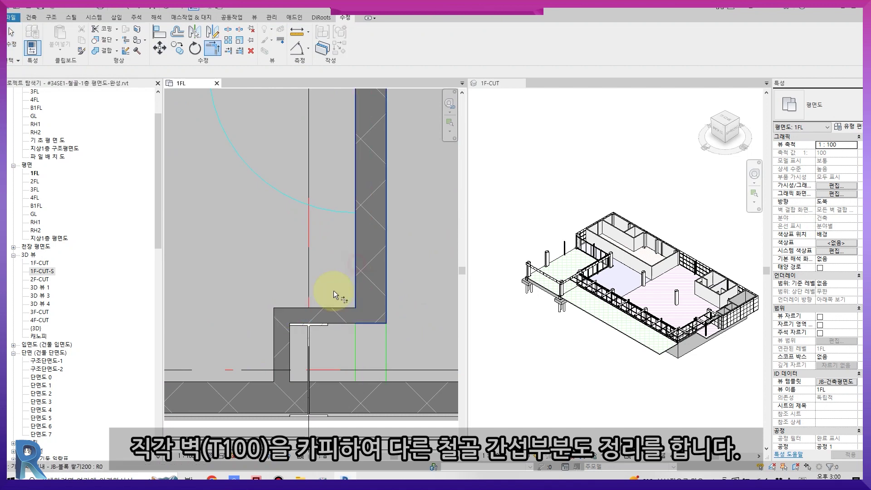
{"action": "left_click", "coordinate": [284, 349]}
{"action": "left_click", "coordinate": [234, 393]}
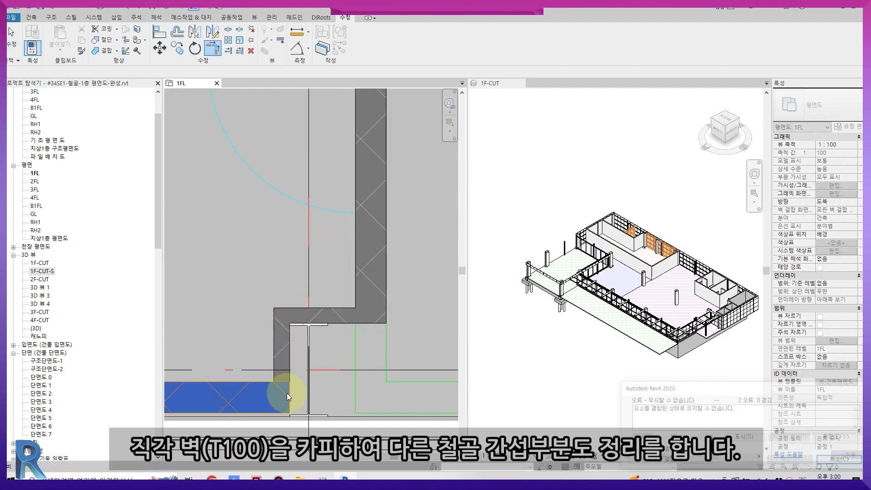
{"action": "key", "text": "Escape"}
Split the lower 200 mm wall at the steel column beside the door partition
{"action": "key", "text": "s"}
{"action": "key", "text": "l"}
{"action": "left_click", "coordinate": [321, 395]}
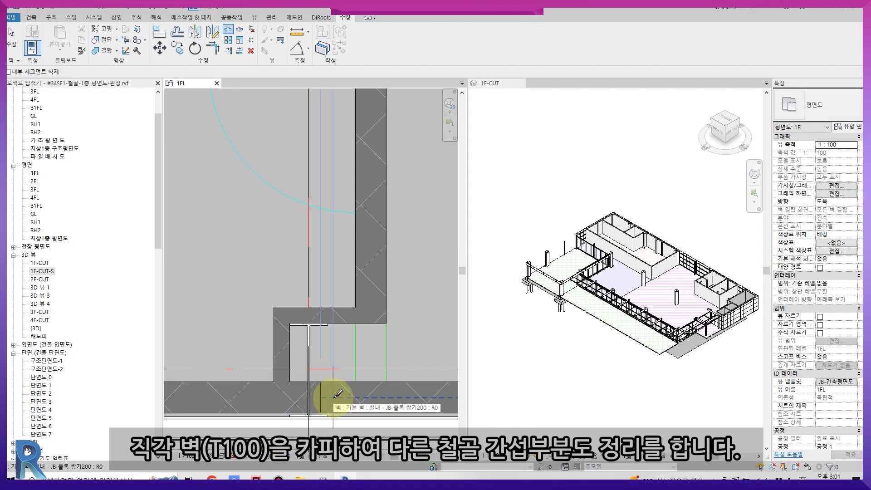
Trim the partition and the vertical 100 mm wall into corners with the split lower wall segments
{"action": "key", "text": "t"}
{"action": "key", "text": "r"}
{"action": "left_click", "coordinate": [382, 298]}
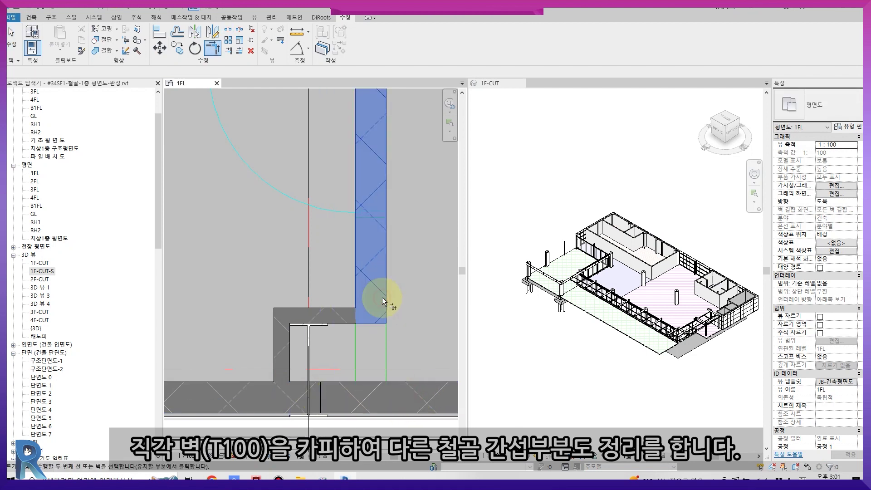
{"action": "left_click", "coordinate": [409, 386]}
{"action": "left_click", "coordinate": [282, 361]}
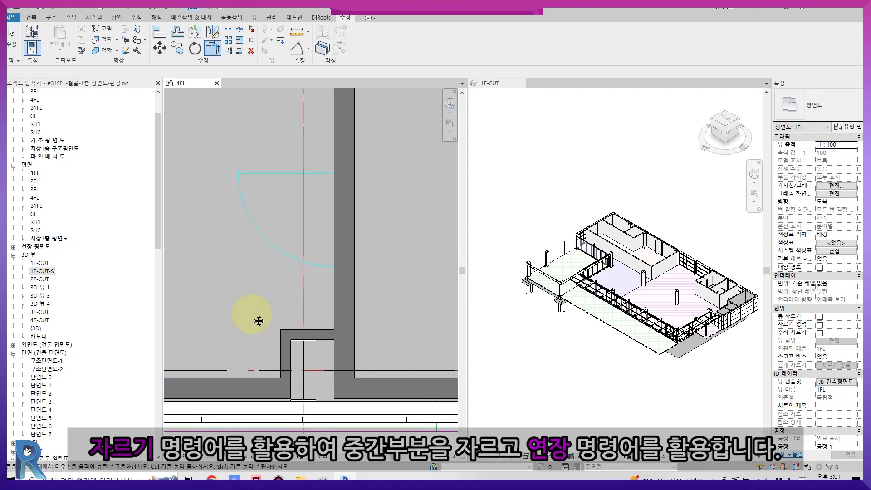
{"action": "scroll", "coordinate": [272, 316], "scroll_direction": "down", "scroll_amount": 3}
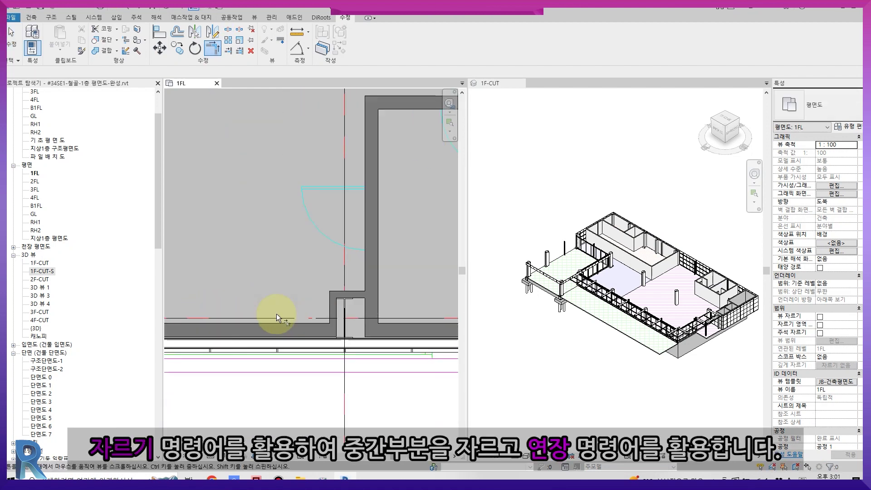
Copy the next column's two 100 mm enclosure walls along the lower wall to the neighbouring intermediate steel column
{"action": "left_click", "coordinate": [558, 229]}
{"action": "scroll", "coordinate": [644, 240], "scroll_direction": "up", "scroll_amount": 3}
{"action": "scroll", "coordinate": [642, 241], "scroll_direction": "up", "scroll_amount": 3}
{"action": "left_click", "coordinate": [247, 234]}
{"action": "scroll", "coordinate": [290, 252], "scroll_direction": "down", "scroll_amount": 4}
{"action": "middle_click_drag", "start_coordinate": [213, 251], "coordinate": [303, 268]}
{"action": "scroll", "coordinate": [304, 270], "scroll_direction": "up", "scroll_amount": 3}
{"action": "scroll", "coordinate": [313, 322], "scroll_direction": "up", "scroll_amount": 1}
{"action": "middle_click_drag", "start_coordinate": [315, 326], "coordinate": [372, 237]}
{"action": "left_click", "coordinate": [336, 251]}
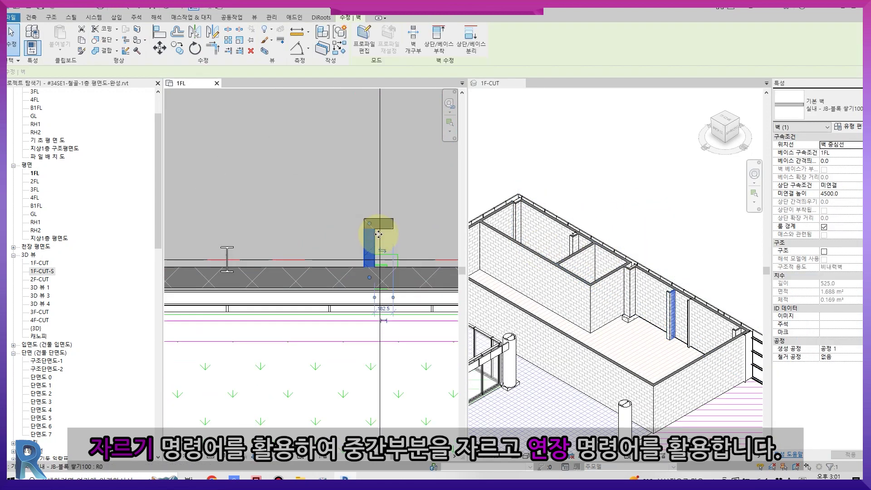
{"action": "left_click", "coordinate": [379, 223], "text": "ctrl"}
{"action": "key", "text": "c"}
{"action": "key", "text": "o"}
{"action": "left_click", "coordinate": [381, 224]}
{"action": "left_click", "coordinate": [217, 230]}
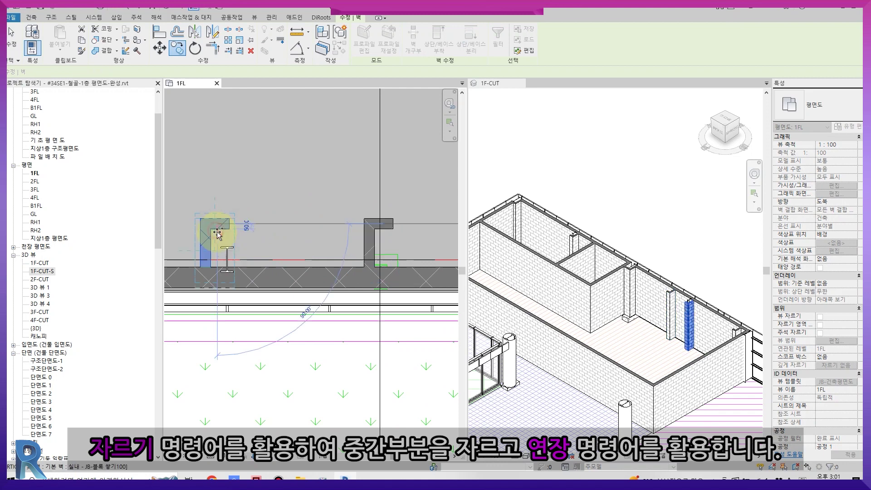
{"action": "scroll", "coordinate": [219, 240], "scroll_direction": "up", "scroll_amount": 2}
Copy the enclosure's vertical 100 mm wall to the opposite side of the intermediate steel column
{"action": "key", "text": "Escape"}
{"action": "left_click", "coordinate": [189, 251]}
{"action": "key", "text": "c"}
{"action": "key", "text": "o"}
{"action": "left_click", "coordinate": [189, 250]}
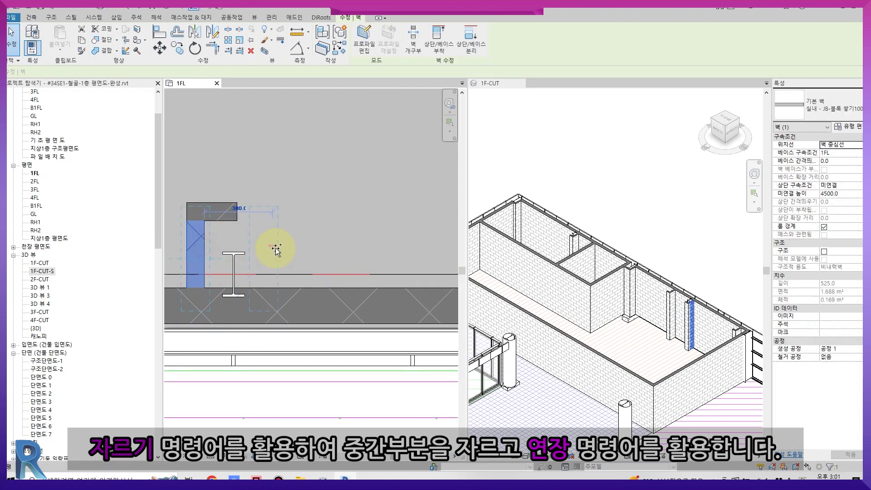
{"action": "left_click", "coordinate": [262, 253]}
Align the copied 100 mm wall's inner face to the edge of the steel column's flange
{"action": "scroll", "coordinate": [261, 253], "scroll_direction": "up", "scroll_amount": 2}
{"action": "key", "text": "a"}
{"action": "key", "text": "l"}
{"action": "scroll", "coordinate": [227, 244], "scroll_direction": "up", "scroll_amount": 2}
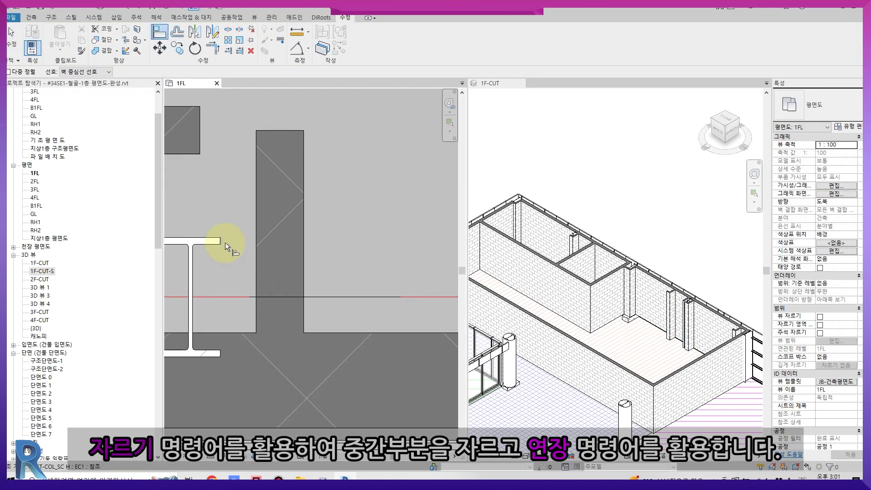
{"action": "left_click", "coordinate": [258, 236]}
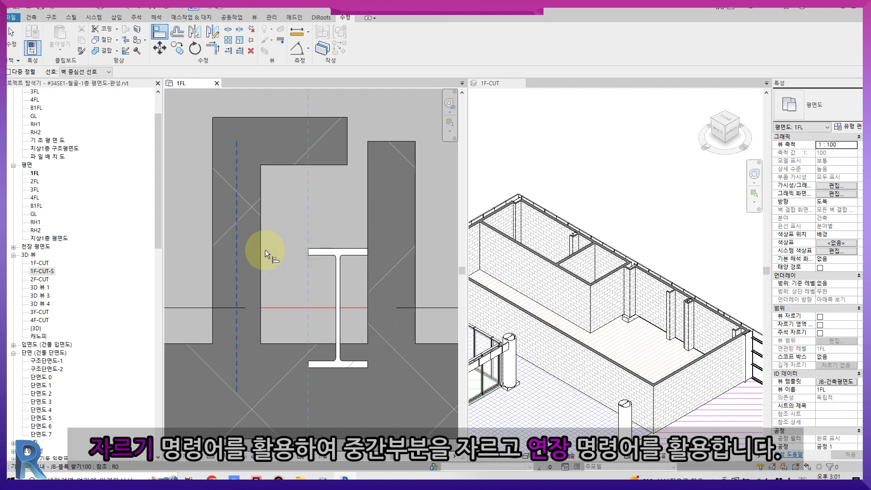
{"action": "key", "text": "Escape"}
{"action": "key", "text": "Escape"}
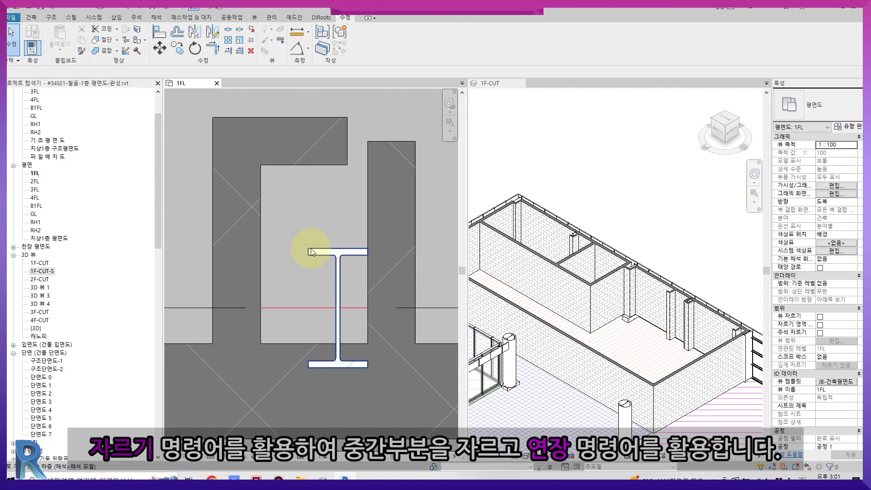
Align the enclosure's other vertical wall and its horizontal wall flush against the steel column's upper flange
{"action": "scroll", "coordinate": [309, 251], "scroll_direction": "up", "scroll_amount": 2}
{"action": "key", "text": "a"}
{"action": "key", "text": "l"}
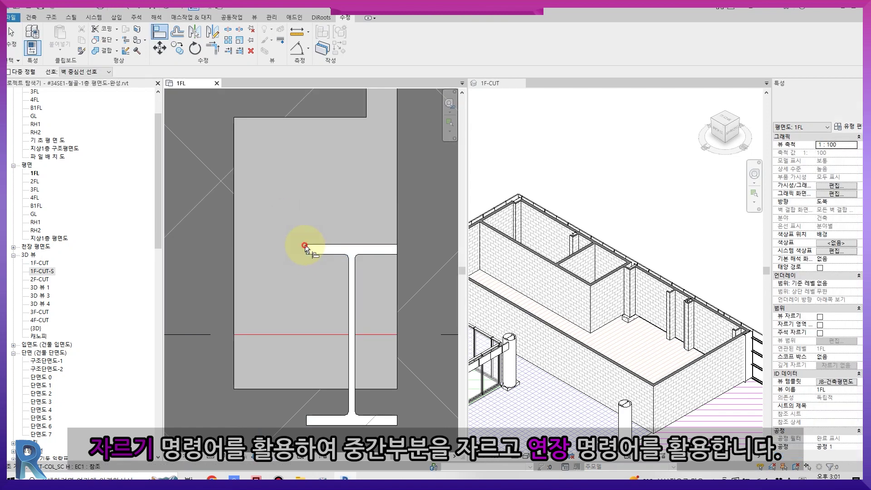
{"action": "left_click", "coordinate": [305, 246]}
{"action": "left_click", "coordinate": [231, 227]}
{"action": "scroll", "coordinate": [290, 263], "scroll_direction": "down", "scroll_amount": 2}
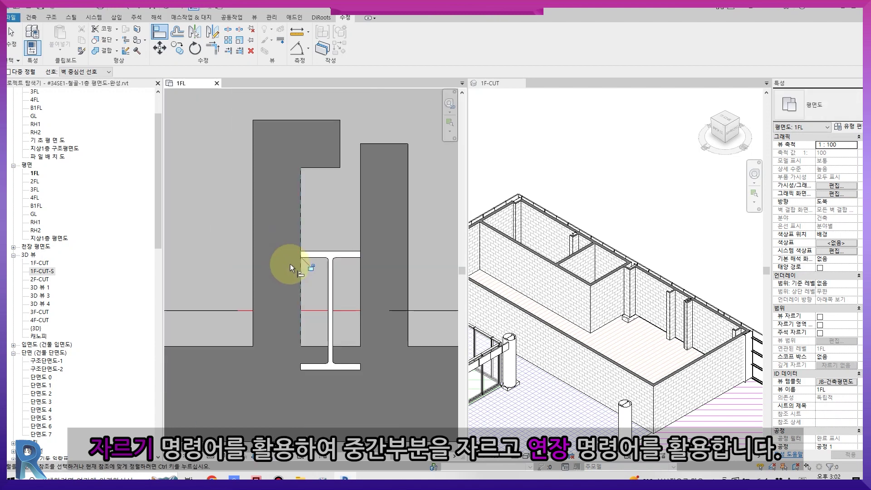
{"action": "left_click", "coordinate": [341, 253]}
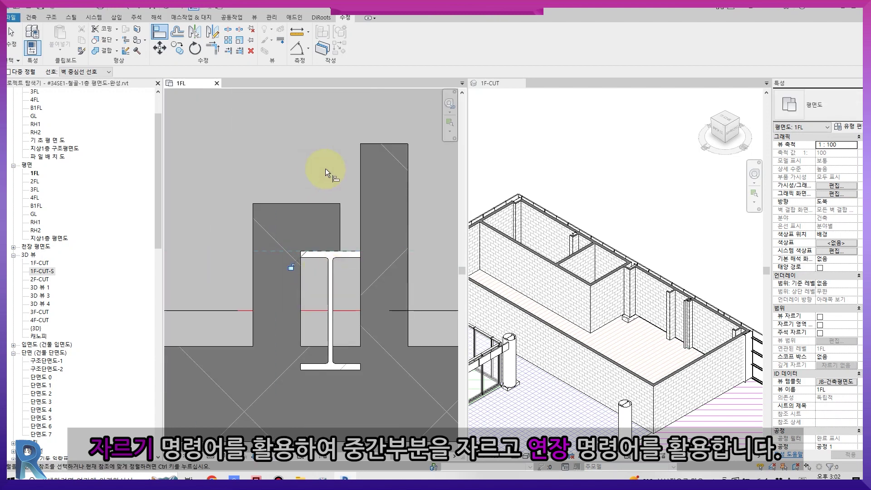
{"action": "left_click", "coordinate": [320, 170]}
Trim the enclosure's horizontal wall and the copied vertical wall into a corner
{"action": "key", "text": "t"}
{"action": "key", "text": "r"}
{"action": "left_click", "coordinate": [337, 216]}
{"action": "left_click", "coordinate": [397, 270]}
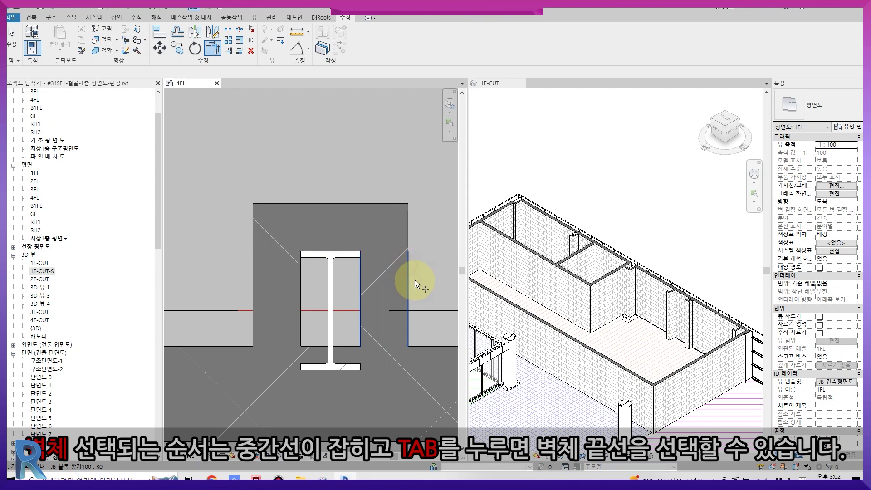
{"action": "middle_click_drag", "start_coordinate": [357, 351], "coordinate": [347, 333]}
{"action": "key", "text": "Escape"}
Split the lower 200 mm wall at the intermediate steel column inside the enclosure
{"action": "key", "text": "j"}
{"action": "key", "text": "g"}
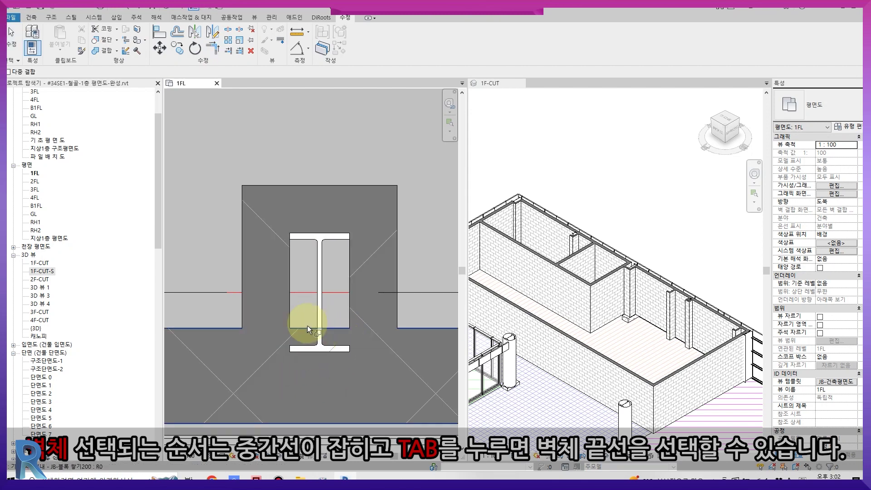
{"action": "key", "text": "s"}
{"action": "key", "text": "l"}
{"action": "scroll", "coordinate": [319, 341], "scroll_direction": "down", "scroll_amount": 2}
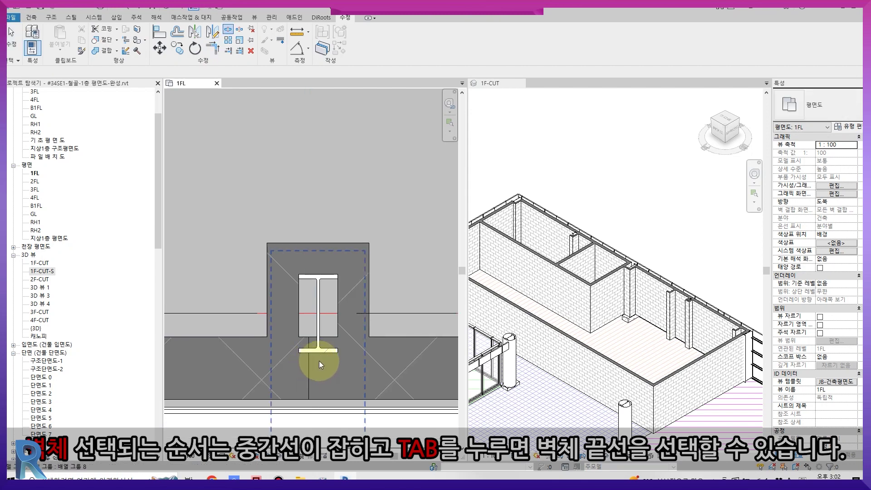
Trim the enclosure's two vertical 100 mm walls into corners with the split lower wall segments
{"action": "key", "text": "t"}
{"action": "key", "text": "r"}
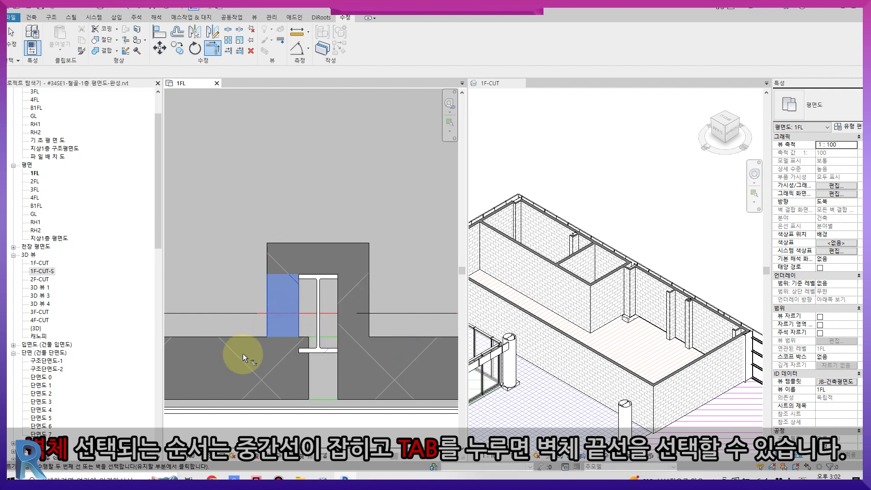
{"action": "left_click", "coordinate": [232, 336]}
{"action": "scroll", "coordinate": [300, 324], "scroll_direction": "down", "scroll_amount": 5}
{"action": "key", "text": "Escape"}
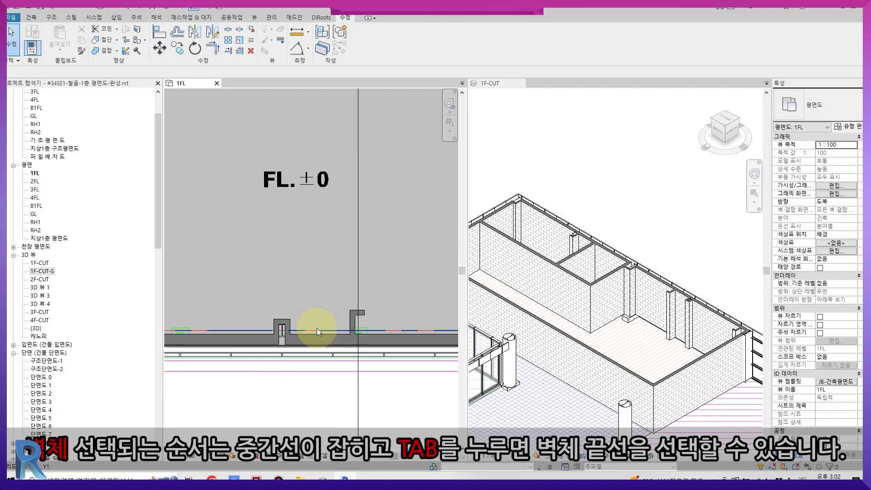
Delete the two redundant L-shaped 100 mm walls at the grid line beside the finished enclosure
{"action": "left_click", "coordinate": [354, 327]}
{"action": "scroll", "coordinate": [355, 326], "scroll_direction": "up", "scroll_amount": 3}
{"action": "key", "text": "Delete"}
{"action": "left_click", "coordinate": [353, 305]}
{"action": "key", "text": "Delete"}
Split the vertical 200 mm wall just above the corner steel column
{"action": "scroll", "coordinate": [375, 389], "scroll_direction": "down", "scroll_amount": 6}
{"action": "middle_click_drag", "start_coordinate": [245, 347], "coordinate": [302, 296]}
{"action": "scroll", "coordinate": [302, 296], "scroll_direction": "up", "scroll_amount": 5}
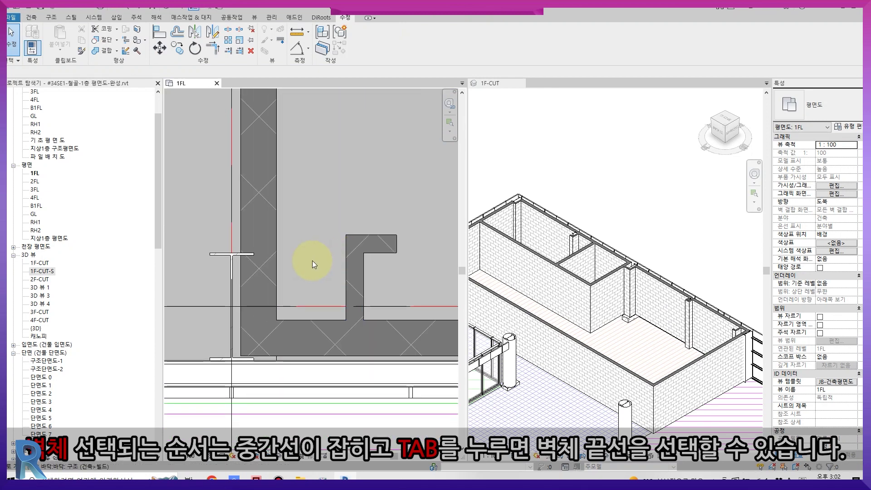
{"action": "key", "text": "s"}
{"action": "key", "text": "l"}
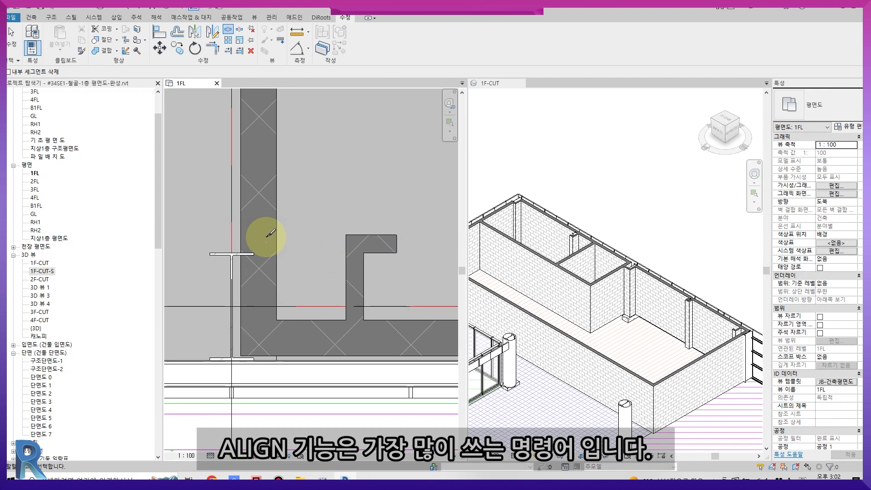
{"action": "key", "text": "Escape"}
Mirror the L-shaped pair of 100 mm enclosure walls about its vertical wall's centreline
{"action": "left_click_drag", "start_coordinate": [377, 265], "coordinate": [324, 188]}
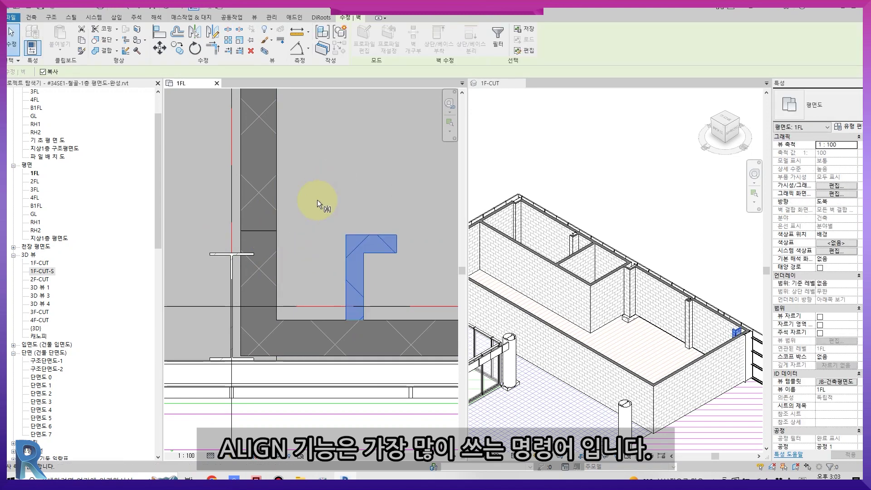
{"action": "key", "text": "m"}
{"action": "key", "text": "m"}
{"action": "left_click", "coordinate": [354, 267]}
{"action": "key", "text": "Escape"}
{"action": "scroll", "coordinate": [298, 261], "scroll_direction": "up", "scroll_amount": 1}
Move the mirrored 100 mm walls to the corner steel column and delete the leftover original wall
{"action": "left_click", "coordinate": [375, 276]}
{"action": "left_click", "coordinate": [333, 233], "text": "ctrl"}
{"action": "key", "text": "m"}
{"action": "key", "text": "v"}
{"action": "left_click", "coordinate": [317, 251]}
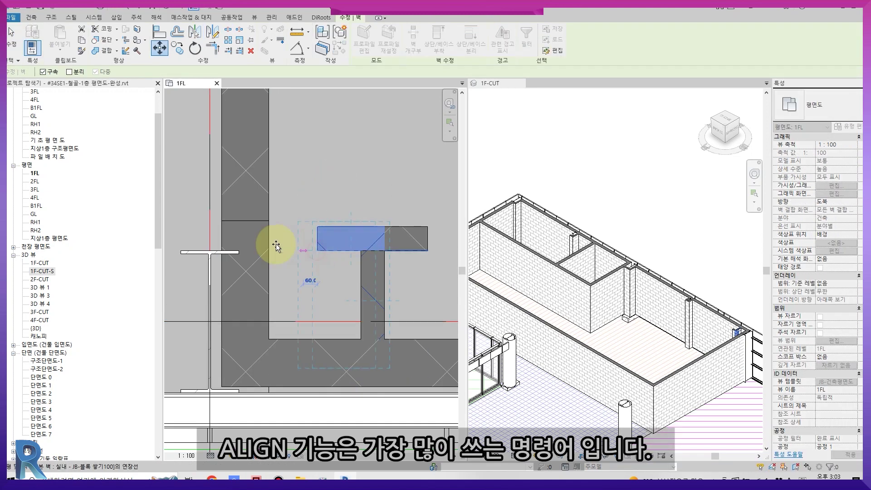
{"action": "scroll", "coordinate": [254, 235], "scroll_direction": "up", "scroll_amount": 1}
{"action": "left_click", "coordinate": [234, 256]}
{"action": "scroll", "coordinate": [238, 254], "scroll_direction": "down", "scroll_amount": 1}
{"action": "left_click", "coordinate": [341, 244]}
{"action": "key", "text": "Delete"}
Trim the horizontal 100 mm enclosure wall with the split vertical 200 mm wall at the corner column
{"action": "scroll", "coordinate": [263, 272], "scroll_direction": "down", "scroll_amount": 1}
{"action": "key", "text": "t"}
{"action": "key", "text": "r"}
{"action": "left_click", "coordinate": [270, 242]}
{"action": "left_click", "coordinate": [250, 215]}
{"action": "key", "text": "Escape"}
Delete the split-off 200 mm wall segment at the corner column and trim the vertical enclosure wall with the lower wall
{"action": "middle_click_drag", "start_coordinate": [261, 286], "coordinate": [266, 255]}
{"action": "left_click", "coordinate": [234, 238]}
{"action": "key", "text": "Delete"}
{"action": "key", "text": "t"}
{"action": "key", "text": "r"}
{"action": "left_click", "coordinate": [245, 247]}
{"action": "left_click", "coordinate": [264, 288]}
{"action": "key", "text": "Escape"}
{"action": "scroll", "coordinate": [266, 255], "scroll_direction": "up", "scroll_amount": 2}
{"action": "left_click", "coordinate": [255, 199]}
{"action": "key", "text": "t"}
{"action": "key", "text": "r"}
{"action": "key", "text": "Escape"}
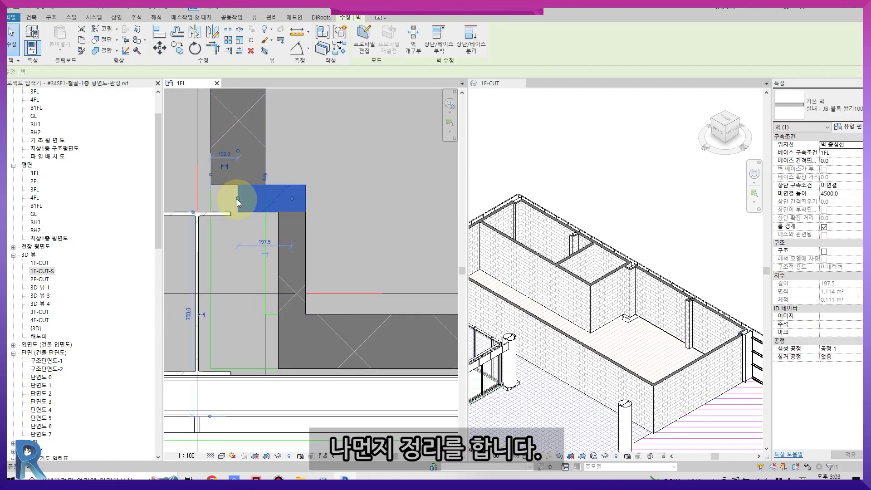
Align the 100 mm enclosure wall at the corner with the steel column's flange
{"action": "key", "text": "a"}
{"action": "key", "text": "l"}
{"action": "scroll", "coordinate": [259, 254], "scroll_direction": "up", "scroll_amount": 1}
{"action": "left_click", "coordinate": [291, 218]}
{"action": "scroll", "coordinate": [291, 221], "scroll_direction": "down", "scroll_amount": 1}
{"action": "left_click", "coordinate": [280, 223]}
{"action": "left_click", "coordinate": [272, 222]}
Align the next column's vertical and horizontal 100 mm enclosure walls to its flange's side and upper edges
{"action": "scroll", "coordinate": [274, 222], "scroll_direction": "down", "scroll_amount": 8}
{"action": "key", "text": "Escape"}
{"action": "scroll", "coordinate": [288, 272], "scroll_direction": "up", "scroll_amount": 5}
{"action": "middle_click_drag", "start_coordinate": [287, 272], "coordinate": [88, 243]}
{"action": "scroll", "coordinate": [282, 243], "scroll_direction": "up", "scroll_amount": 8}
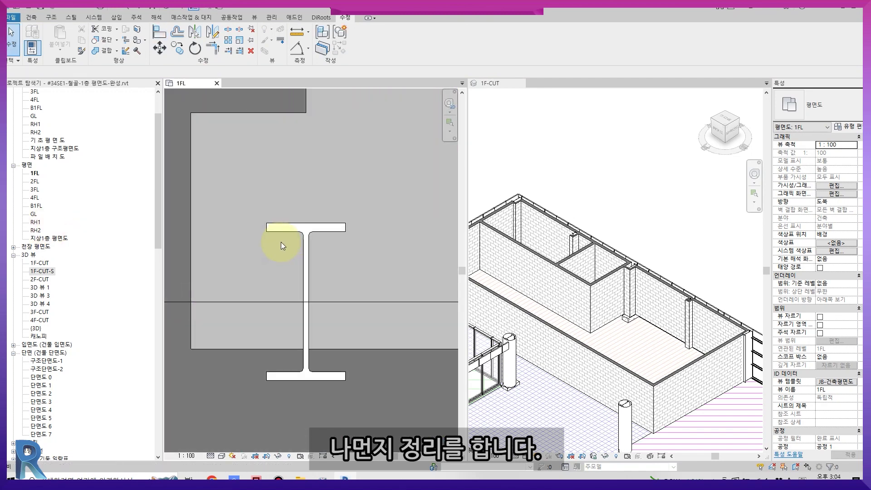
{"action": "key", "text": "a"}
{"action": "key", "text": "l"}
{"action": "left_click", "coordinate": [266, 228]}
{"action": "left_click", "coordinate": [190, 200]}
{"action": "left_click", "coordinate": [283, 223]}
{"action": "left_click", "coordinate": [291, 117]}
Mirror the vertical 100 mm enclosure wall about the steel column's centreline
{"action": "key", "text": "Escape"}
{"action": "scroll", "coordinate": [329, 259], "scroll_direction": "down", "scroll_amount": 2}
{"action": "left_click", "coordinate": [285, 267]}
{"action": "key", "text": "m"}
{"action": "key", "text": "m"}
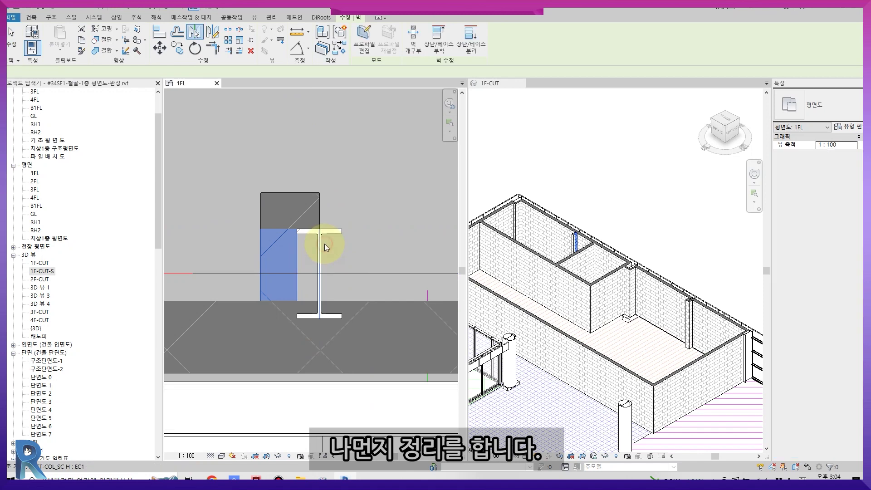
{"action": "left_click", "coordinate": [320, 245]}
Trim the mirrored wall and the horizontal 100 mm wall into a corner above the column
{"action": "key", "text": "t"}
{"action": "key", "text": "r"}
{"action": "left_click", "coordinate": [361, 223]}
{"action": "left_click", "coordinate": [295, 177]}
Split the lower 200 mm wall at the column and trim its segments into corners with the enclosure's side walls
{"action": "key", "text": "t"}
{"action": "key", "text": "r"}
{"action": "left_click", "coordinate": [360, 293]}
{"action": "left_click", "coordinate": [247, 295]}
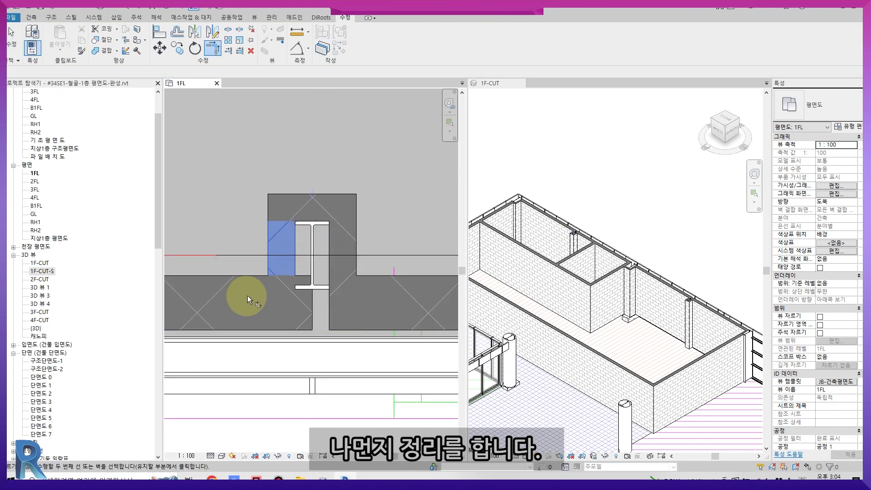
{"action": "key", "text": "Escape"}
{"action": "scroll", "coordinate": [291, 316], "scroll_direction": "down", "scroll_amount": 10}
{"action": "middle_click_drag", "start_coordinate": [312, 328], "coordinate": [402, 342]}
{"action": "scroll", "coordinate": [284, 342], "scroll_direction": "up", "scroll_amount": 4}
{"action": "middle_click_drag", "start_coordinate": [285, 342], "coordinate": [370, 338]}
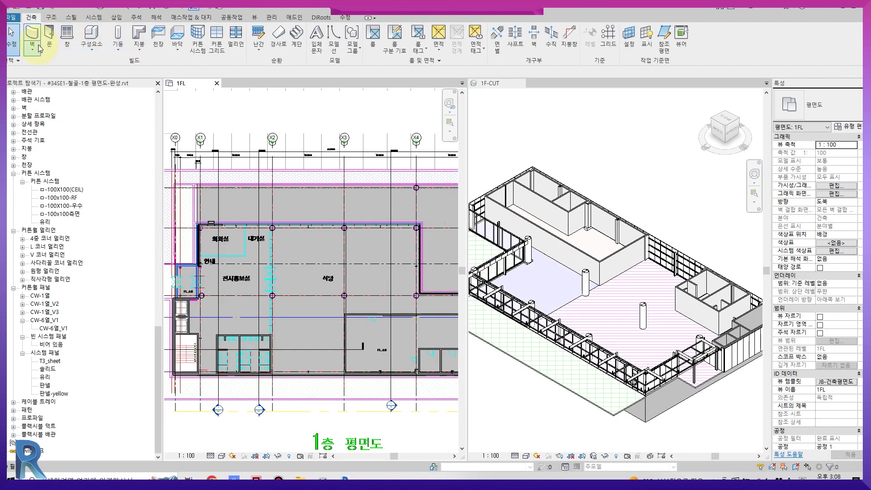
Start an architectural wall using the curtain wall type 커튼월
{"action": "left_click", "coordinate": [40, 48]}
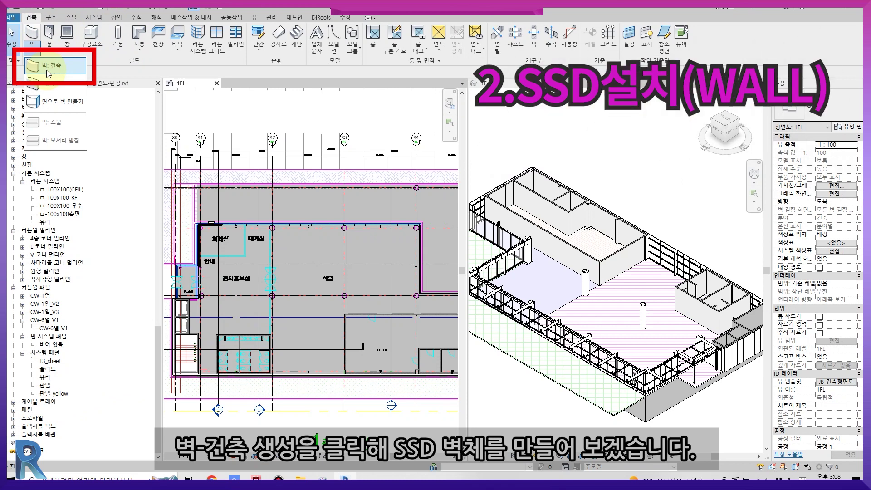
{"action": "left_click", "coordinate": [46, 70]}
{"action": "left_click", "coordinate": [851, 100]}
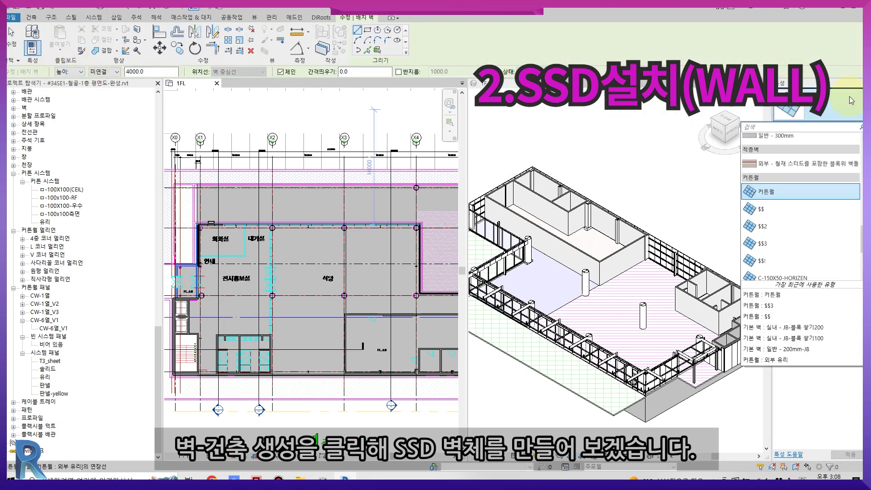
{"action": "left_click", "coordinate": [826, 192]}
Duplicate the curtain wall type as #SSD-1
{"action": "left_click", "coordinate": [847, 126]}
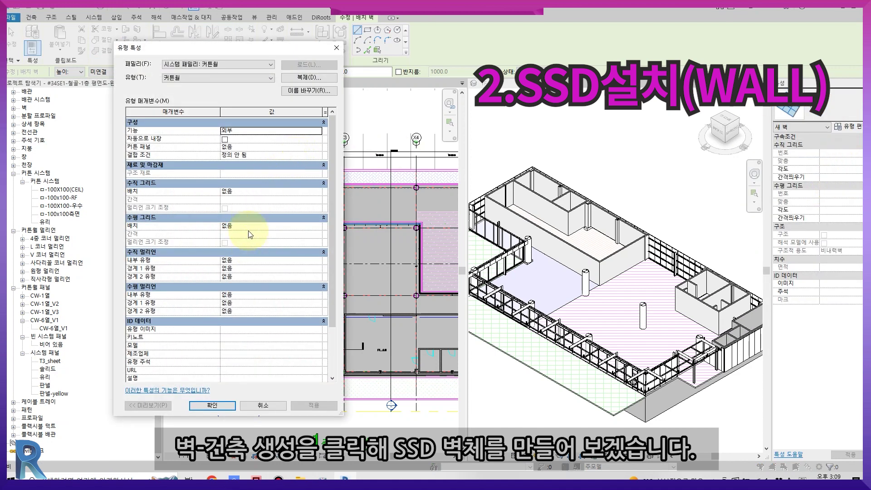
{"action": "left_click", "coordinate": [294, 83]}
{"action": "type", "text": "#SSD-"}
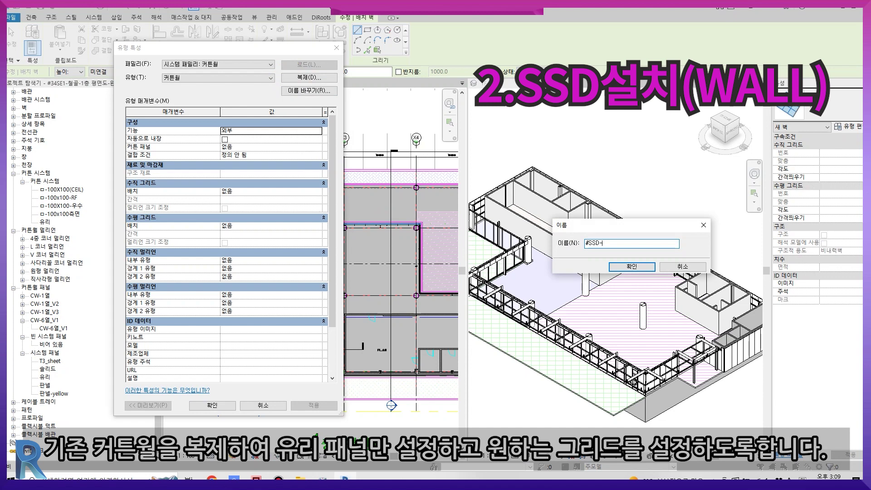
{"action": "type", "text": "1"}
{"action": "key", "text": "Return"}
Set the #SSD-1 type's function to 내부 and its curtain panel to 시스템 패널 : 유리
{"action": "left_click", "coordinate": [229, 147]}
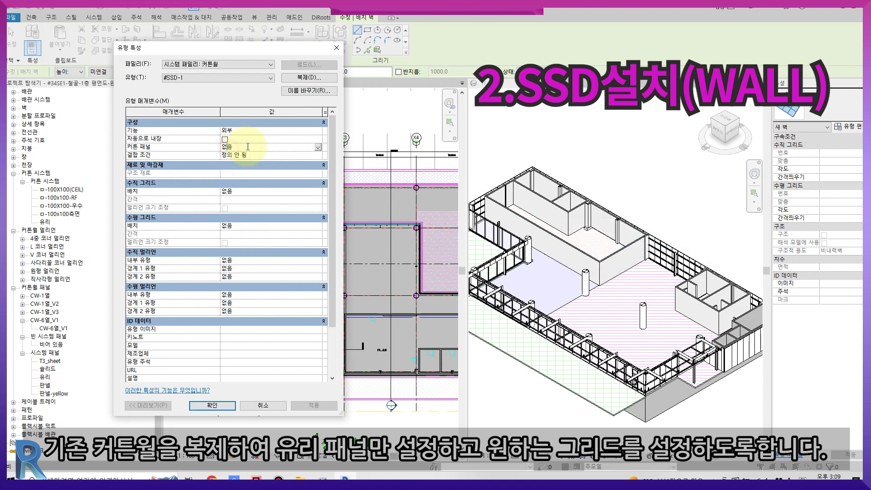
{"action": "left_click", "coordinate": [318, 131]}
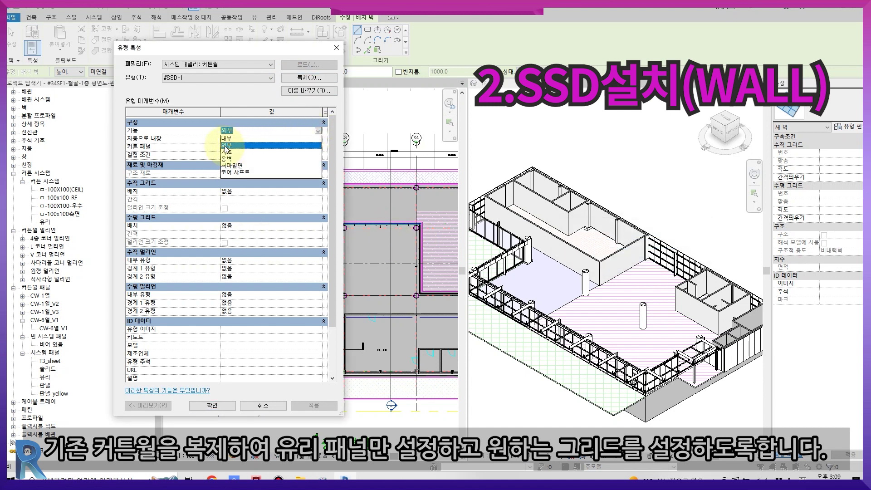
{"action": "left_click", "coordinate": [227, 138]}
{"action": "left_click", "coordinate": [318, 147]}
{"action": "scroll", "coordinate": [294, 170], "scroll_direction": "down", "scroll_amount": 5}
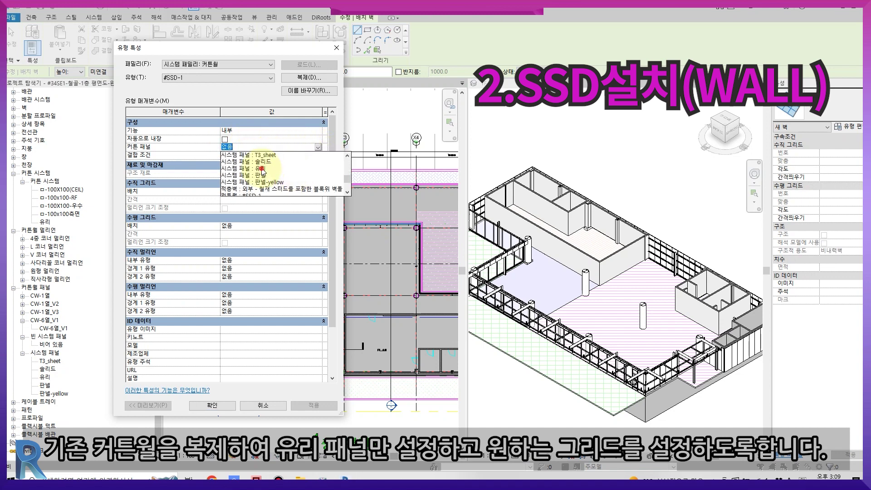
{"action": "left_click", "coordinate": [262, 172]}
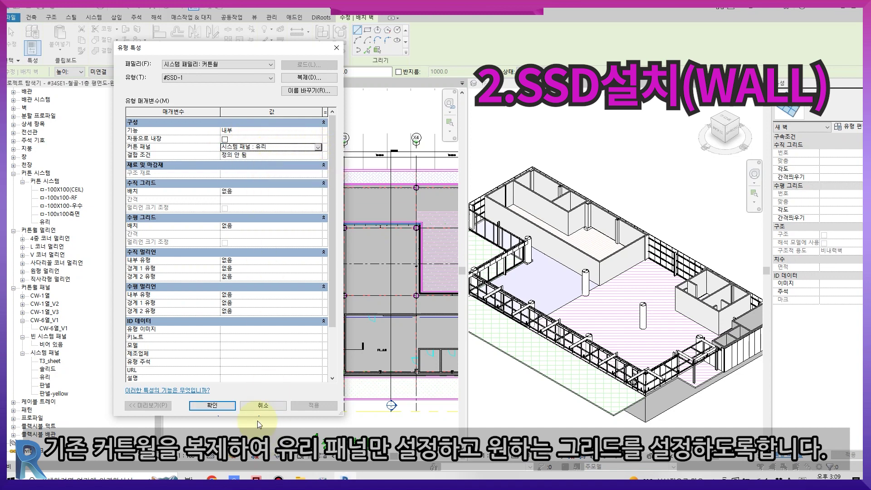
{"action": "left_click", "coordinate": [225, 407]}
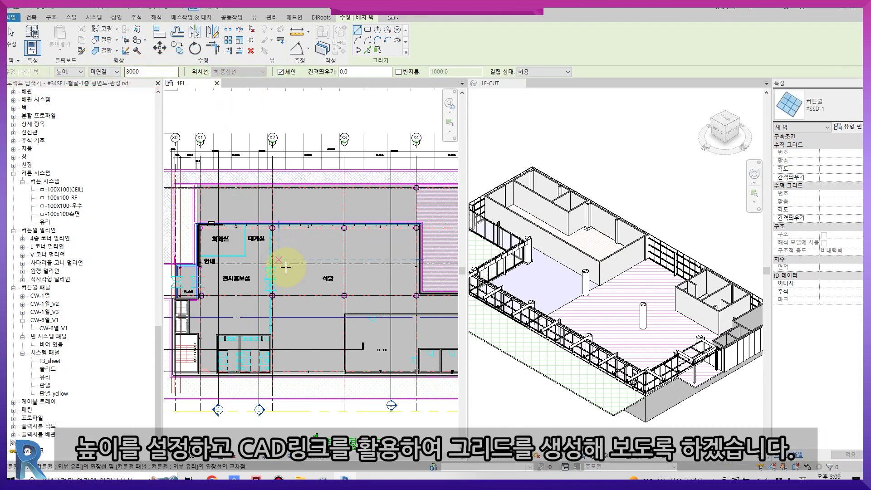
Draw a vertical #SSD-1 curtain wall with an unconnected height of 3000 beside the CAD partition along grid X2
{"action": "scroll", "coordinate": [252, 299], "scroll_direction": "up", "scroll_amount": 4}
{"action": "scroll", "coordinate": [263, 356], "scroll_direction": "up", "scroll_amount": 2}
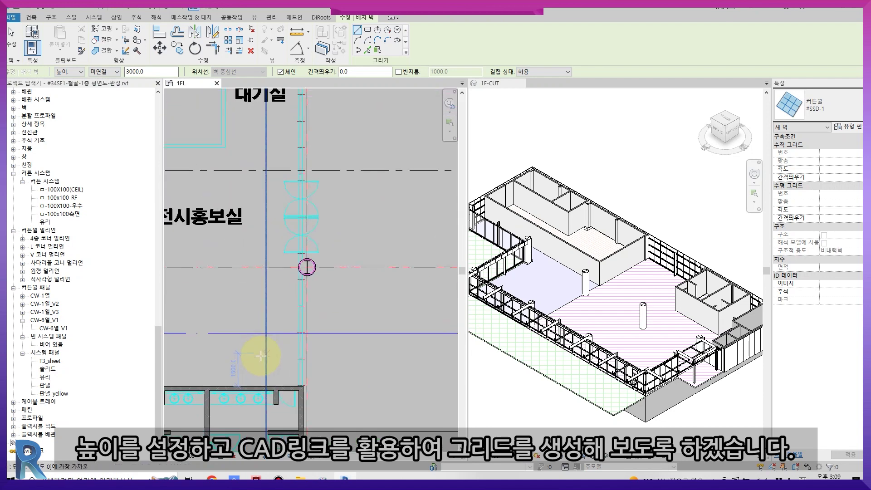
{"action": "left_click", "coordinate": [285, 355]}
{"action": "left_click", "coordinate": [284, 159]}
{"action": "key", "text": "Escape"}
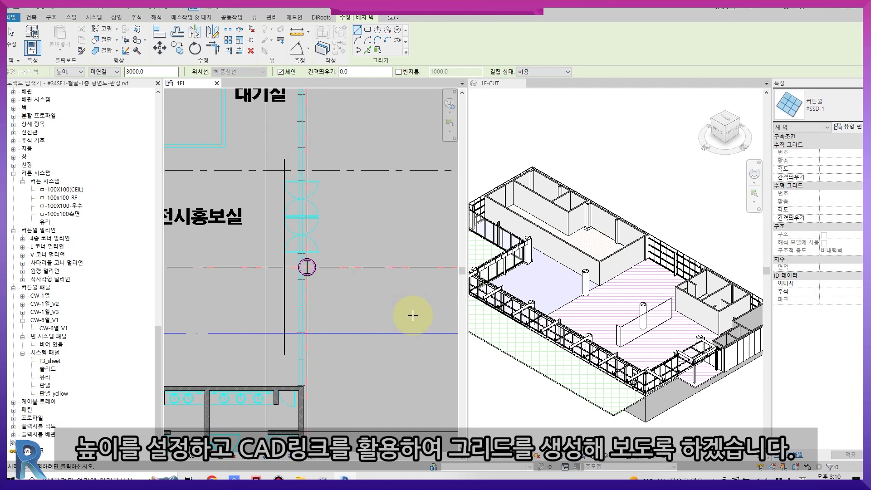
{"action": "scroll", "coordinate": [438, 322], "scroll_direction": "up", "scroll_amount": 1}
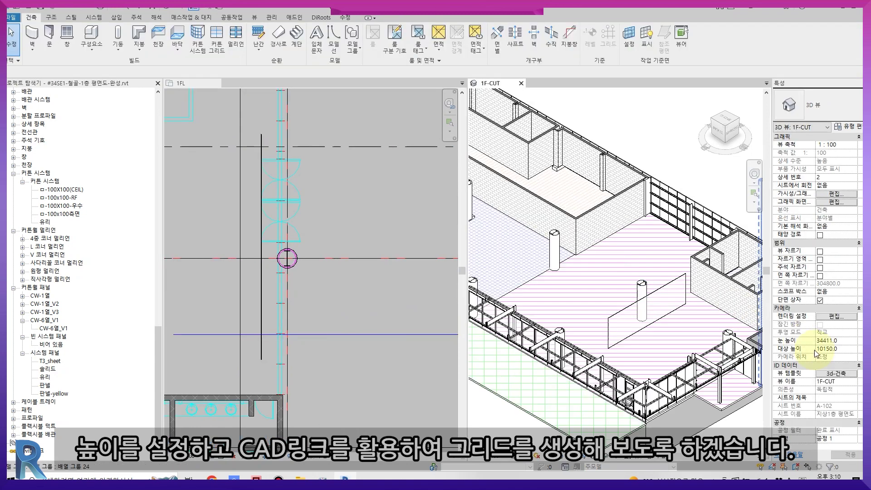
Change the 3d-건축 view template's model display from hidden line to a coloured style and apply it to the 1F-CUT view
{"action": "left_click", "coordinate": [845, 374]}
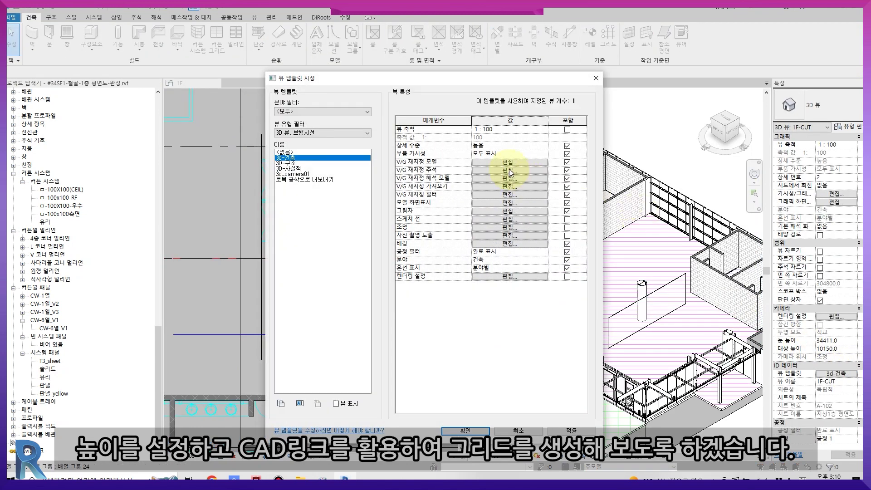
{"action": "left_click", "coordinate": [495, 203]}
{"action": "left_click", "coordinate": [726, 212]}
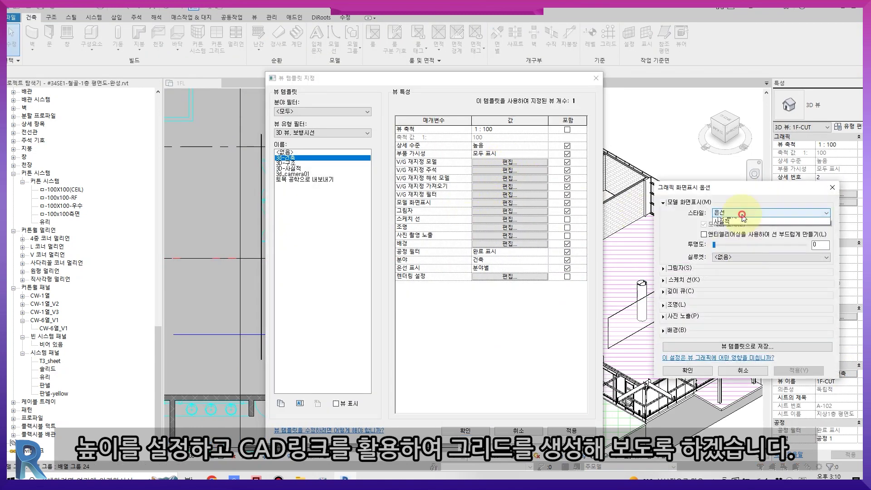
{"action": "left_click", "coordinate": [730, 243]}
{"action": "left_click", "coordinate": [687, 370]}
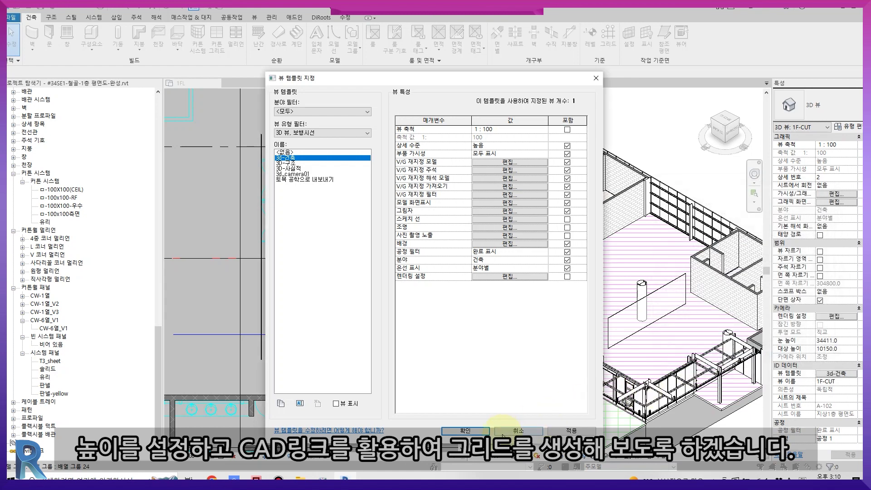
{"action": "left_click", "coordinate": [556, 432]}
{"action": "left_click", "coordinate": [480, 431]}
{"action": "scroll", "coordinate": [633, 308], "scroll_direction": "up", "scroll_amount": 2}
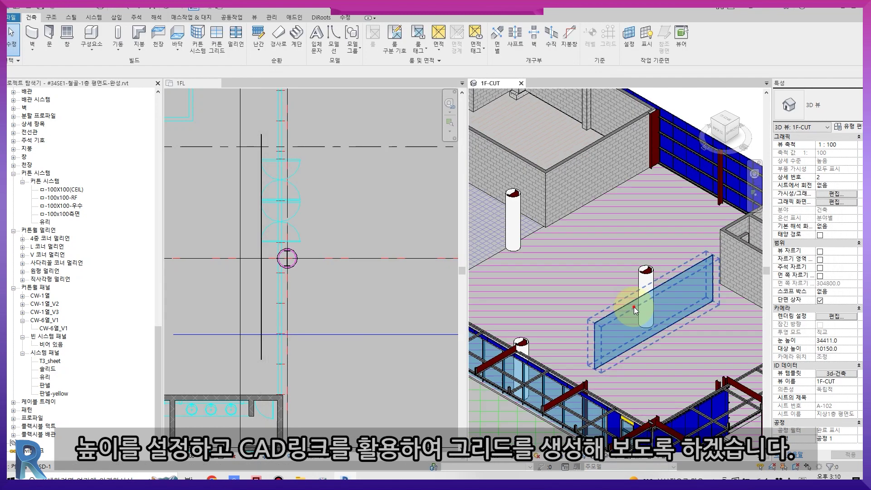
Align the #SSD-1 curtain wall in the 1FL plan with the CAD partition line nearest grid X2
{"action": "left_click", "coordinate": [634, 307]}
{"action": "left_click", "coordinate": [301, 287]}
{"action": "left_click", "coordinate": [302, 292]}
{"action": "middle_click_drag", "start_coordinate": [296, 335], "coordinate": [333, 290]}
{"action": "scroll", "coordinate": [333, 343], "scroll_direction": "up", "scroll_amount": 7}
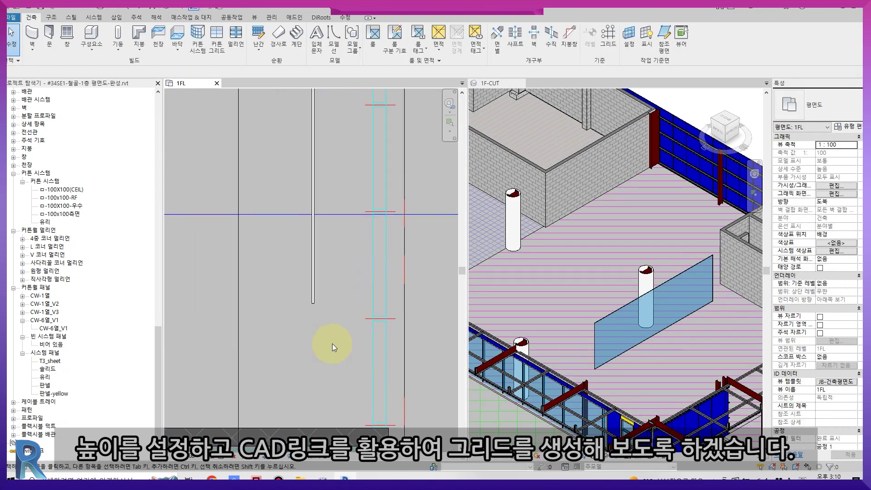
{"action": "key", "text": "a"}
{"action": "key", "text": "l"}
{"action": "left_click", "coordinate": [408, 163]}
{"action": "left_click", "coordinate": [297, 211]}
{"action": "key", "text": "Escape"}
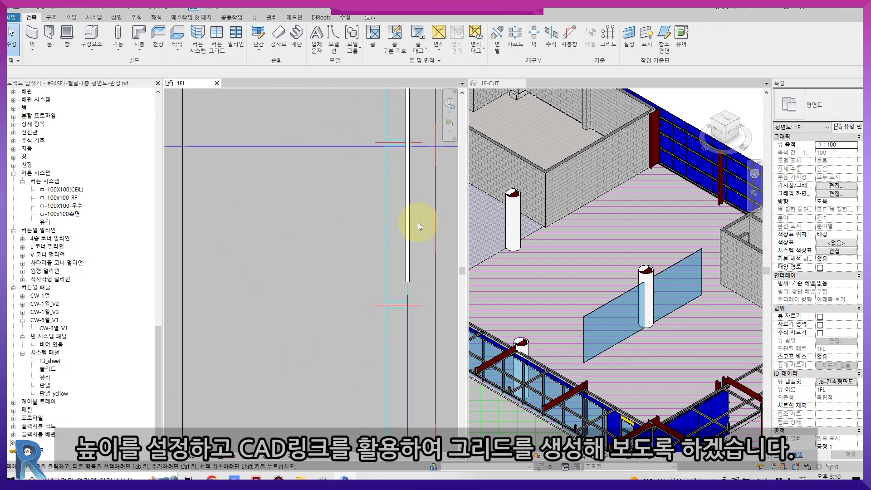
Move the #SSD-1 curtain wall 75 mm away from grid X2 to centre it on the CAD partition
{"action": "left_click", "coordinate": [411, 227]}
{"action": "key", "text": "m"}
{"action": "key", "text": "v"}
{"action": "left_click", "coordinate": [335, 225]}
{"action": "type", "text": "75"}
{"action": "key", "text": "Return"}
{"action": "key", "text": "Escape"}
Extend the #SSD-1 curtain wall down to the block wall and up to the horizontal grid through the 대기실 column
{"action": "scroll", "coordinate": [321, 227], "scroll_direction": "down", "scroll_amount": 3}
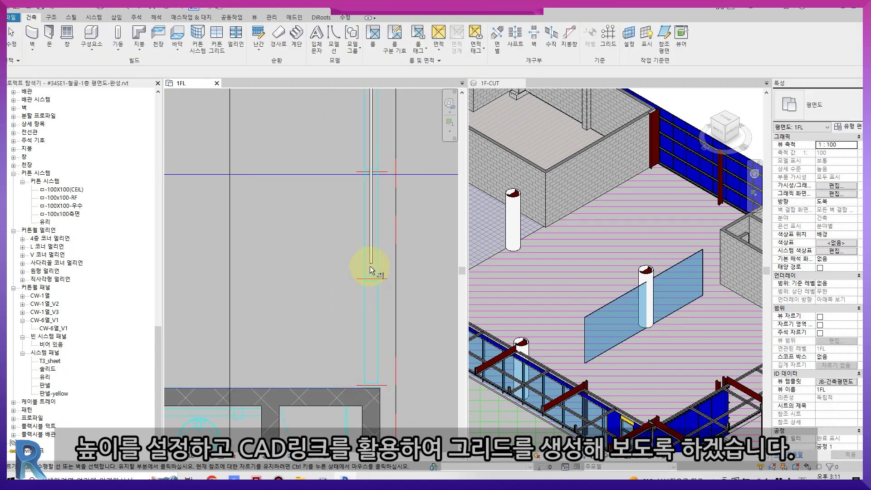
{"action": "scroll", "coordinate": [351, 394], "scroll_direction": "down", "scroll_amount": 4}
{"action": "middle_click_drag", "start_coordinate": [376, 247], "coordinate": [363, 355]}
{"action": "scroll", "coordinate": [363, 208], "scroll_direction": "down", "scroll_amount": 2}
{"action": "middle_click_drag", "start_coordinate": [363, 208], "coordinate": [344, 367]}
{"action": "middle_click_drag", "start_coordinate": [335, 179], "coordinate": [337, 241]}
{"action": "scroll", "coordinate": [337, 240], "scroll_direction": "up", "scroll_amount": 1}
{"action": "scroll", "coordinate": [336, 240], "scroll_direction": "up", "scroll_amount": 3}
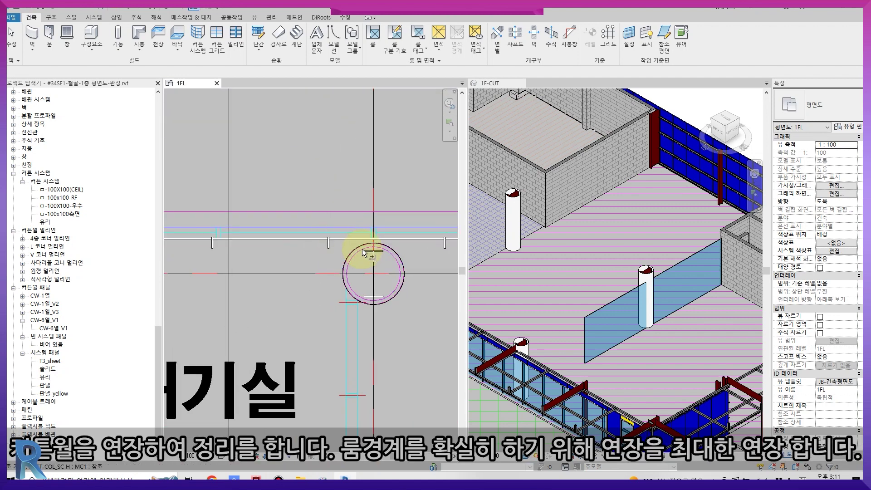
{"action": "scroll", "coordinate": [335, 241], "scroll_direction": "up", "scroll_amount": 2}
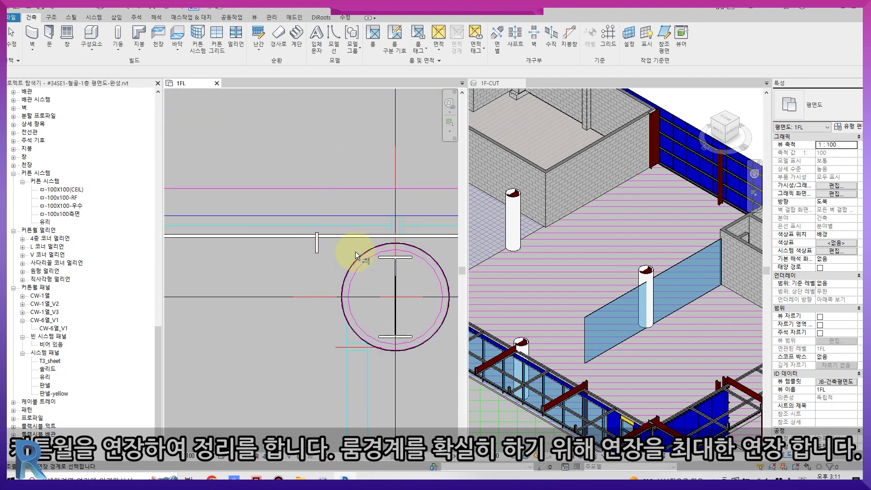
{"action": "left_click", "coordinate": [366, 297]}
{"action": "scroll", "coordinate": [364, 295], "scroll_direction": "down", "scroll_amount": 3}
{"action": "middle_click_drag", "start_coordinate": [356, 325], "coordinate": [320, 214]}
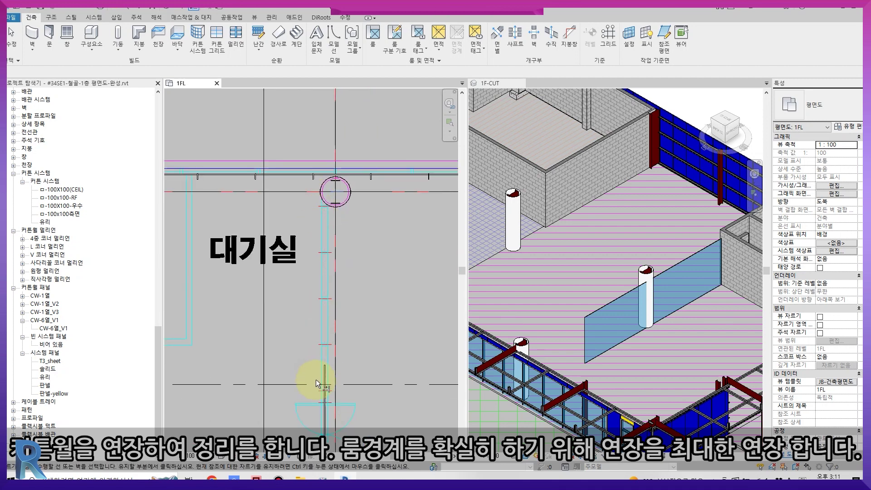
{"action": "left_click", "coordinate": [326, 349]}
{"action": "scroll", "coordinate": [296, 200], "scroll_direction": "up", "scroll_amount": 4}
{"action": "key", "text": "Escape"}
Extend the upper end of the #SSD-1 curtain wall past the column to the exterior curtain wall
{"action": "middle_click_drag", "start_coordinate": [315, 165], "coordinate": [294, 223]}
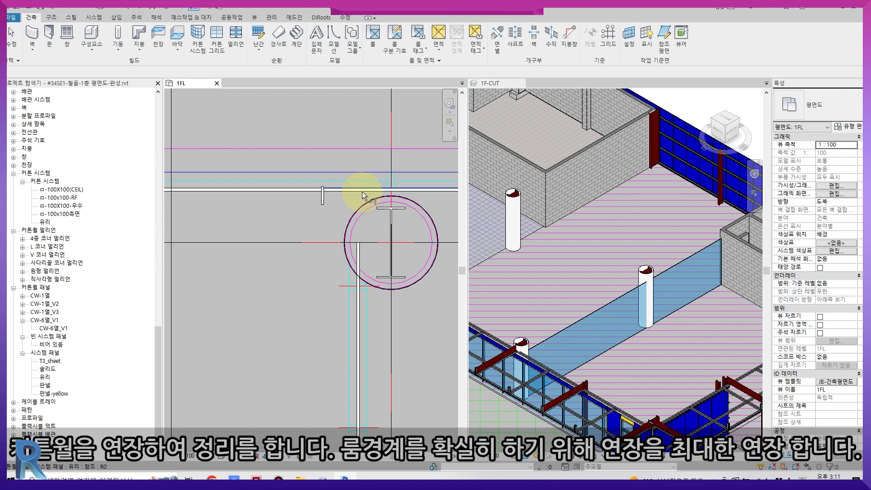
{"action": "scroll", "coordinate": [356, 186], "scroll_direction": "up", "scroll_amount": 3}
{"action": "left_click", "coordinate": [357, 184]}
{"action": "left_click", "coordinate": [366, 365]}
{"action": "key", "text": "Escape"}
Place a vertical curtain grid on the #SSD-1 wall and align it with the CAD mullion line at the upper door jamb
{"action": "scroll", "coordinate": [241, 281], "scroll_direction": "down", "scroll_amount": 5}
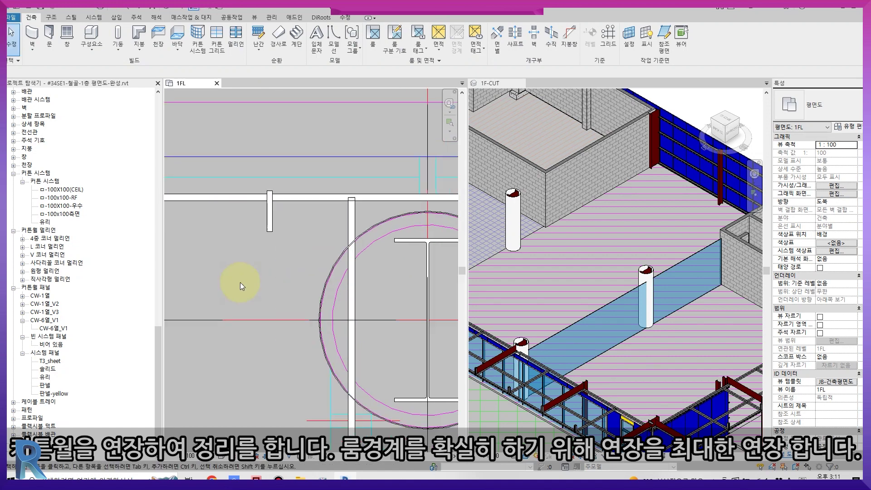
{"action": "scroll", "coordinate": [318, 295], "scroll_direction": "up", "scroll_amount": 2}
{"action": "middle_click_drag", "start_coordinate": [313, 321], "coordinate": [321, 379]}
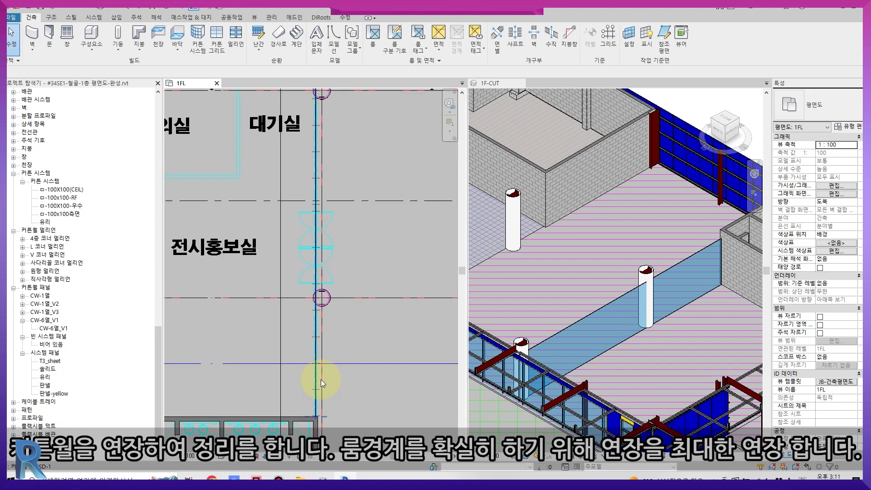
{"action": "left_click", "coordinate": [317, 178]}
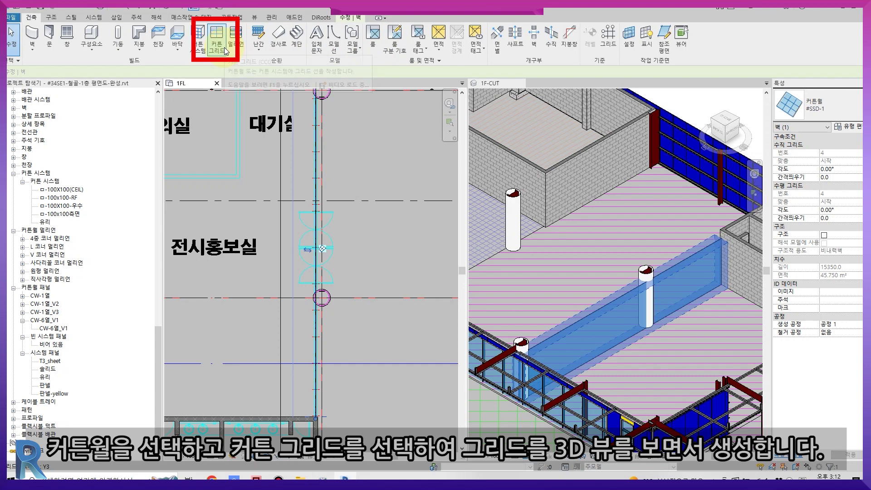
{"action": "left_click", "coordinate": [225, 52]}
{"action": "scroll", "coordinate": [321, 223], "scroll_direction": "up", "scroll_amount": 2}
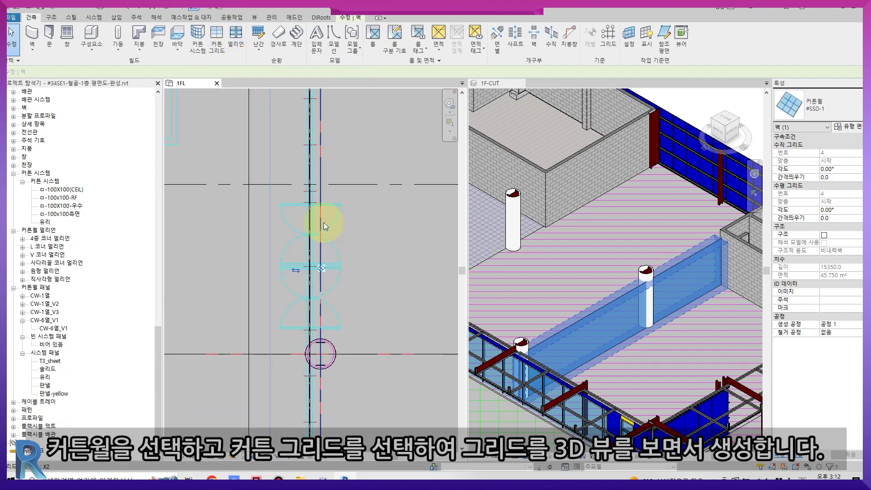
{"action": "scroll", "coordinate": [323, 223], "scroll_direction": "up", "scroll_amount": 5}
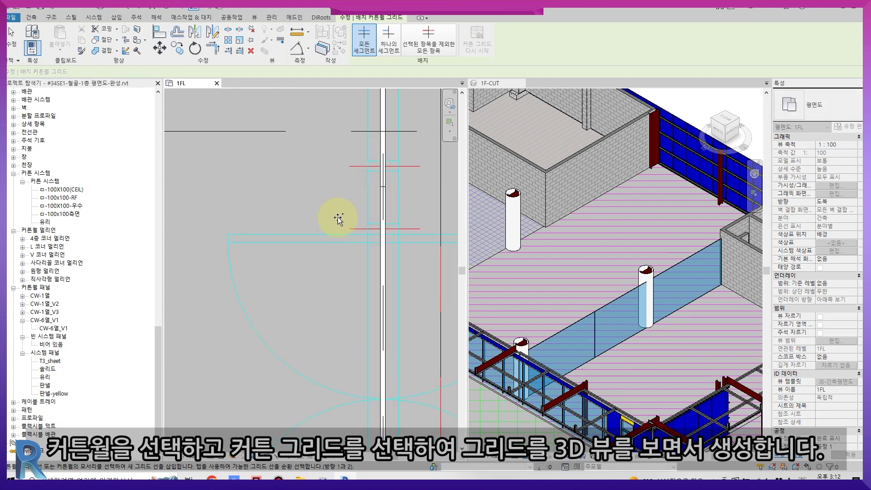
{"action": "key", "text": "Escape"}
{"action": "key", "text": "Escape"}
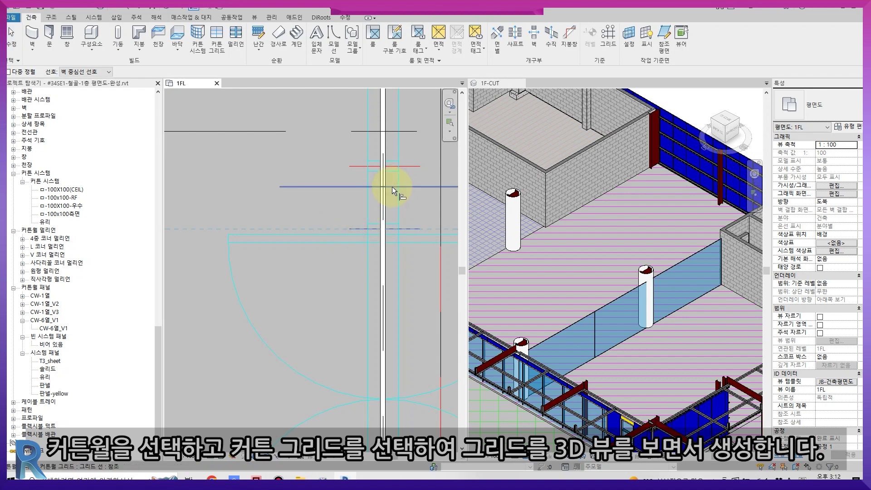
{"action": "left_click", "coordinate": [371, 252]}
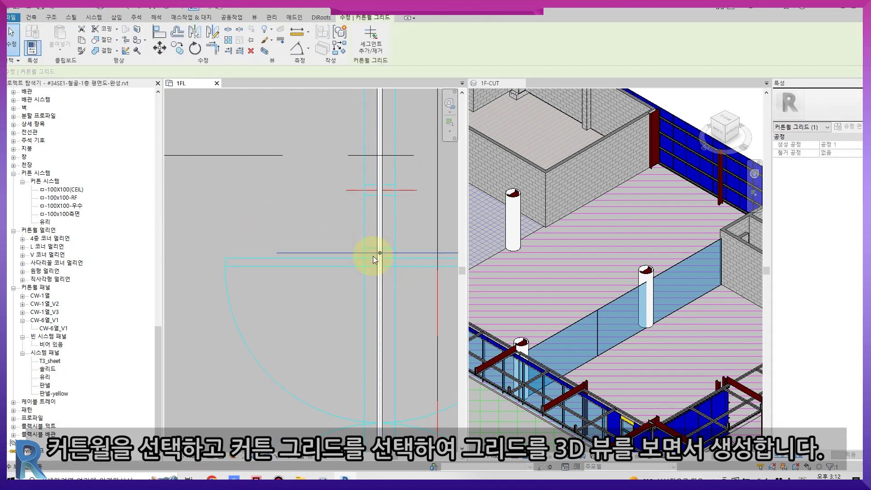
Copy the upper door jamb's curtain grid line to the next CAD mullion line above it
{"action": "key", "text": "c"}
{"action": "key", "text": "o"}
{"action": "scroll", "coordinate": [366, 250], "scroll_direction": "up", "scroll_amount": 2}
{"action": "left_click", "coordinate": [366, 250]}
{"action": "left_click", "coordinate": [365, 149]}
{"action": "key", "text": "Escape"}
{"action": "key", "text": "Escape"}
{"action": "scroll", "coordinate": [309, 200], "scroll_direction": "down", "scroll_amount": 1}
Array the copied curtain grid line up toward the 대기실 column as 5 items at the CAD mullion spacing, and ungroup the array
{"action": "left_click", "coordinate": [374, 167]}
{"action": "scroll", "coordinate": [266, 298], "scroll_direction": "down", "scroll_amount": 2}
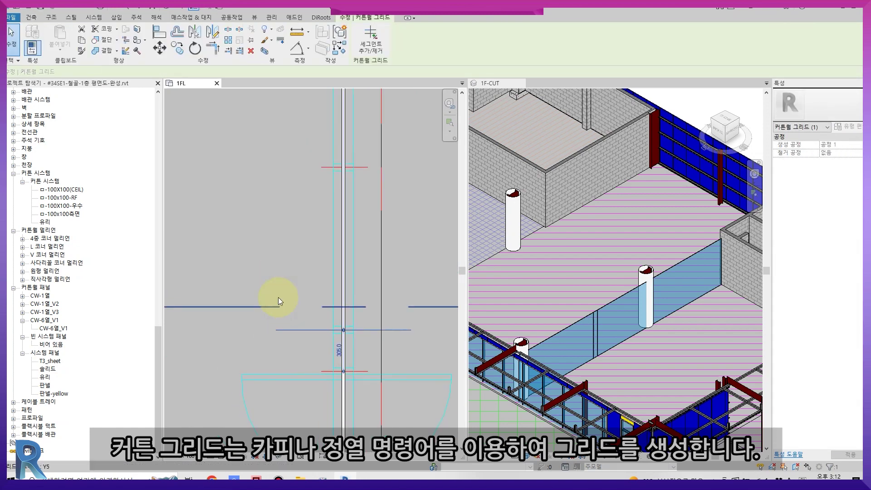
{"action": "key", "text": "a"}
{"action": "key", "text": "r"}
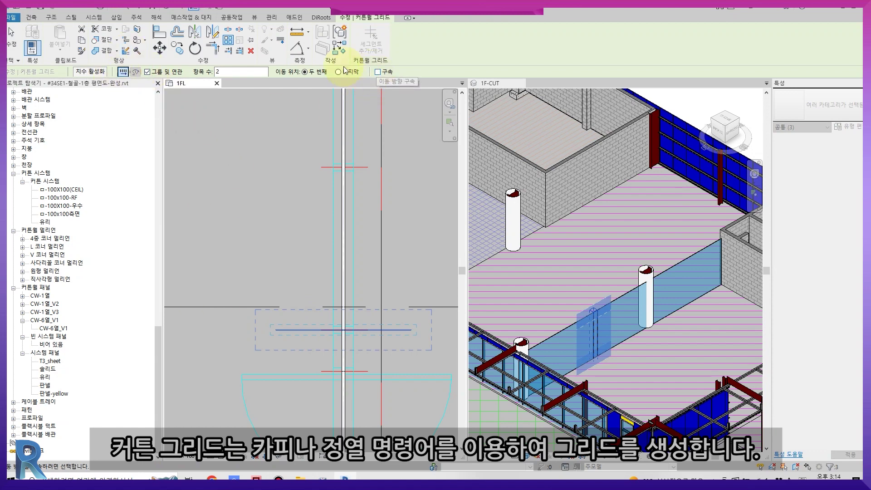
{"action": "left_click", "coordinate": [284, 333]}
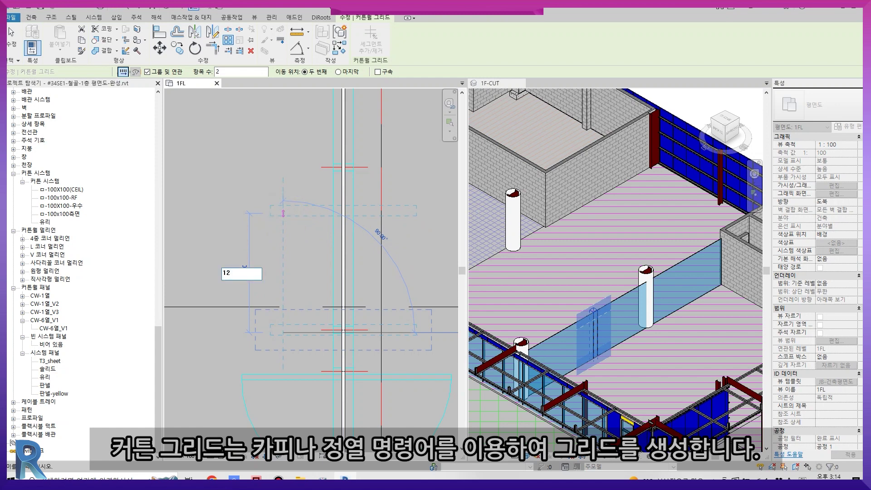
{"action": "key", "text": "Return"}
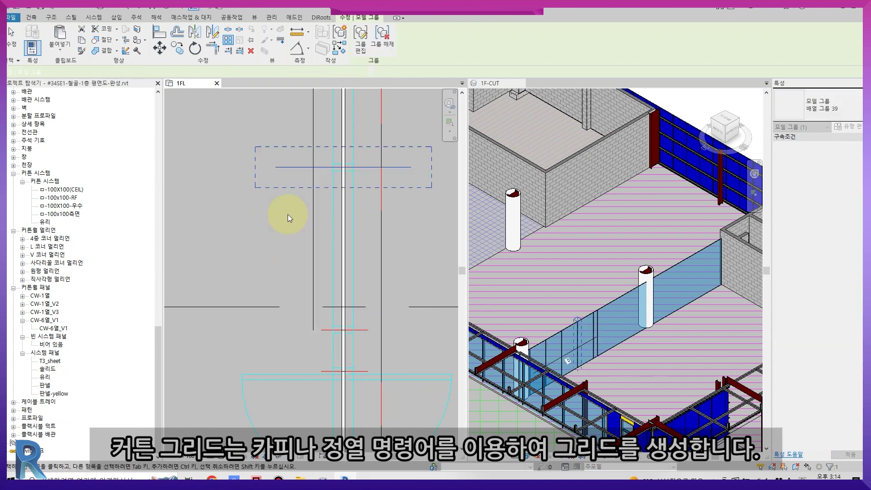
{"action": "scroll", "coordinate": [373, 388], "scroll_direction": "down", "scroll_amount": 4}
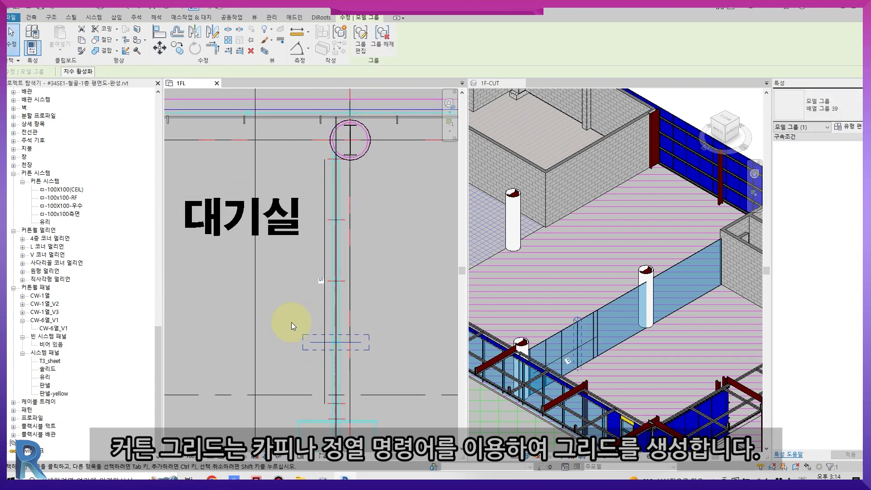
{"action": "left_click", "coordinate": [382, 40]}
{"action": "left_click", "coordinate": [277, 258]}
Copy the curtain grid line at the upper door jamb to the CAD mullion line at the lower door jamb
{"action": "middle_click_drag", "start_coordinate": [305, 376], "coordinate": [313, 59]}
{"action": "middle_click_drag", "start_coordinate": [318, 121], "coordinate": [303, 235]}
{"action": "scroll", "coordinate": [324, 222], "scroll_direction": "up", "scroll_amount": 3}
{"action": "left_click", "coordinate": [349, 207]}
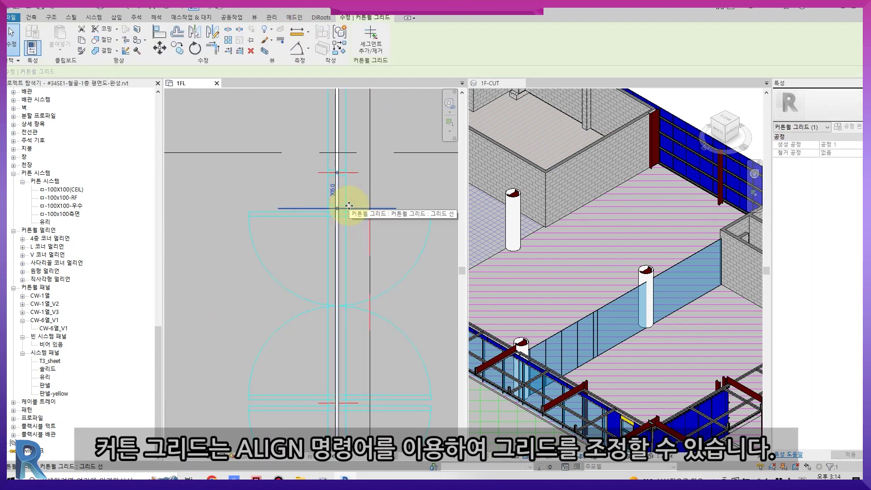
{"action": "key", "text": "a"}
{"action": "key", "text": "l"}
{"action": "scroll", "coordinate": [336, 209], "scroll_direction": "up", "scroll_amount": 3}
{"action": "left_click", "coordinate": [317, 217]}
{"action": "scroll", "coordinate": [325, 259], "scroll_direction": "down", "scroll_amount": 2}
{"action": "middle_click_drag", "start_coordinate": [309, 422], "coordinate": [283, 214]}
{"action": "middle_click_drag", "start_coordinate": [268, 409], "coordinate": [306, 295]}
{"action": "scroll", "coordinate": [323, 350], "scroll_direction": "up", "scroll_amount": 2}
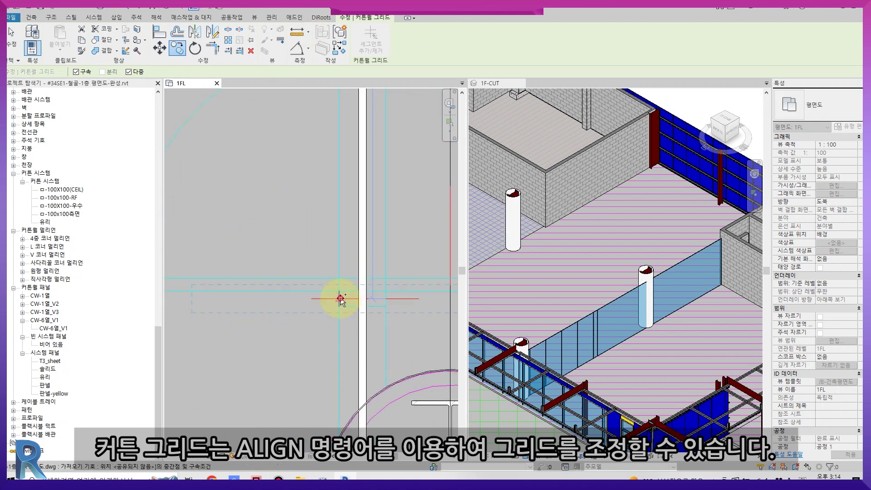
Place another copy of the curtain grid line just below the column beneath the doors
{"action": "scroll", "coordinate": [327, 331], "scroll_direction": "down", "scroll_amount": 2}
{"action": "middle_click_drag", "start_coordinate": [326, 331], "coordinate": [317, 203]}
{"action": "scroll", "coordinate": [323, 319], "scroll_direction": "up", "scroll_amount": 1}
{"action": "scroll", "coordinate": [323, 318], "scroll_direction": "down", "scroll_amount": 1}
{"action": "middle_click_drag", "start_coordinate": [326, 370], "coordinate": [345, 229]}
{"action": "key", "text": "Escape"}
{"action": "middle_click_drag", "start_coordinate": [344, 177], "coordinate": [317, 257]}
{"action": "key", "text": "Escape"}
Align the copied curtain grid line below the column with its CAD mullion line
{"action": "scroll", "coordinate": [319, 243], "scroll_direction": "up", "scroll_amount": 2}
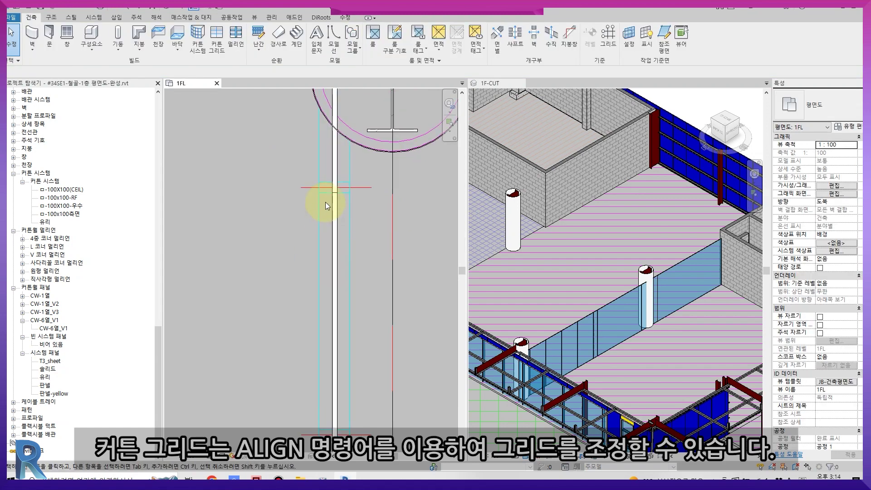
{"action": "scroll", "coordinate": [328, 199], "scroll_direction": "up", "scroll_amount": 1}
{"action": "key", "text": "a"}
{"action": "key", "text": "l"}
{"action": "scroll", "coordinate": [314, 221], "scroll_direction": "down", "scroll_amount": 3}
{"action": "key", "text": "Escape"}
{"action": "middle_click_drag", "start_coordinate": [334, 215], "coordinate": [339, 330]}
{"action": "scroll", "coordinate": [339, 199], "scroll_direction": "up", "scroll_amount": 1}
{"action": "left_click", "coordinate": [335, 203]}
{"action": "scroll", "coordinate": [328, 200], "scroll_direction": "up", "scroll_amount": 2}
{"action": "scroll", "coordinate": [323, 204], "scroll_direction": "up", "scroll_amount": 2}
{"action": "scroll", "coordinate": [320, 211], "scroll_direction": "up", "scroll_amount": 1}
{"action": "key", "text": "Escape"}
Array the curtain grid line below the column down to the block wall as 5 items at the CAD mullion spacing, and ungroup it
{"action": "scroll", "coordinate": [321, 227], "scroll_direction": "down", "scroll_amount": 5}
{"action": "middle_click_drag", "start_coordinate": [338, 379], "coordinate": [339, 322]}
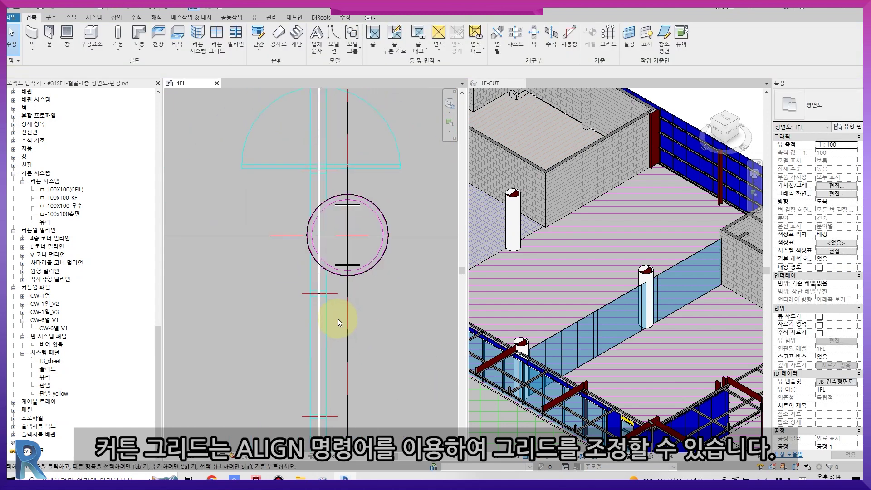
{"action": "left_click", "coordinate": [331, 294]}
{"action": "key", "text": "a"}
{"action": "key", "text": "r"}
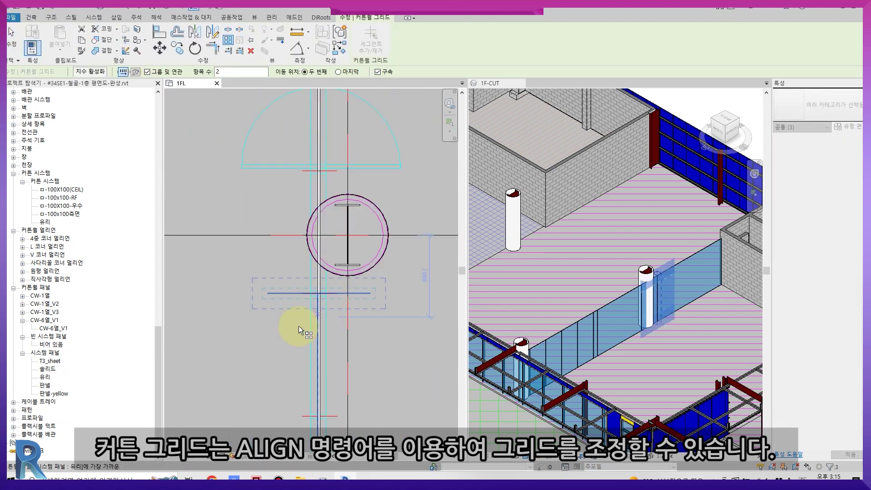
{"action": "left_click", "coordinate": [234, 286]}
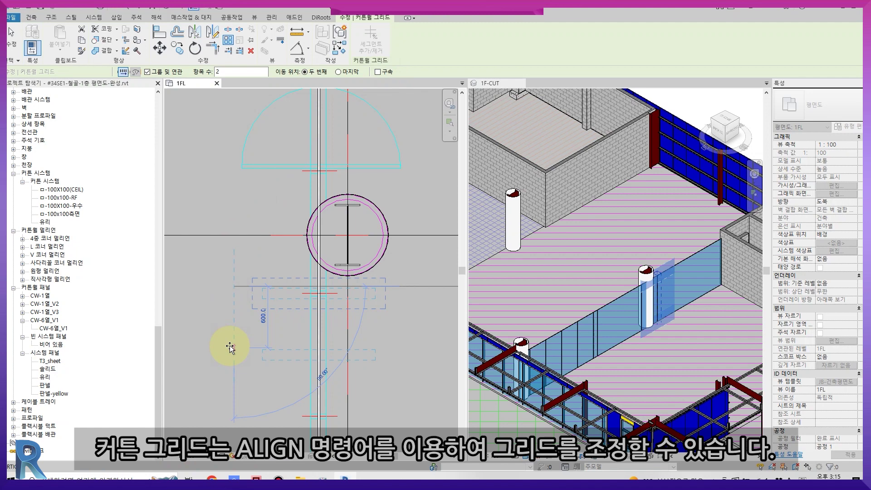
{"action": "type", "text": "12"}
{"action": "key", "text": "Return"}
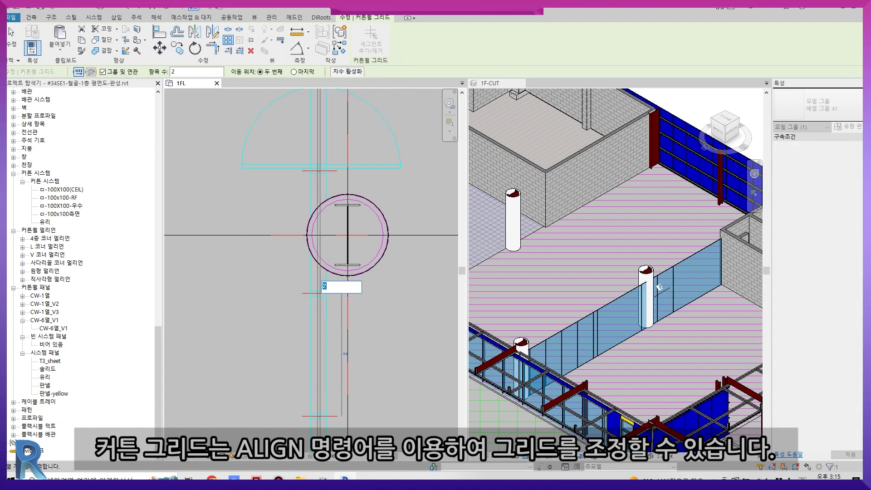
{"action": "key", "text": "Return"}
{"action": "scroll", "coordinate": [230, 346], "scroll_direction": "down", "scroll_amount": 3}
{"action": "scroll", "coordinate": [334, 318], "scroll_direction": "down", "scroll_amount": 2}
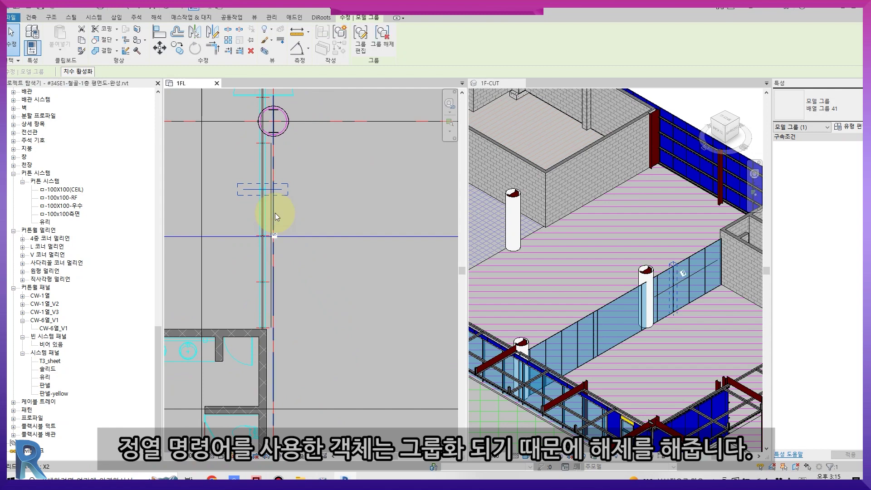
{"action": "left_click", "coordinate": [383, 36]}
{"action": "left_click", "coordinate": [315, 278]}
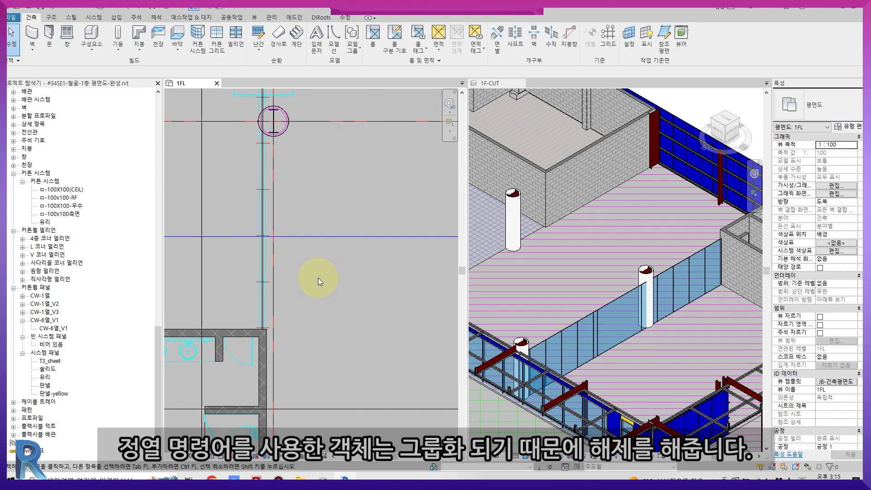
Copy the curtain grid line at the lower door jamb to the CAD mullion line between the two double doors
{"action": "middle_click_drag", "start_coordinate": [328, 240], "coordinate": [341, 386]}
{"action": "scroll", "coordinate": [298, 211], "scroll_direction": "up", "scroll_amount": 4}
{"action": "middle_click_drag", "start_coordinate": [319, 157], "coordinate": [325, 162]}
{"action": "scroll", "coordinate": [319, 290], "scroll_direction": "up", "scroll_amount": 3}
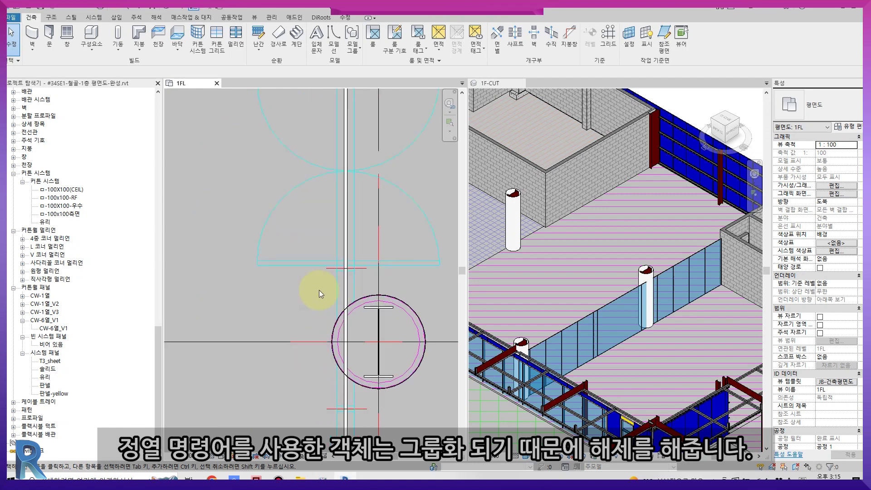
{"action": "left_click", "coordinate": [360, 264]}
{"action": "key", "text": "c"}
{"action": "key", "text": "o"}
{"action": "scroll", "coordinate": [352, 268], "scroll_direction": "up", "scroll_amount": 5}
{"action": "left_click", "coordinate": [307, 235]}
{"action": "scroll", "coordinate": [320, 318], "scroll_direction": "down", "scroll_amount": 5}
{"action": "middle_click_drag", "start_coordinate": [318, 260], "coordinate": [345, 399]}
{"action": "scroll", "coordinate": [325, 143], "scroll_direction": "up", "scroll_amount": 4}
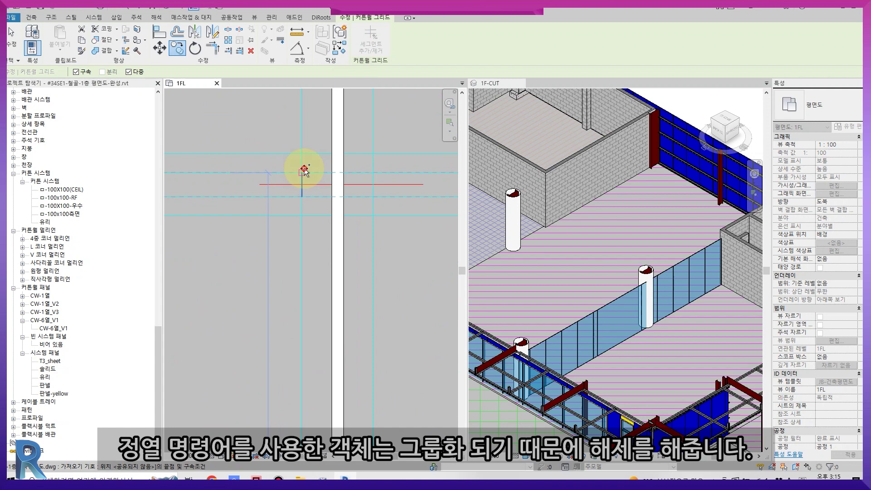
{"action": "left_click", "coordinate": [302, 171]}
{"action": "key", "text": "Escape"}
{"action": "key", "text": "Escape"}
{"action": "scroll", "coordinate": [629, 296], "scroll_direction": "up", "scroll_amount": 3}
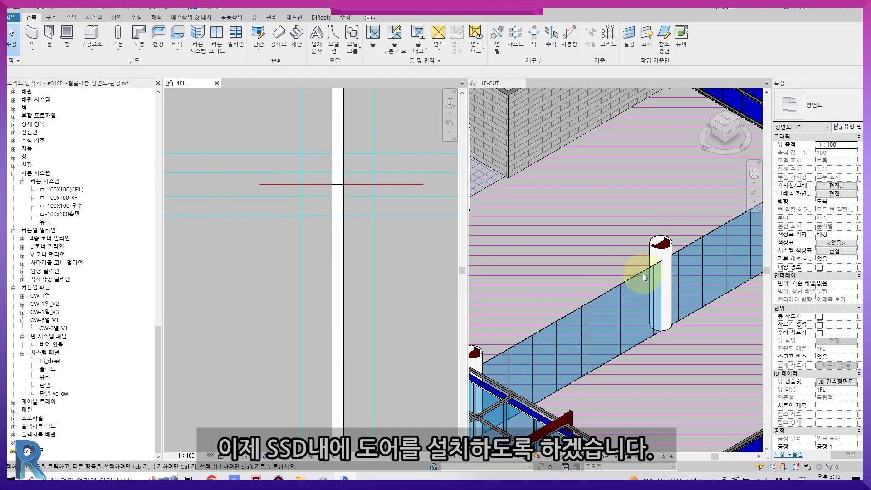
Load the JB-SSD-DOUBLE-DR-V1 family into the project and replace the upper door-opening panel of the #SSD-1 curtain wall with SSD-양개도어-TYP1
{"action": "scroll", "coordinate": [643, 273], "scroll_direction": "up", "scroll_amount": 2}
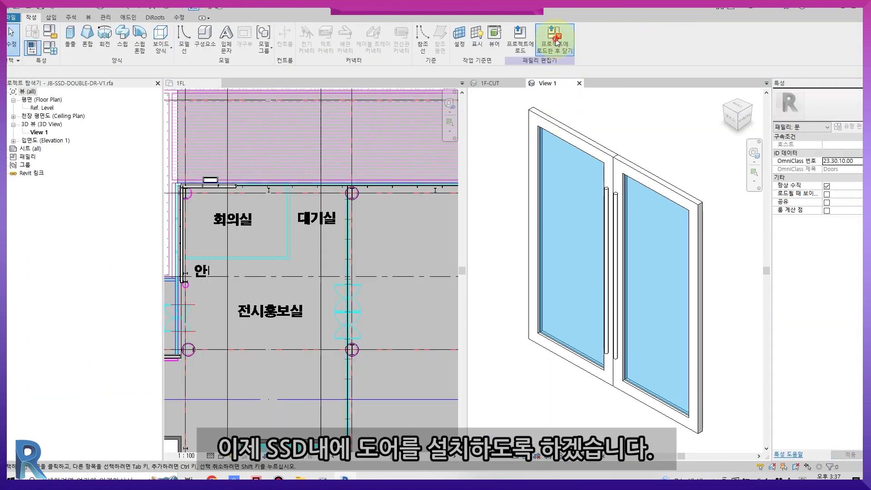
{"action": "left_click", "coordinate": [555, 49]}
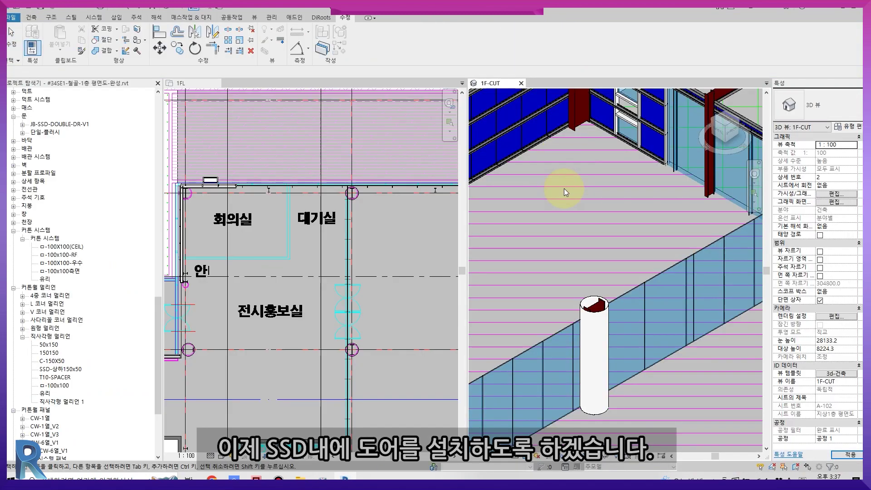
{"action": "key", "text": "Tab"}
{"action": "left_click", "coordinate": [660, 275]}
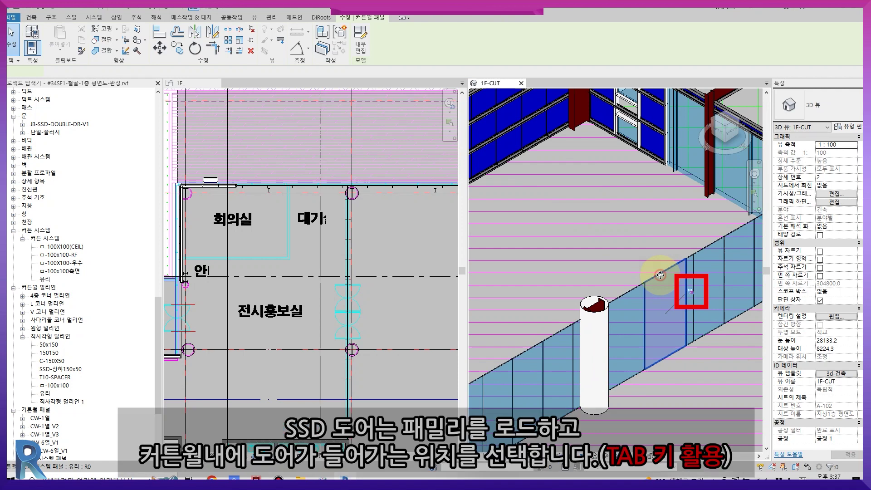
{"action": "left_click", "coordinate": [816, 127]}
{"action": "scroll", "coordinate": [796, 162], "scroll_direction": "down", "scroll_amount": 1}
{"action": "scroll", "coordinate": [796, 162], "scroll_direction": "up", "scroll_amount": 3}
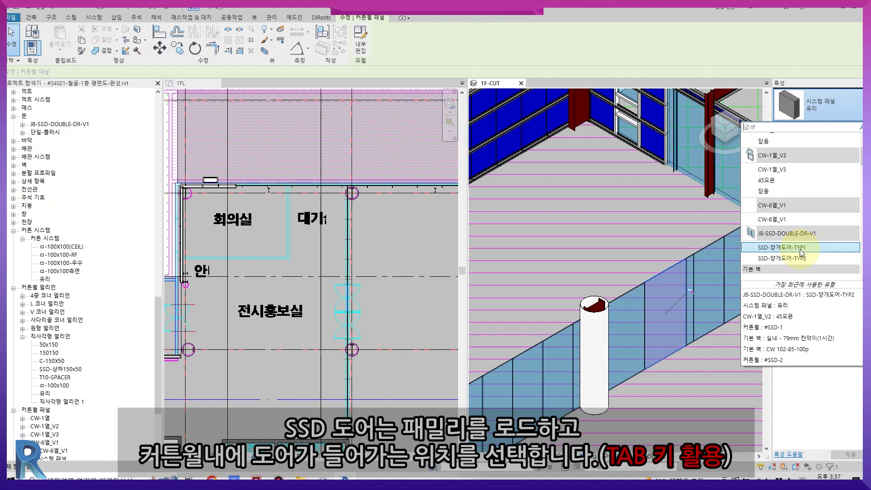
{"action": "left_click", "coordinate": [797, 250]}
Change the double door just inserted in the curtain wall to the SSD-양개도어-TYP2 type
{"action": "left_click", "coordinate": [816, 105]}
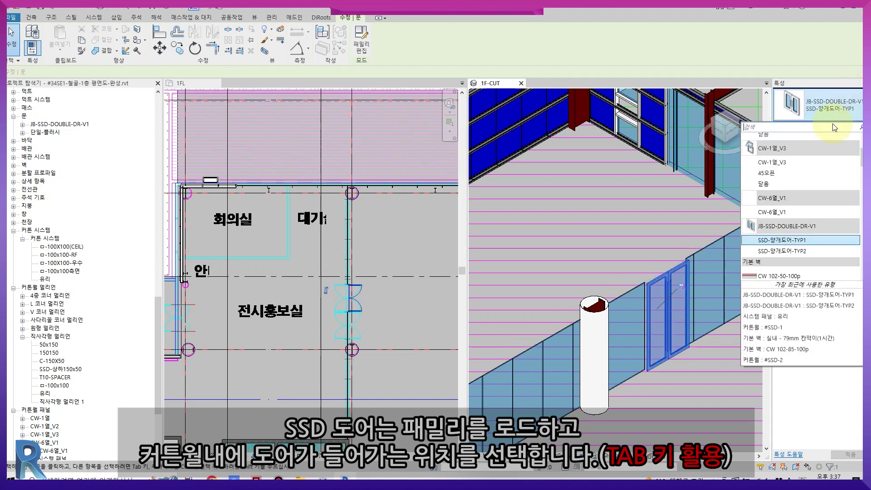
{"action": "left_click", "coordinate": [815, 252]}
{"action": "key", "text": "Escape"}
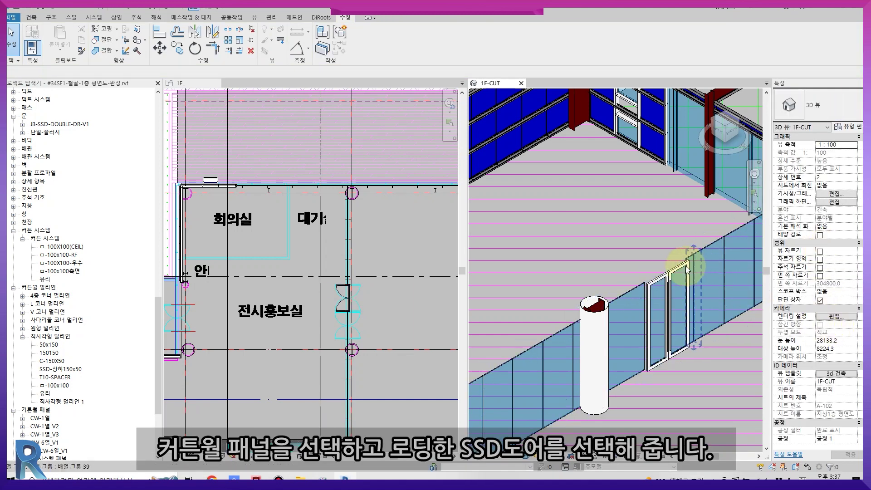
{"action": "key", "text": "Escape"}
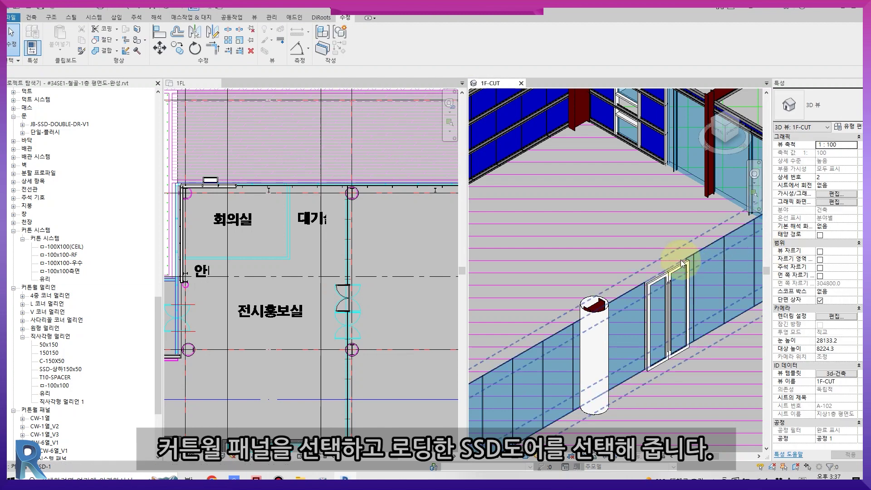
Set the Door 위치 and # Door위치 values of the inserted double door to 0
{"action": "scroll", "coordinate": [676, 268], "scroll_direction": "up", "scroll_amount": 1}
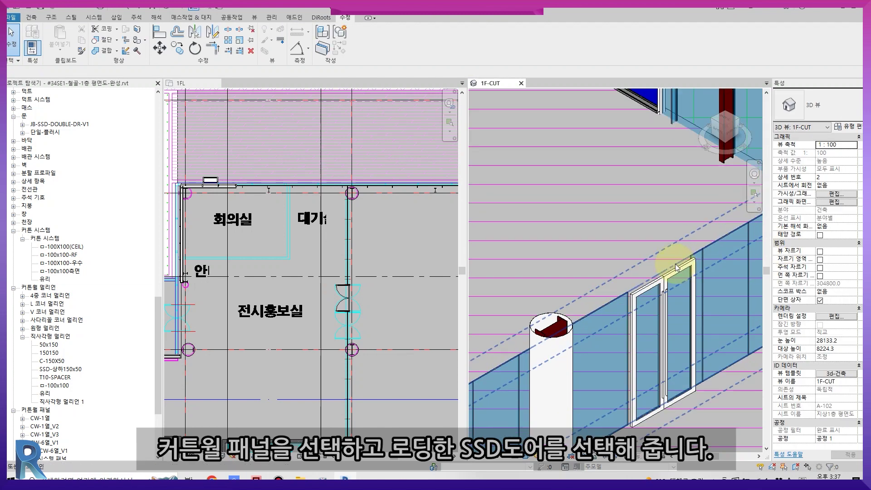
{"action": "left_click", "coordinate": [675, 271]}
{"action": "left_click", "coordinate": [844, 186]}
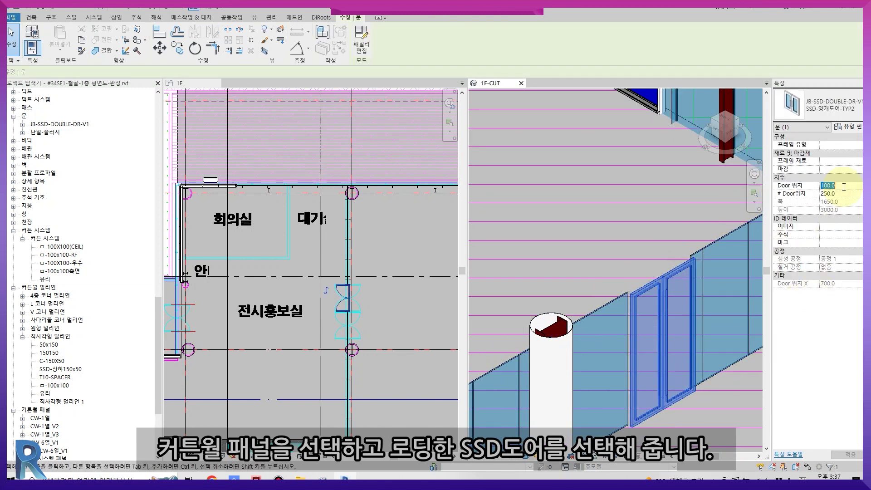
{"action": "left_click", "coordinate": [843, 194]}
{"action": "type", "text": "0"}
{"action": "left_click", "coordinate": [849, 455]}
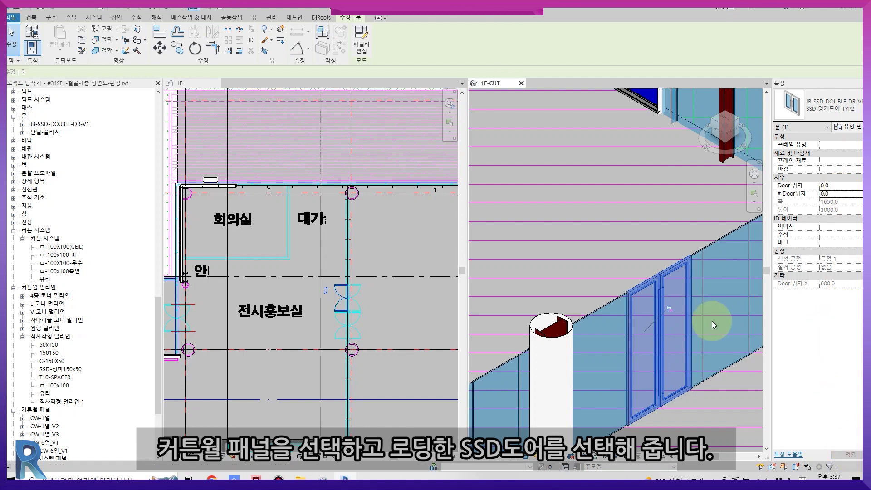
{"action": "key", "text": "Escape"}
Replace the glass panel between the column and the first double door with the SSD-양개도어-TYP2 door
{"action": "middle_click_drag", "start_coordinate": [623, 299], "coordinate": [646, 271]}
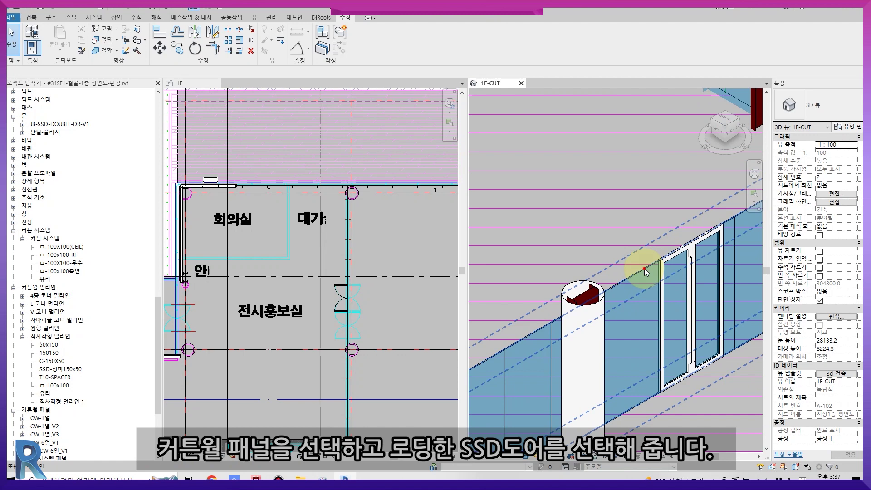
{"action": "left_click", "coordinate": [644, 268]}
{"action": "key", "text": "Escape"}
{"action": "key", "text": "Tab"}
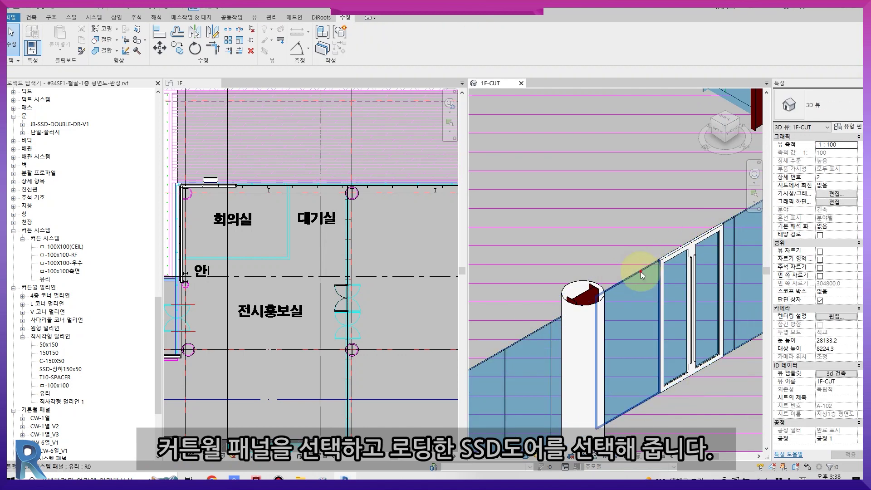
{"action": "left_click", "coordinate": [644, 272]}
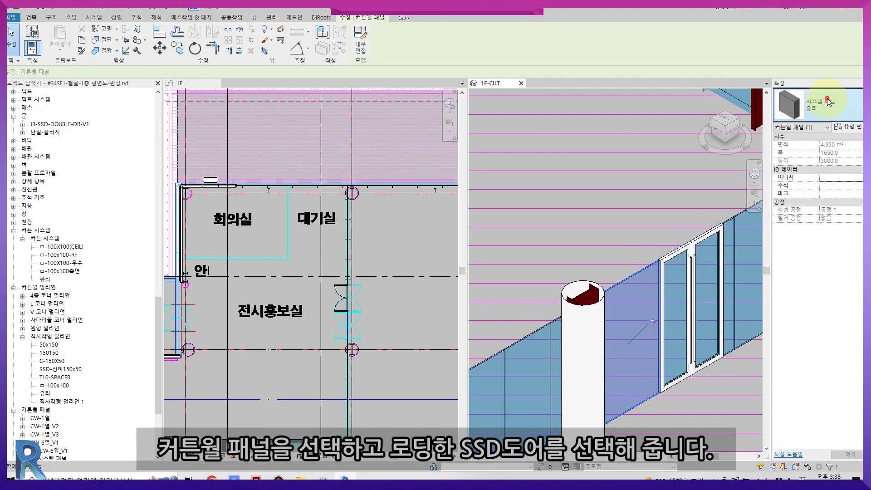
{"action": "left_click", "coordinate": [801, 127]}
{"action": "scroll", "coordinate": [802, 195], "scroll_direction": "down", "scroll_amount": 5}
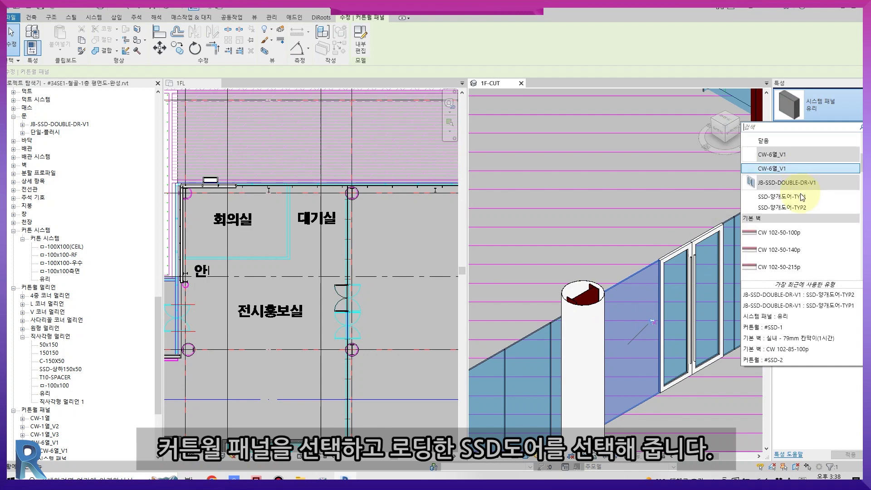
{"action": "left_click", "coordinate": [811, 207]}
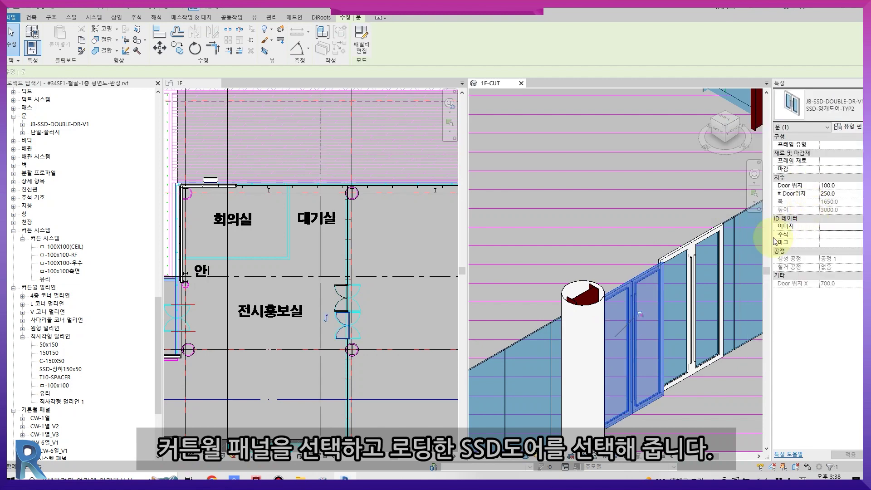
Match the Door 위치 and # Door위치 values of the door beside the column to those of the first double door
{"action": "left_click", "coordinate": [842, 197]}
{"action": "left_click", "coordinate": [850, 454]}
{"action": "key", "text": "Escape"}
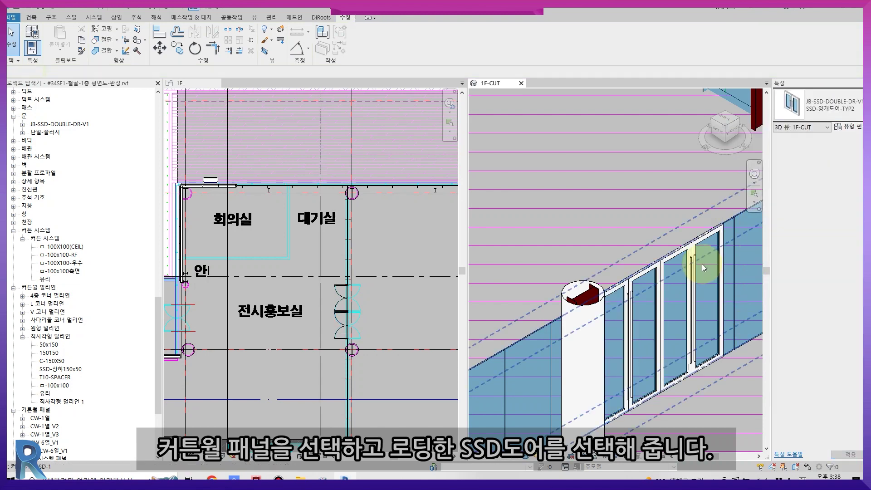
Set both horizontal border mullions of the #SSD-1 curtain wall type to 직사각형 멀리언 : SSD-상하150x50
{"action": "scroll", "coordinate": [590, 311], "scroll_direction": "down", "scroll_amount": 3}
{"action": "scroll", "coordinate": [608, 333], "scroll_direction": "up", "scroll_amount": 2}
{"action": "left_click", "coordinate": [680, 277]}
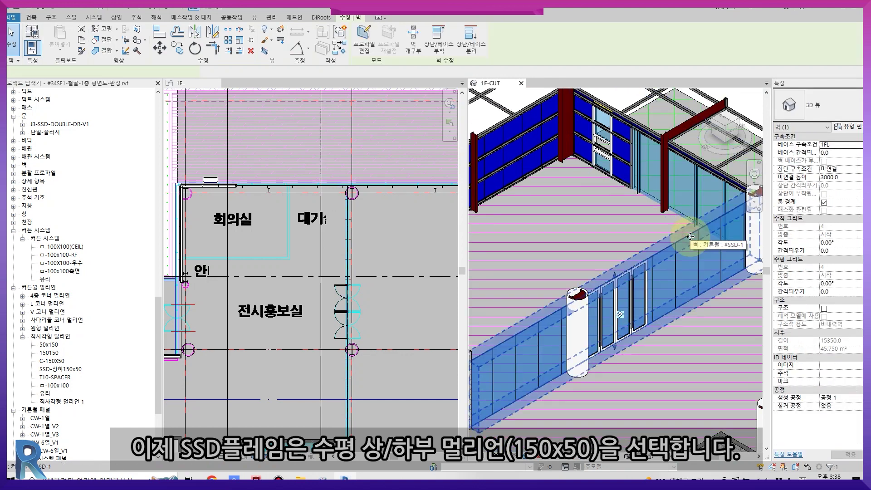
{"action": "left_click", "coordinate": [847, 127]}
{"action": "left_click", "coordinate": [260, 311]}
{"action": "left_click", "coordinate": [318, 311]}
{"action": "scroll", "coordinate": [299, 339], "scroll_direction": "down", "scroll_amount": 3}
{"action": "left_click", "coordinate": [305, 326]}
{"action": "left_click", "coordinate": [318, 303]}
{"action": "scroll", "coordinate": [300, 325], "scroll_direction": "down", "scroll_amount": 3}
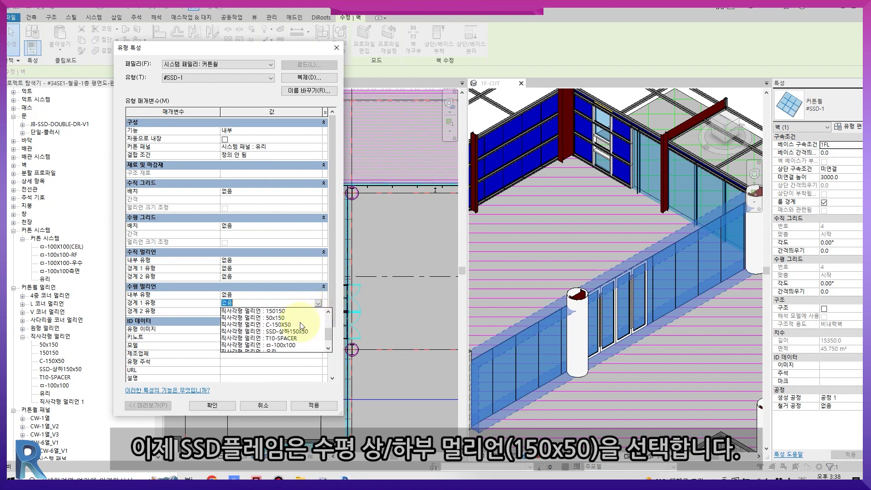
{"action": "left_click", "coordinate": [300, 332]}
{"action": "left_click", "coordinate": [317, 407]}
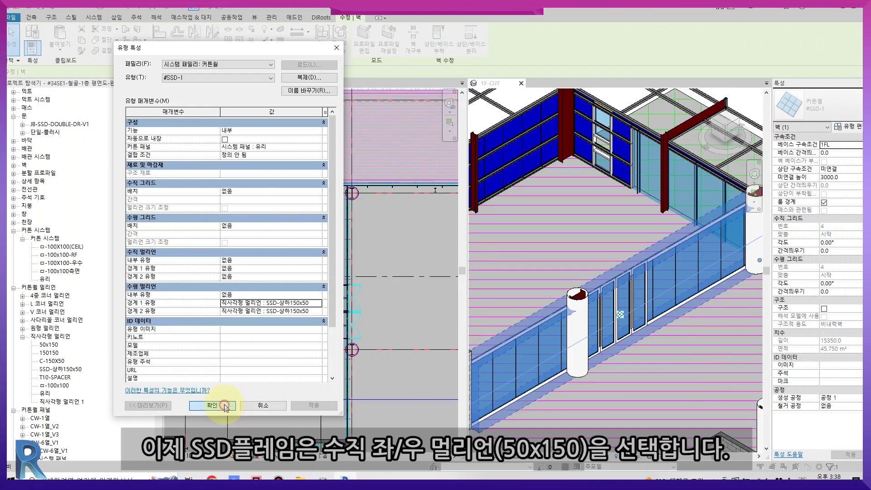
{"action": "key", "text": "Escape"}
Set the interior vertical mullion of the #SSD-1 curtain wall type to 직사각형 멀리언 : 50x150
{"action": "scroll", "coordinate": [567, 354], "scroll_direction": "down", "scroll_amount": 5}
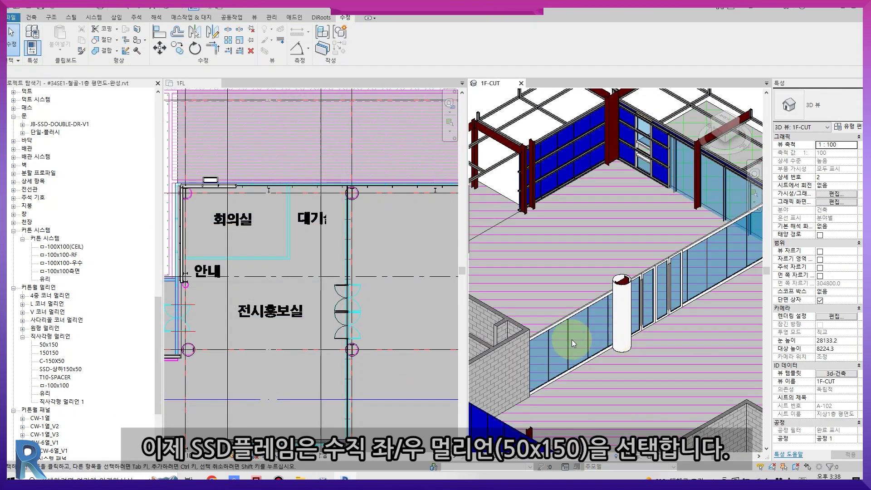
{"action": "scroll", "coordinate": [326, 405], "scroll_direction": "up", "scroll_amount": 5}
{"action": "middle_click_drag", "start_coordinate": [338, 410], "coordinate": [322, 290]}
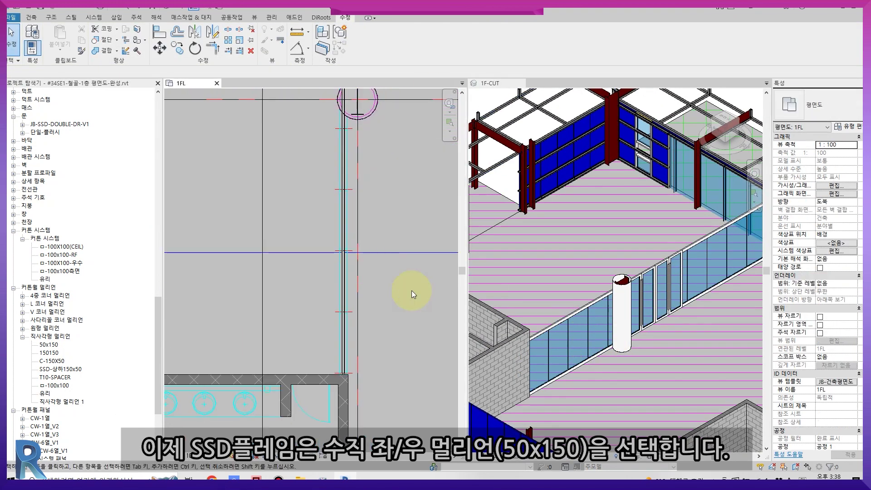
{"action": "scroll", "coordinate": [670, 265], "scroll_direction": "up", "scroll_amount": 1}
{"action": "left_click", "coordinate": [668, 271]}
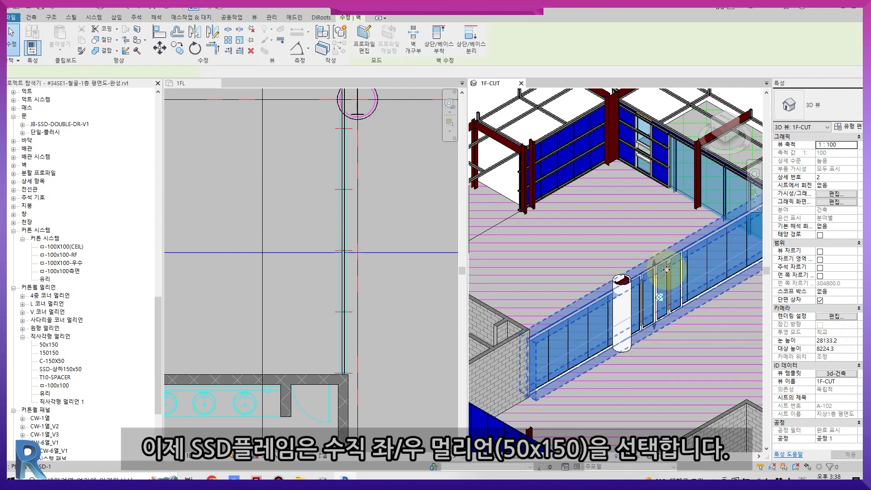
{"action": "left_click", "coordinate": [852, 126]}
{"action": "left_click", "coordinate": [240, 261]}
{"action": "left_click", "coordinate": [296, 261]}
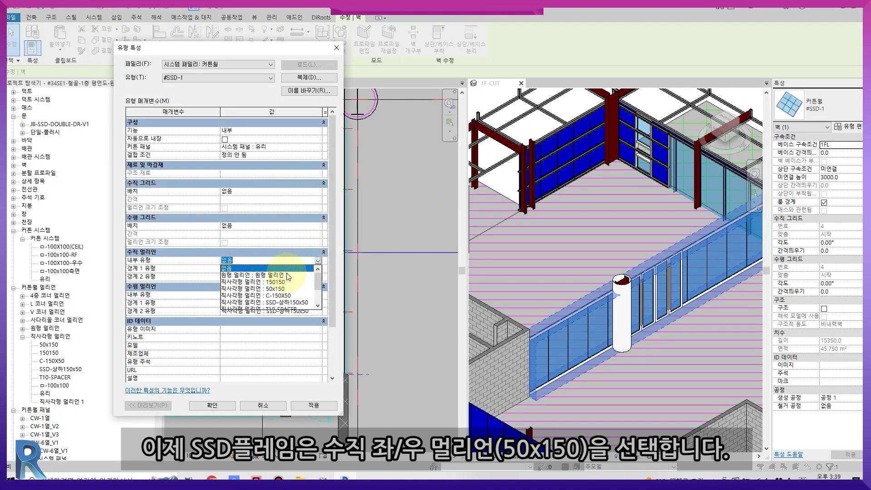
{"action": "left_click", "coordinate": [276, 289]}
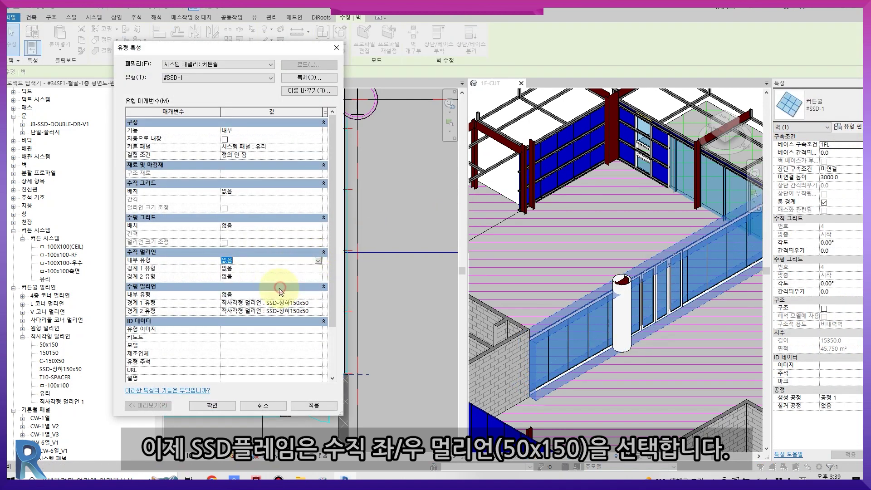
{"action": "left_click", "coordinate": [231, 406]}
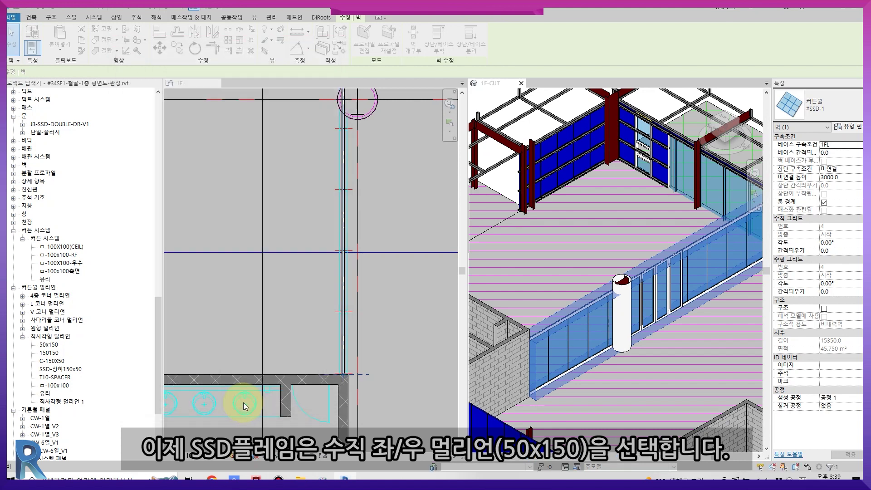
{"action": "scroll", "coordinate": [659, 224], "scroll_direction": "up", "scroll_amount": 5}
{"action": "key", "text": "Escape"}
Start an architectural wall in the 1FL plan and duplicate the 커튼월 type as #SSD-2
{"action": "scroll", "coordinate": [654, 236], "scroll_direction": "down", "scroll_amount": 3}
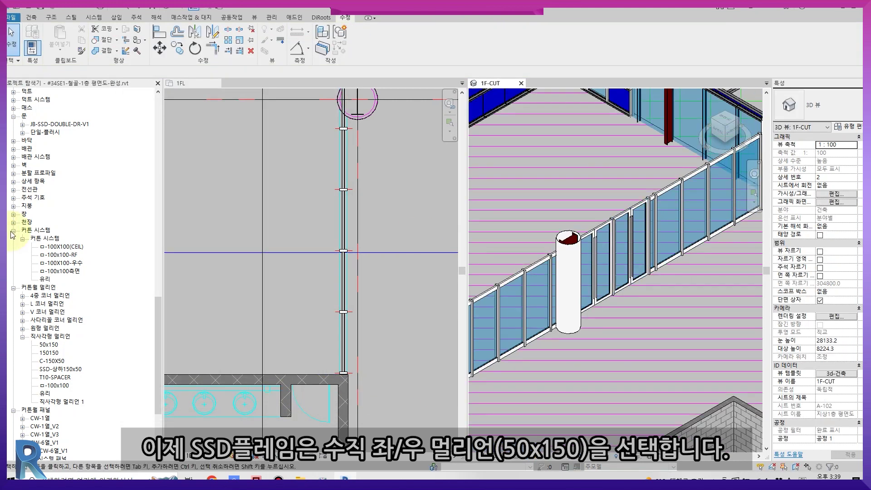
{"action": "left_click", "coordinate": [252, 181]}
{"action": "scroll", "coordinate": [253, 181], "scroll_direction": "down", "scroll_amount": 4}
{"action": "middle_click_drag", "start_coordinate": [272, 195], "coordinate": [520, 356]}
{"action": "middle_click_drag", "start_coordinate": [388, 234], "coordinate": [355, 340]}
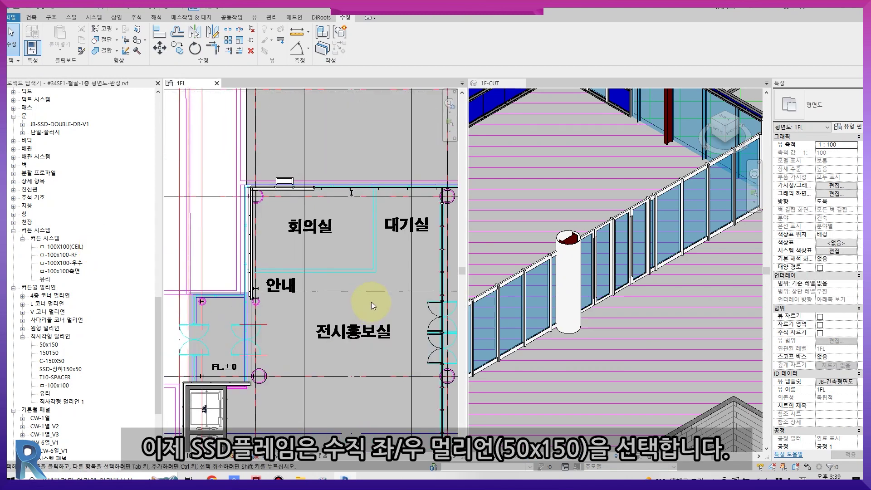
{"action": "scroll", "coordinate": [377, 279], "scroll_direction": "up", "scroll_amount": 1}
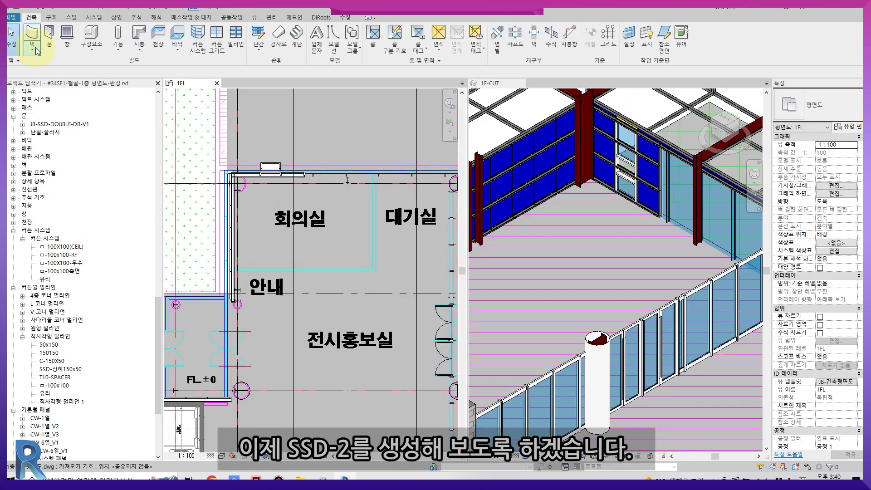
{"action": "left_click", "coordinate": [35, 50]}
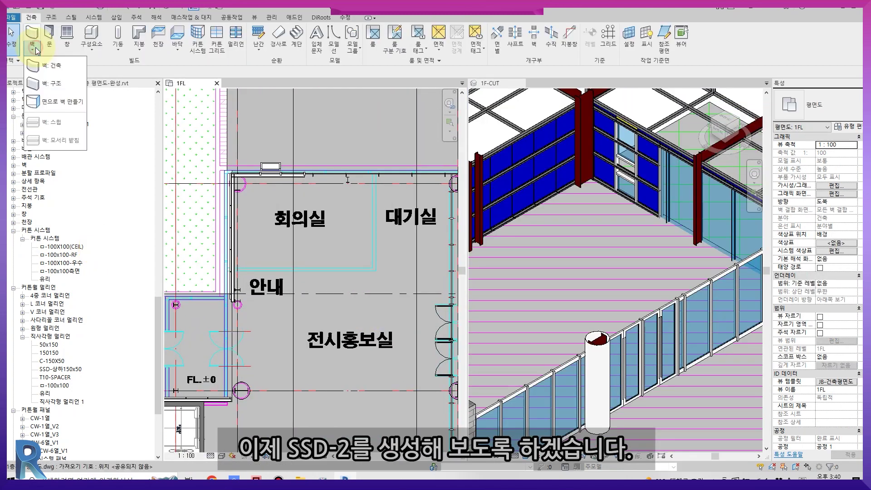
{"action": "left_click", "coordinate": [50, 68]}
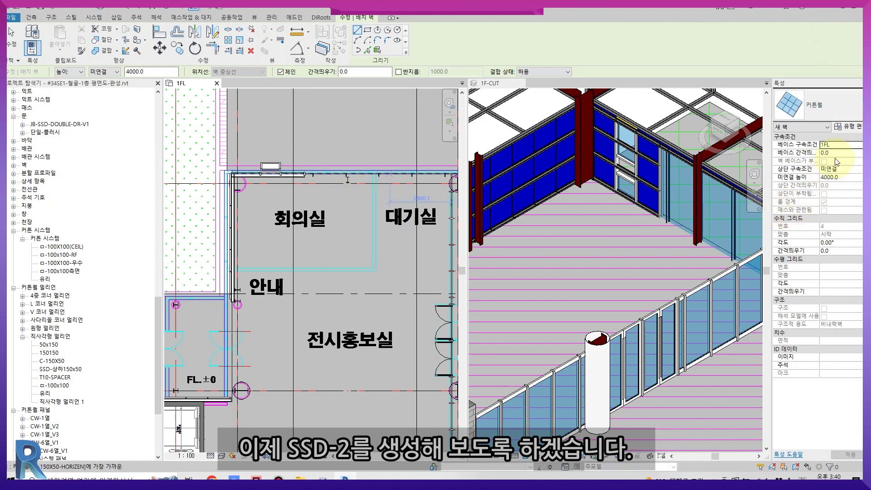
{"action": "left_click", "coordinate": [849, 127]}
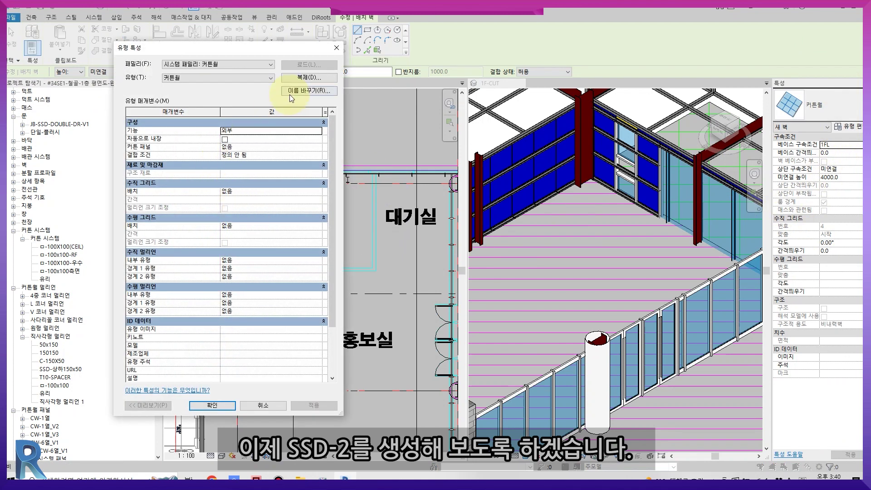
{"action": "left_click", "coordinate": [292, 93]}
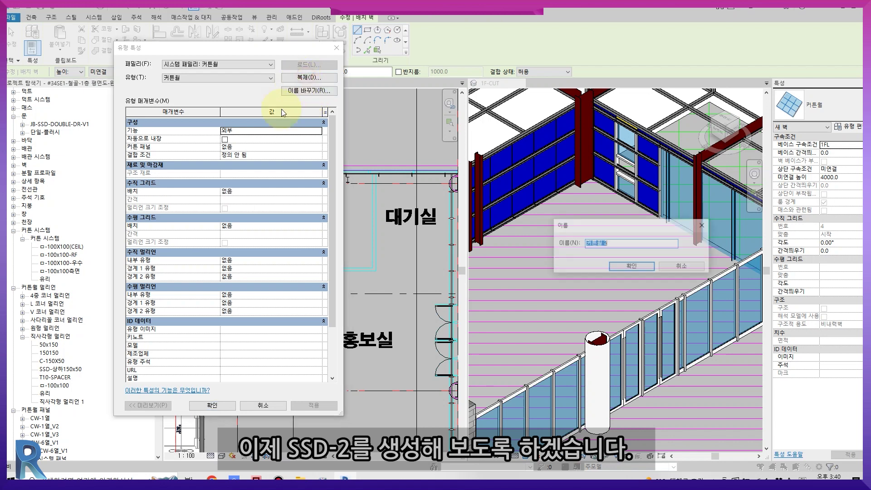
{"action": "type", "text": "#SSD-2"}
{"action": "key", "text": "Return"}
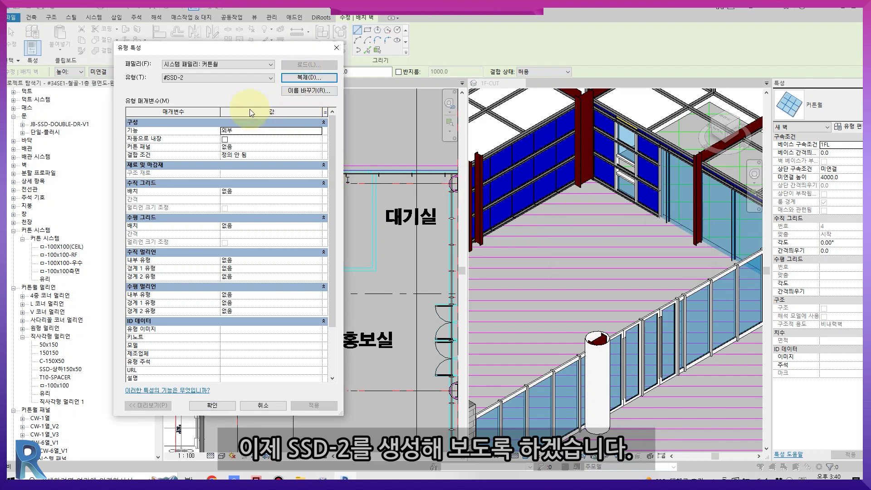
Set the #SSD-2 type's function to 내부 and its curtain panel to 시스템 패널 : 유리
{"action": "left_click", "coordinate": [270, 146]}
{"action": "left_click", "coordinate": [318, 131]}
{"action": "left_click", "coordinate": [237, 137]}
{"action": "left_click", "coordinate": [303, 147]}
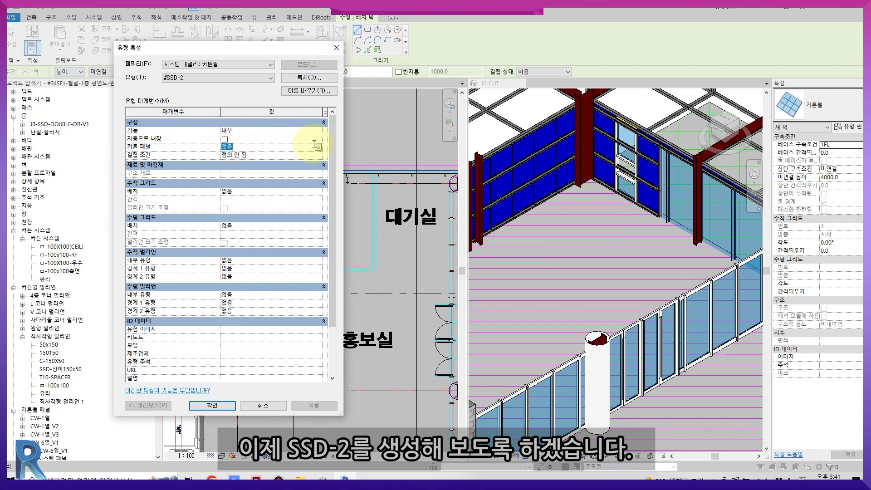
{"action": "left_click", "coordinate": [318, 147]}
{"action": "scroll", "coordinate": [286, 160], "scroll_direction": "down", "scroll_amount": 5}
{"action": "scroll", "coordinate": [284, 164], "scroll_direction": "down", "scroll_amount": 3}
{"action": "left_click", "coordinate": [261, 161]}
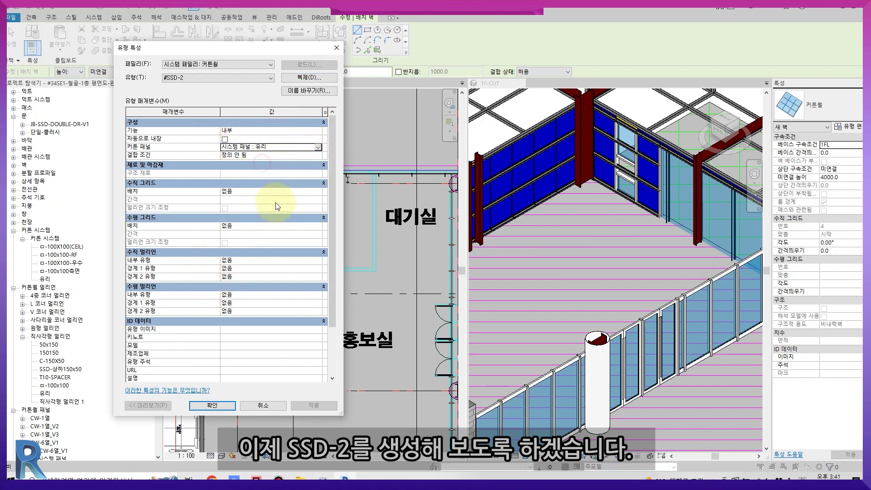
Accept the #SSD-2 type and create 3000 mm high curtain walls from the two CAD lines bounding 회의실
{"action": "left_click", "coordinate": [216, 405]}
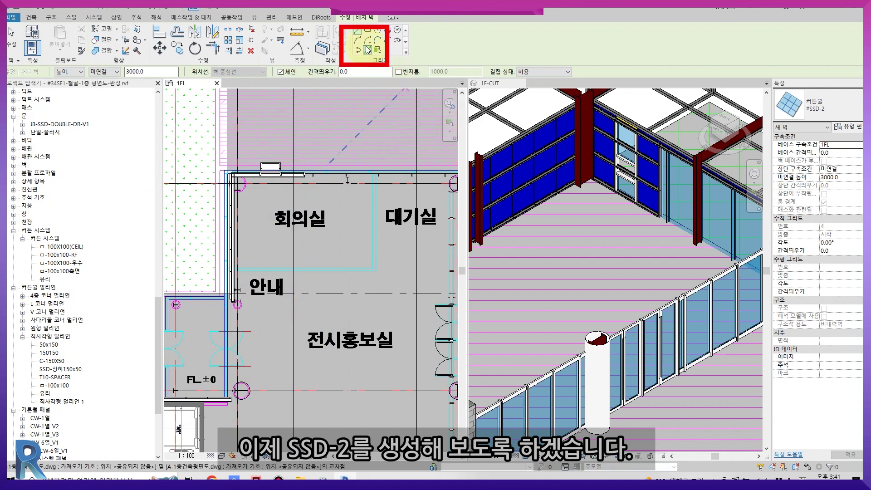
{"action": "left_click", "coordinate": [367, 49]}
{"action": "scroll", "coordinate": [349, 271], "scroll_direction": "up", "scroll_amount": 3}
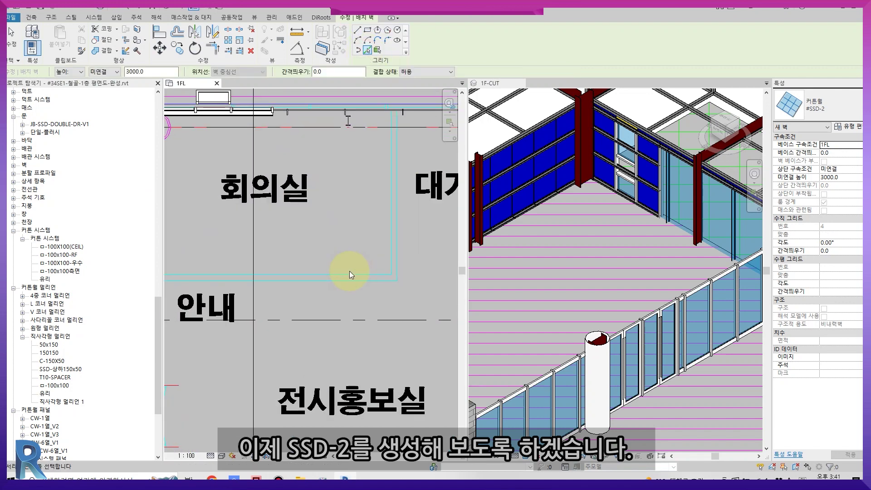
{"action": "left_click", "coordinate": [349, 280]}
{"action": "left_click", "coordinate": [402, 245]}
{"action": "key", "text": "Escape"}
{"action": "key", "text": "Escape"}
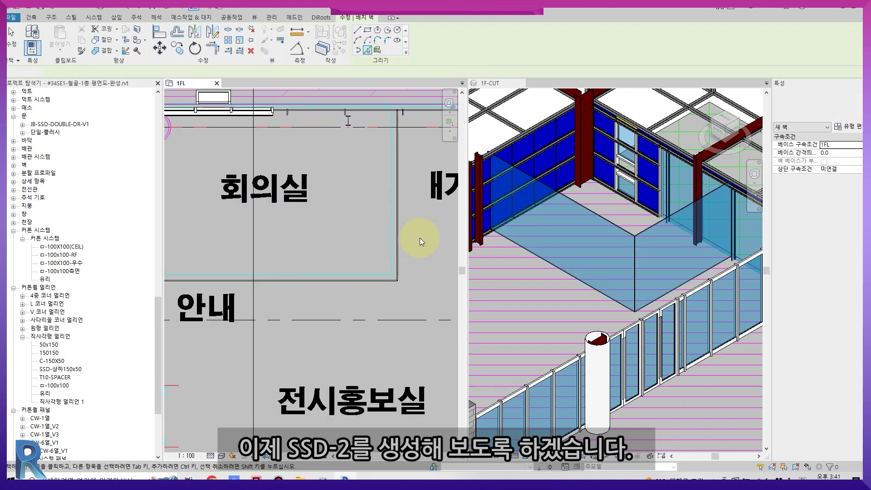
Duplicate the type of the curtain wall between 회의실 and 대기실 as #SSD-3
{"action": "left_click", "coordinate": [849, 127]}
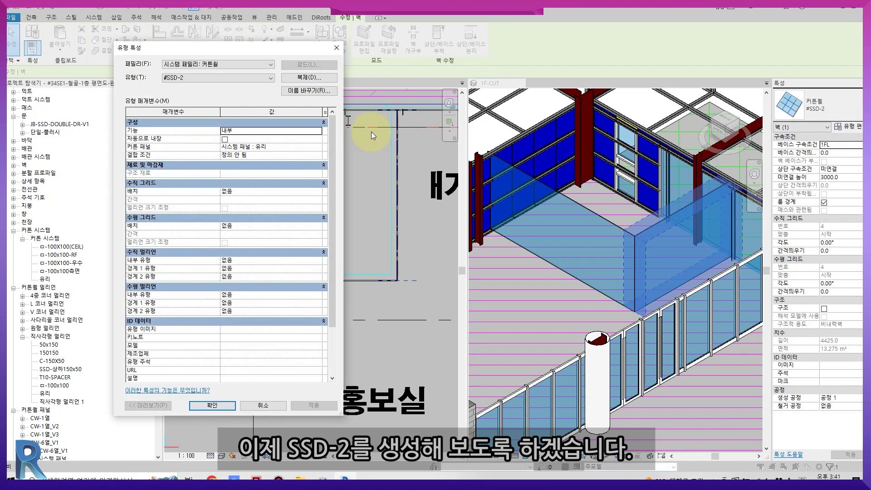
{"action": "left_click", "coordinate": [289, 82]}
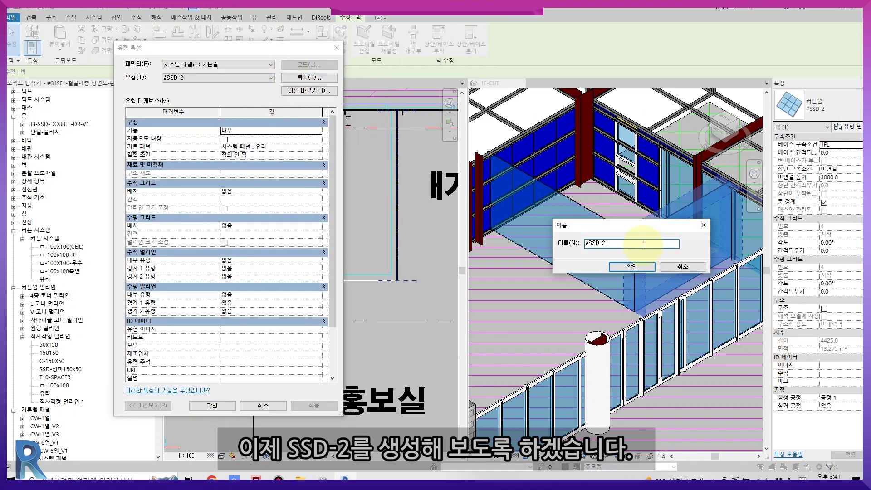
{"action": "left_click", "coordinate": [623, 268]}
{"action": "left_click", "coordinate": [198, 406]}
{"action": "left_click", "coordinate": [288, 216]}
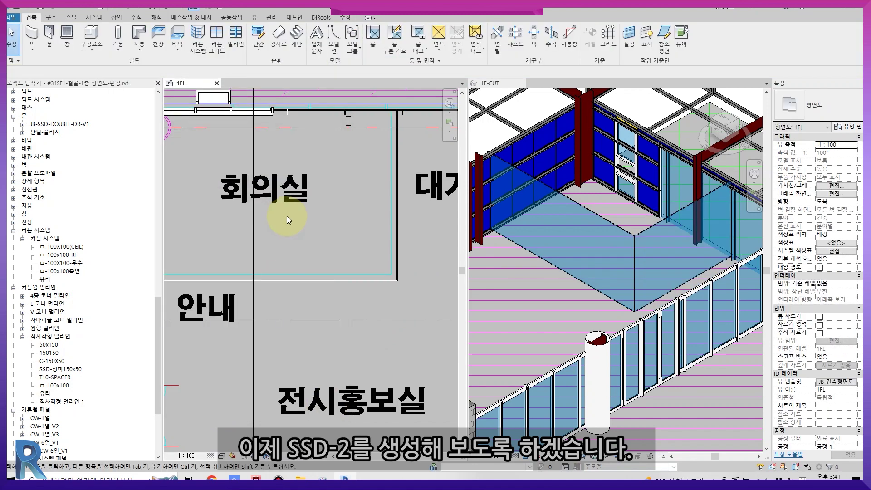
Move the two 회의실 curtain walls so they sit centred between the CAD wall lines
{"action": "left_click", "coordinate": [396, 187]}
{"action": "left_click", "coordinate": [301, 285]}
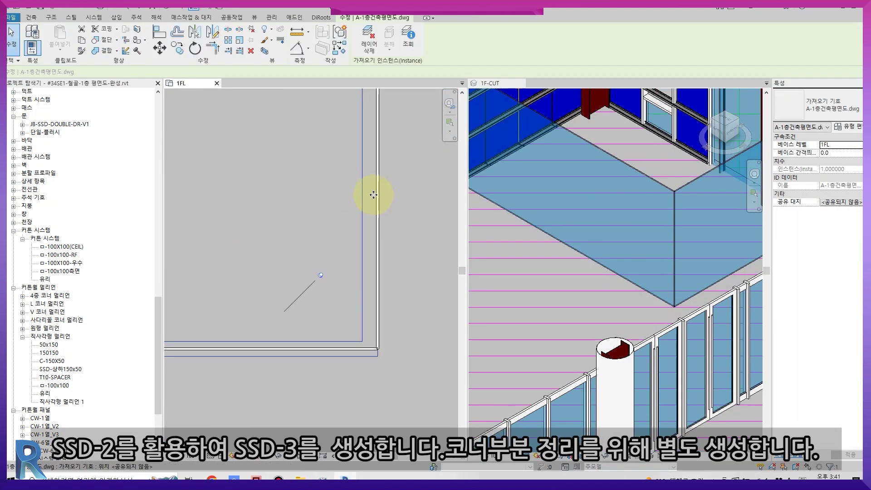
{"action": "key", "text": "m"}
{"action": "key", "text": "v"}
{"action": "left_click", "coordinate": [377, 197]}
{"action": "left_click", "coordinate": [370, 227]}
{"action": "key", "text": "Escape"}
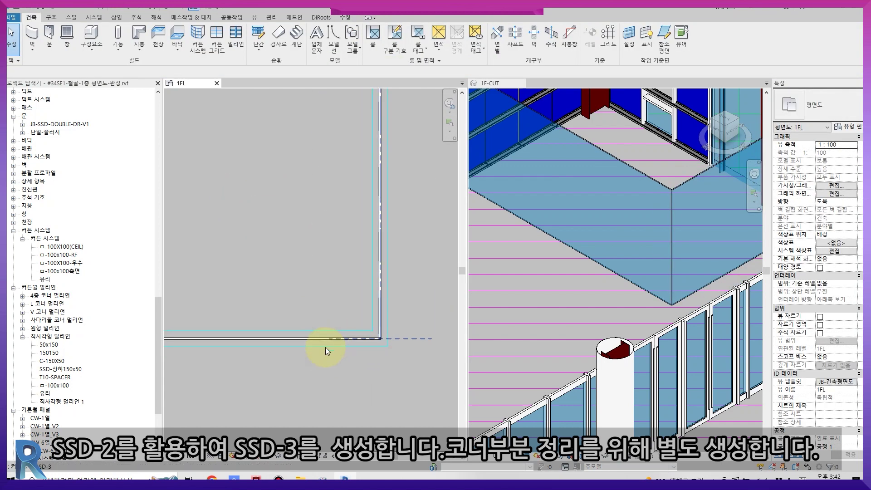
Set the #SSD-2 type's vertical grid layout to 최대 간격 with a spacing of 1200
{"action": "scroll", "coordinate": [346, 326], "scroll_direction": "down", "scroll_amount": 2}
{"action": "left_click", "coordinate": [346, 326]}
{"action": "left_click", "coordinate": [846, 126]}
{"action": "left_click", "coordinate": [264, 191]}
{"action": "left_click", "coordinate": [318, 191]}
{"action": "left_click", "coordinate": [241, 221]}
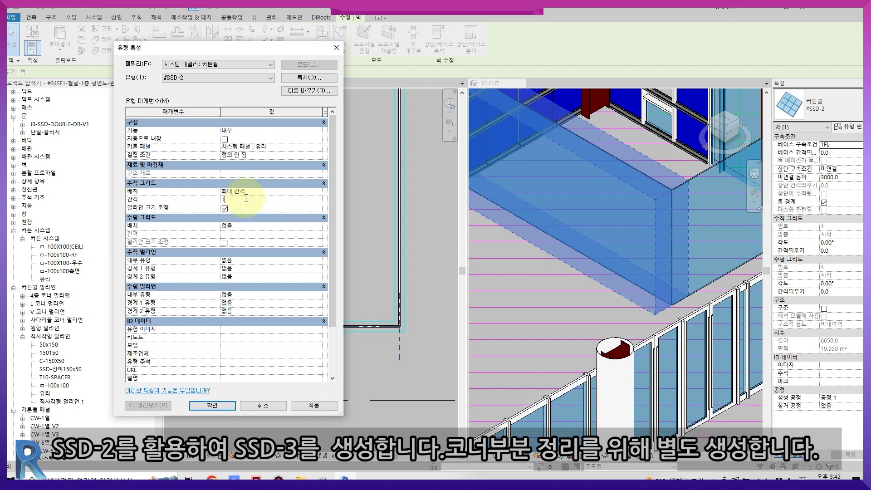
{"action": "left_click", "coordinate": [258, 263]}
Set both horizontal border mullions of the #SSD-2 type to 직사각형 멀리언 : SSD-상하150x50 and apply them
{"action": "left_click", "coordinate": [287, 301]}
{"action": "left_click", "coordinate": [318, 303]}
{"action": "scroll", "coordinate": [289, 316], "scroll_direction": "down", "scroll_amount": 3}
{"action": "left_click", "coordinate": [288, 317]}
{"action": "left_click", "coordinate": [290, 312]}
{"action": "left_click", "coordinate": [325, 312]}
{"action": "scroll", "coordinate": [296, 320], "scroll_direction": "down", "scroll_amount": 3}
{"action": "left_click", "coordinate": [291, 327]}
{"action": "left_click", "coordinate": [305, 405]}
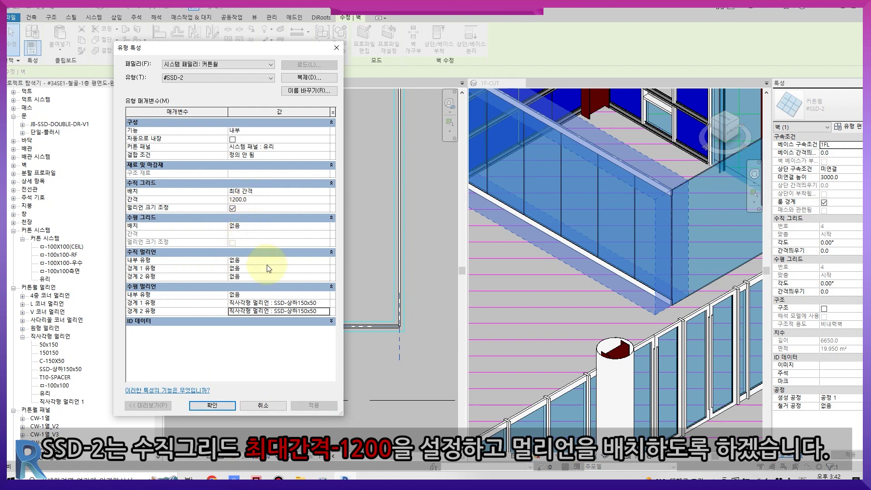
Set the #SSD-2 type's vertical border 1 mullion to 직사각형 멀리언 : 150150
{"action": "left_click", "coordinate": [288, 268]}
{"action": "left_click", "coordinate": [326, 268]}
{"action": "scroll", "coordinate": [314, 283], "scroll_direction": "down", "scroll_amount": 3}
{"action": "scroll", "coordinate": [309, 293], "scroll_direction": "up", "scroll_amount": 1}
{"action": "scroll", "coordinate": [302, 296], "scroll_direction": "down", "scroll_amount": 1}
{"action": "scroll", "coordinate": [303, 299], "scroll_direction": "up", "scroll_amount": 1}
{"action": "left_click", "coordinate": [284, 289]}
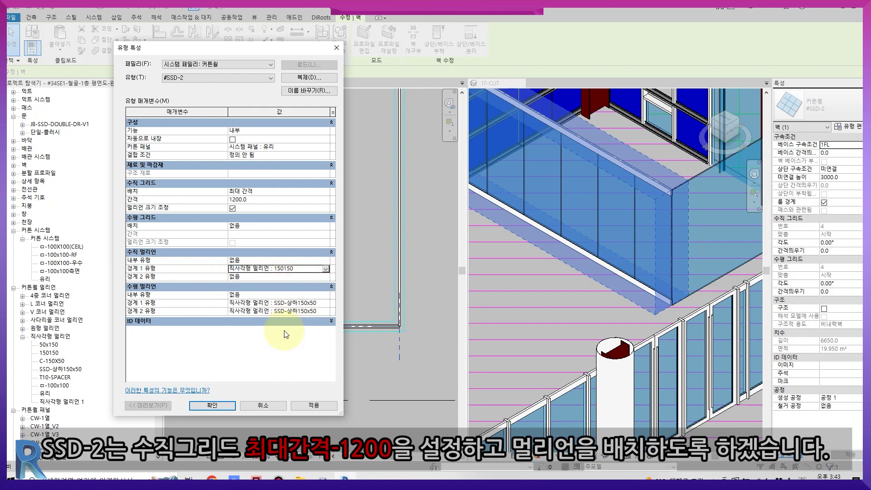
{"action": "left_click", "coordinate": [223, 404]}
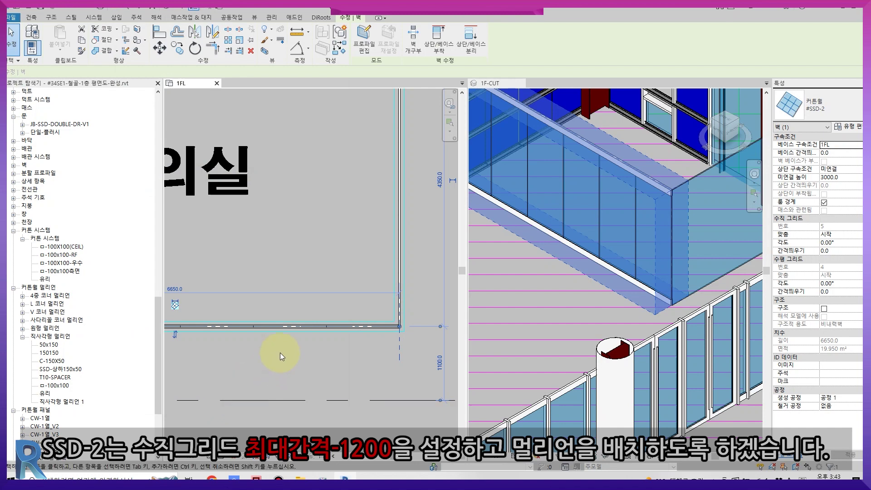
Set the #SSD-2 type's vertical border 1 mullion to 직사각형 멀리언 : 50x150 and border 2 to 직사각형 멀리언 : 150150
{"action": "middle_click_drag", "start_coordinate": [194, 326], "coordinate": [363, 246]}
{"action": "scroll", "coordinate": [228, 252], "scroll_direction": "up", "scroll_amount": 4}
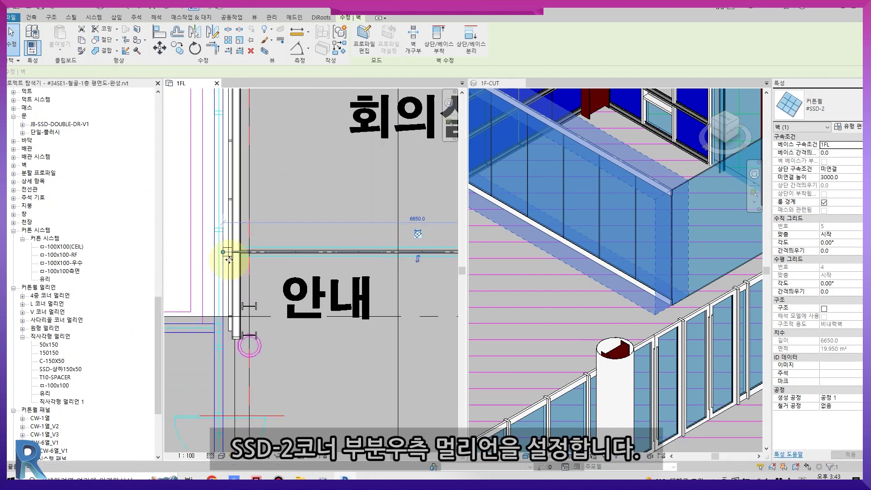
{"action": "left_click", "coordinate": [848, 126]}
{"action": "left_click", "coordinate": [309, 268]}
{"action": "left_click", "coordinate": [317, 271]}
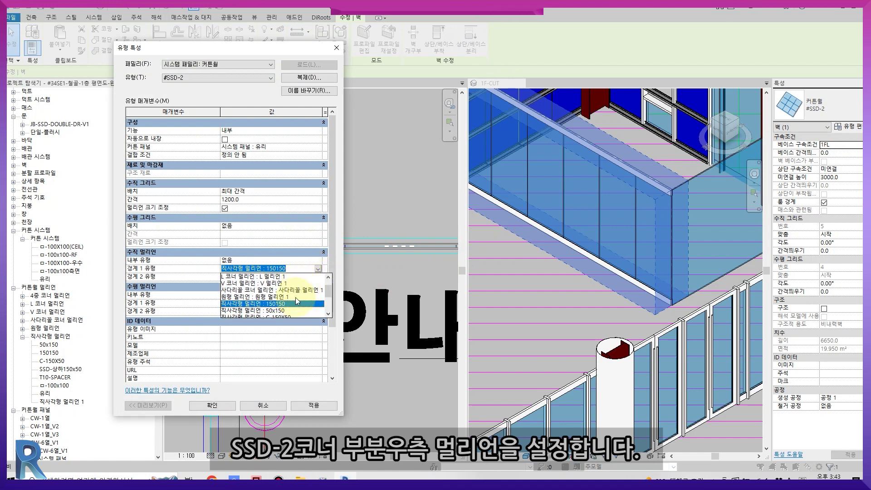
{"action": "left_click", "coordinate": [290, 308]}
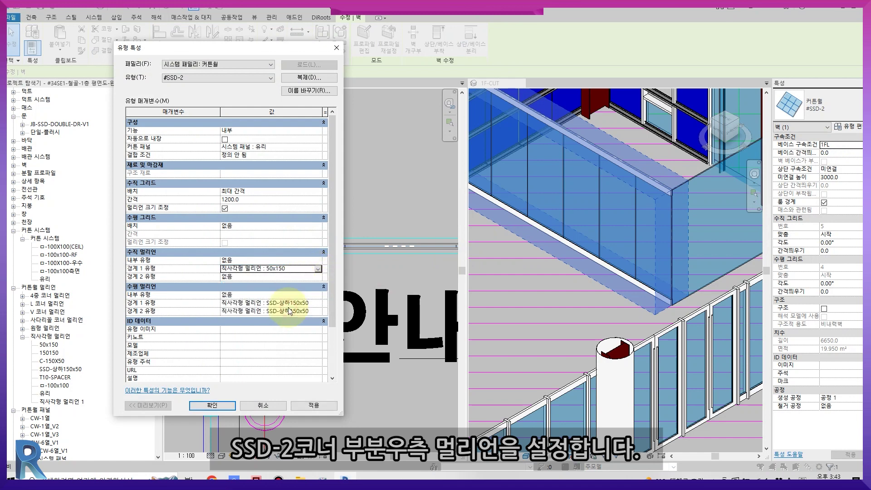
{"action": "left_click", "coordinate": [276, 278]}
{"action": "left_click", "coordinate": [319, 276]}
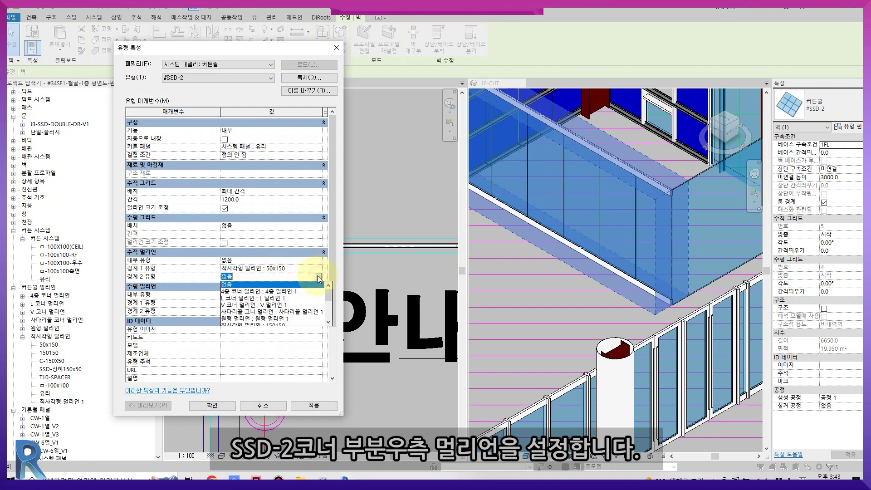
{"action": "left_click", "coordinate": [293, 306]}
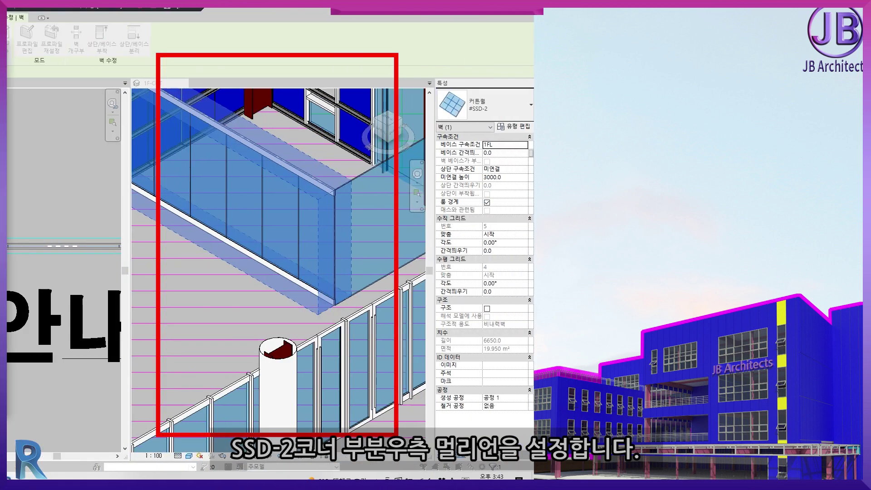
{"action": "left_click", "coordinate": [225, 406]}
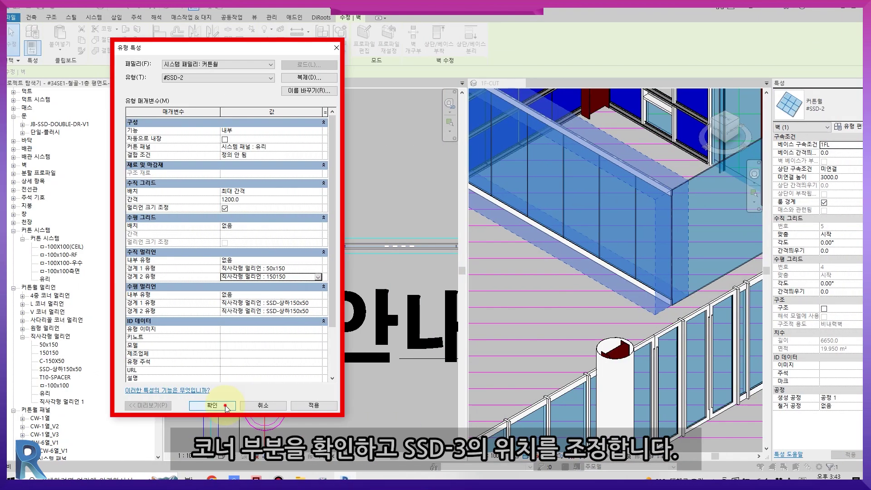
{"action": "key", "text": "Escape"}
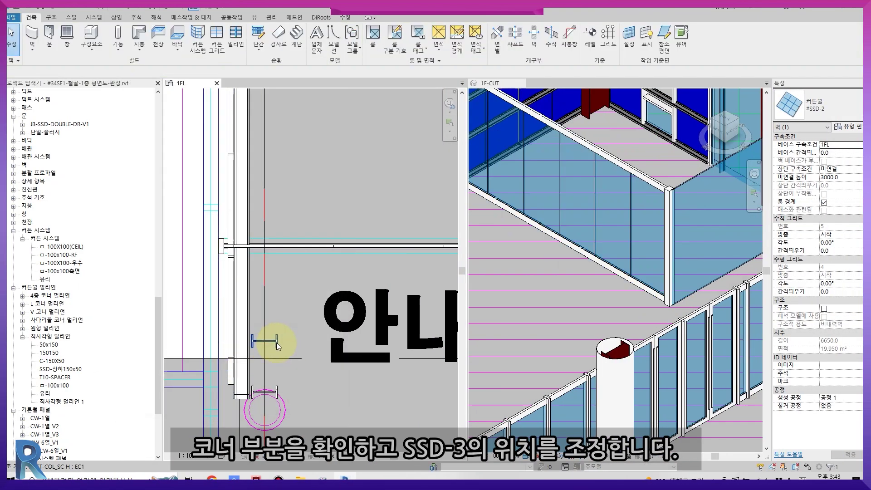
Align the #SSD-2 curtain wall's end mullion near 안내 with the inner face of the adjoining wall
{"action": "scroll", "coordinate": [263, 307], "scroll_direction": "down", "scroll_amount": 3}
{"action": "key", "text": "a"}
{"action": "key", "text": "l"}
{"action": "scroll", "coordinate": [272, 305], "scroll_direction": "up", "scroll_amount": 4}
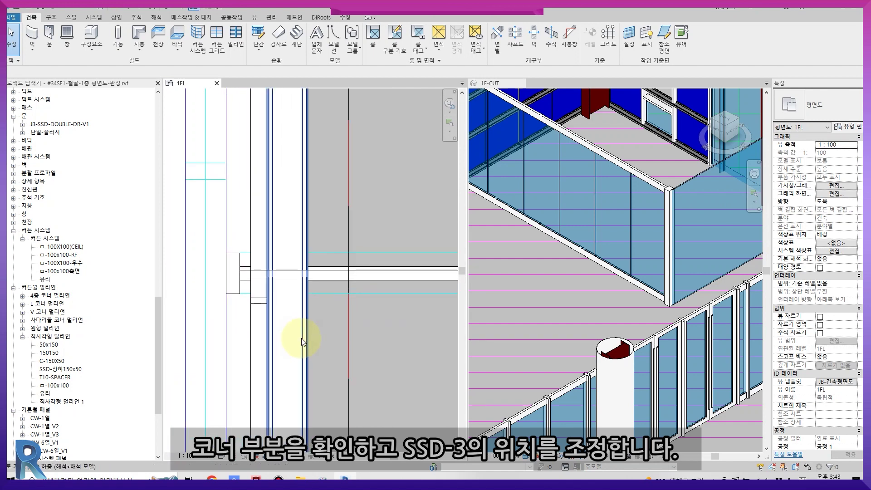
{"action": "left_click", "coordinate": [308, 313]}
{"action": "left_click", "coordinate": [227, 272]}
Align the #SSD-2 corner mullion at its junction with the #SSD-3 curtain wall
{"action": "scroll", "coordinate": [244, 278], "scroll_direction": "down", "scroll_amount": 5}
{"action": "middle_click_drag", "start_coordinate": [406, 314], "coordinate": [254, 297]}
{"action": "scroll", "coordinate": [415, 316], "scroll_direction": "down", "scroll_amount": 2}
{"action": "scroll", "coordinate": [293, 272], "scroll_direction": "up", "scroll_amount": 2}
{"action": "scroll", "coordinate": [363, 272], "scroll_direction": "up", "scroll_amount": 4}
{"action": "key", "text": "Escape"}
{"action": "key", "text": "a"}
{"action": "key", "text": "l"}
{"action": "left_click", "coordinate": [286, 255]}
{"action": "left_click", "coordinate": [275, 271]}
{"action": "scroll", "coordinate": [297, 297], "scroll_direction": "down", "scroll_amount": 3}
{"action": "middle_click_drag", "start_coordinate": [297, 297], "coordinate": [316, 297]}
{"action": "scroll", "coordinate": [322, 303], "scroll_direction": "down", "scroll_amount": 2}
{"action": "scroll", "coordinate": [292, 291], "scroll_direction": "up", "scroll_amount": 1}
{"action": "key", "text": "Escape"}
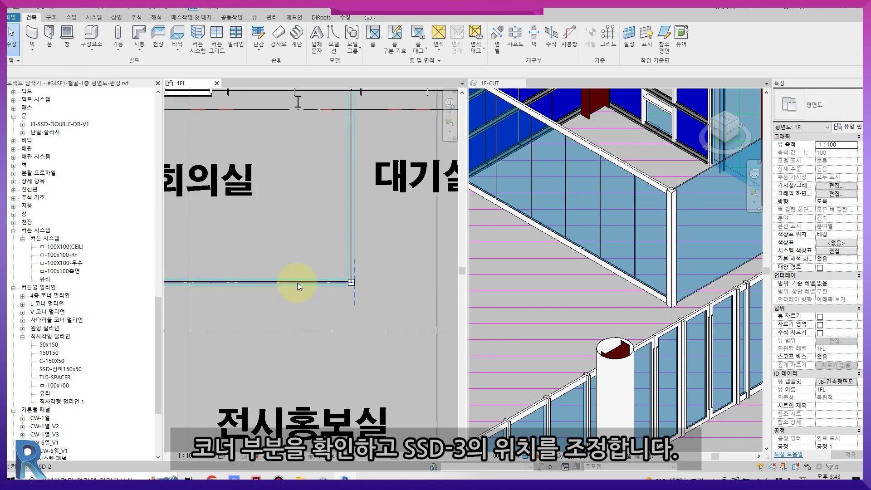
Set the #SSD-2 type's interior vertical mullion to 직사각형 멀리언 : 50x150
{"action": "left_click", "coordinate": [305, 286]}
{"action": "left_click", "coordinate": [849, 127]}
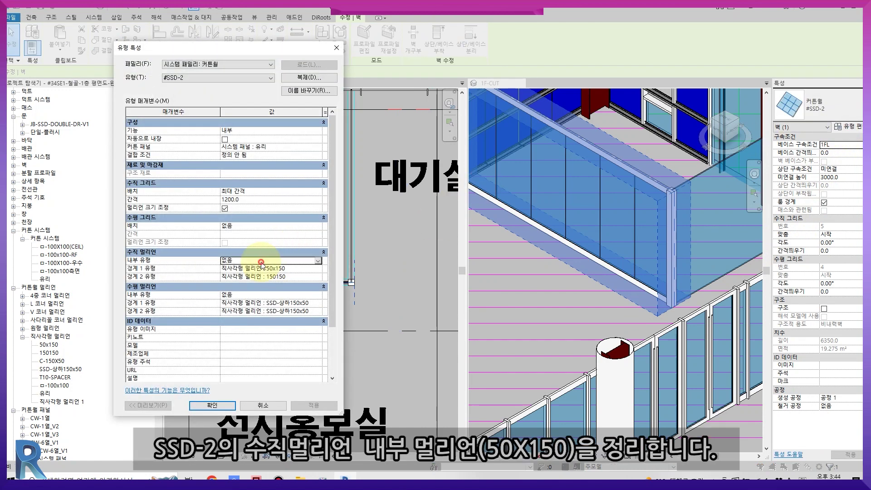
{"action": "left_click", "coordinate": [318, 261]}
{"action": "left_click", "coordinate": [286, 268]}
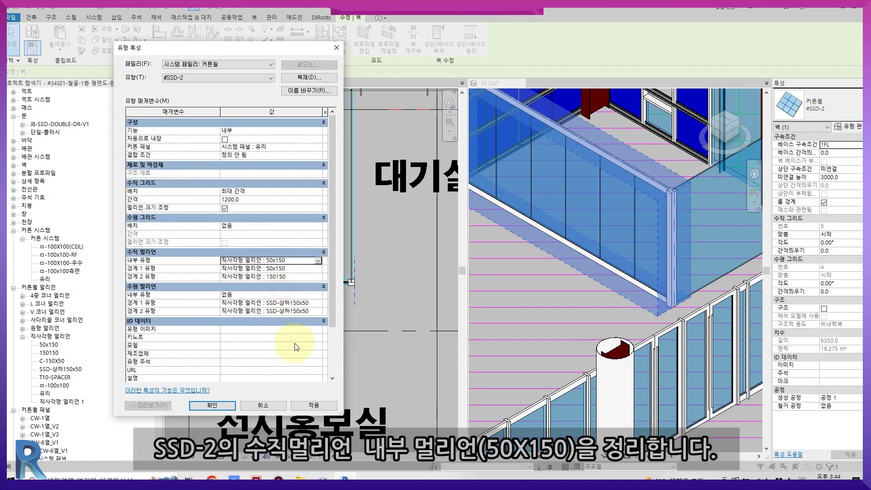
{"action": "left_click", "coordinate": [297, 406]}
{"action": "left_click", "coordinate": [212, 405]}
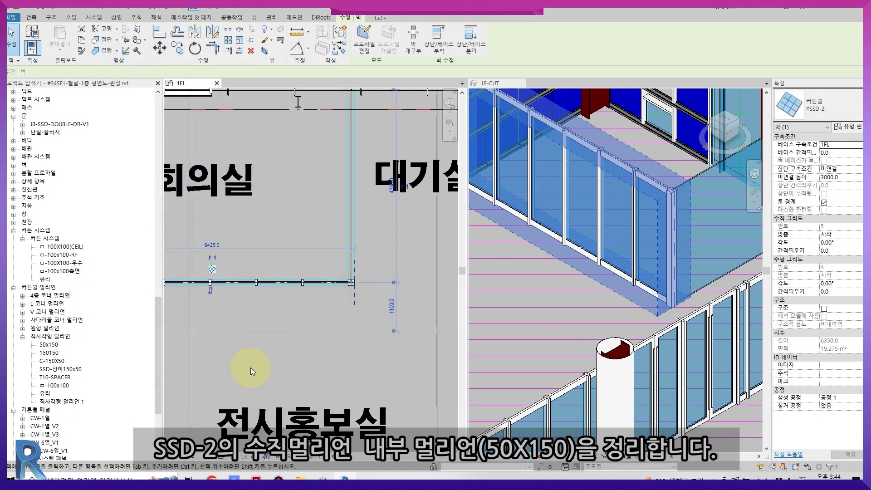
Set both horizontal border mullions of the #SSD-3 curtain wall type to 직사각형 멀리언 : SSD-상하150x50
{"action": "scroll", "coordinate": [250, 368], "scroll_direction": "down", "scroll_amount": 3}
{"action": "left_click", "coordinate": [321, 247]}
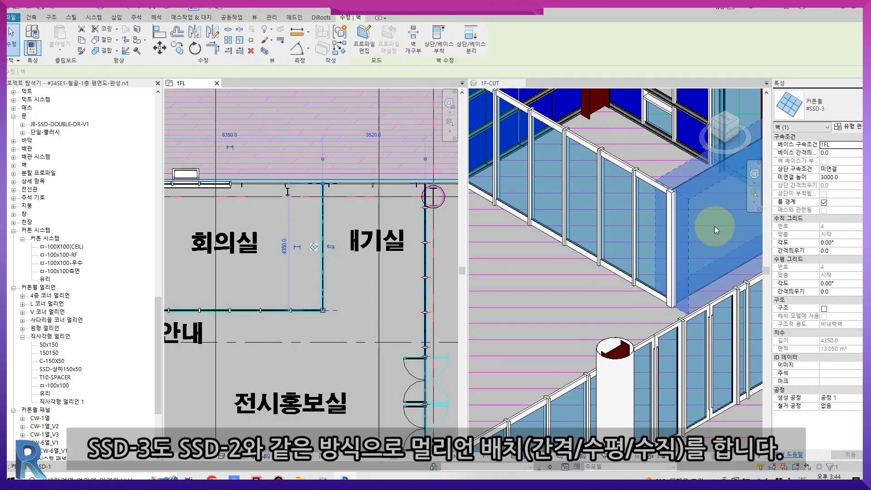
{"action": "left_click", "coordinate": [854, 130]}
{"action": "left_click", "coordinate": [318, 303]}
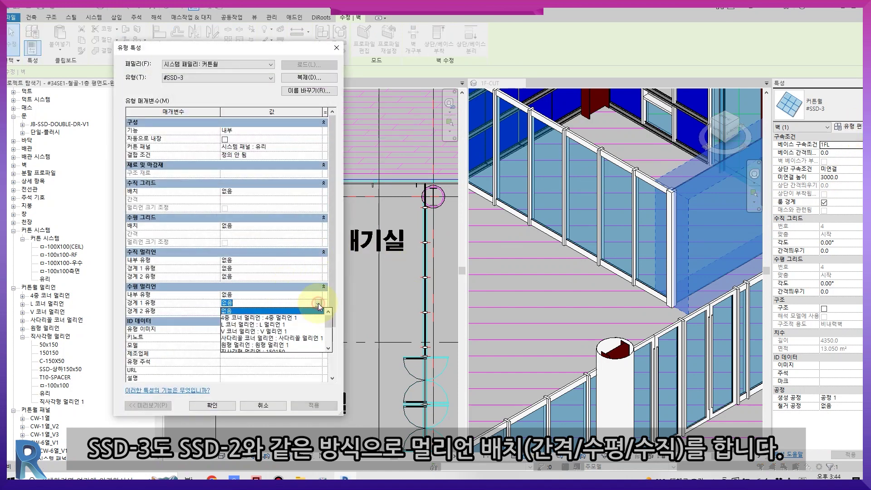
{"action": "left_click", "coordinate": [290, 312]}
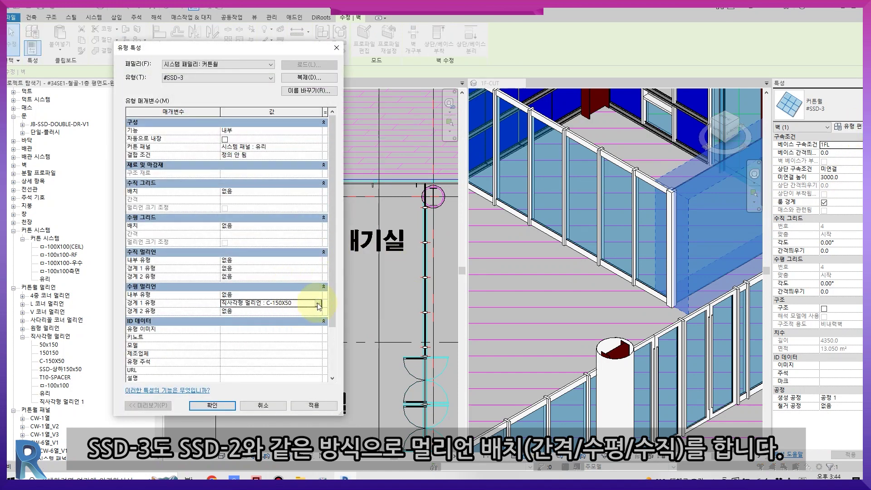
{"action": "left_click", "coordinate": [317, 303]}
{"action": "scroll", "coordinate": [281, 335], "scroll_direction": "down", "scroll_amount": 1}
{"action": "left_click", "coordinate": [281, 332]}
{"action": "left_click", "coordinate": [290, 312]}
{"action": "left_click", "coordinate": [317, 311]}
{"action": "scroll", "coordinate": [298, 319], "scroll_direction": "down", "scroll_amount": 2}
{"action": "left_click", "coordinate": [282, 340]}
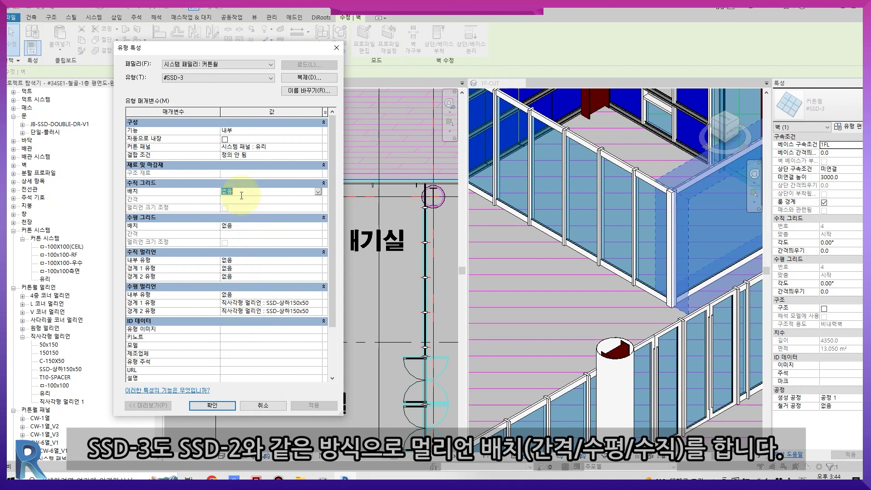
Set the #SSD-3 type's vertical grid layout to 최대 간격 with a spacing of 1200 and check the wall in 1F-CUT
{"action": "left_click", "coordinate": [318, 191]}
{"action": "left_click", "coordinate": [243, 221]}
{"action": "left_click", "coordinate": [240, 200]}
{"action": "left_click_drag", "start_coordinate": [243, 202], "coordinate": [76, 214]}
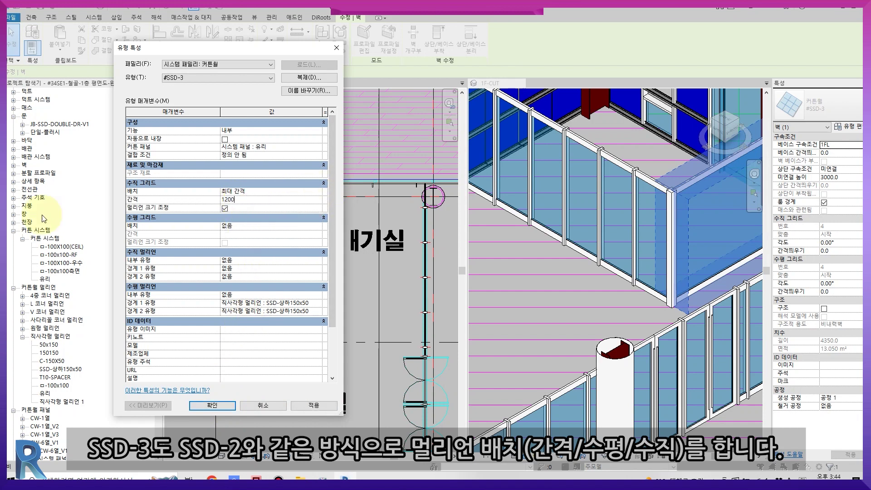
{"action": "left_click", "coordinate": [296, 405]}
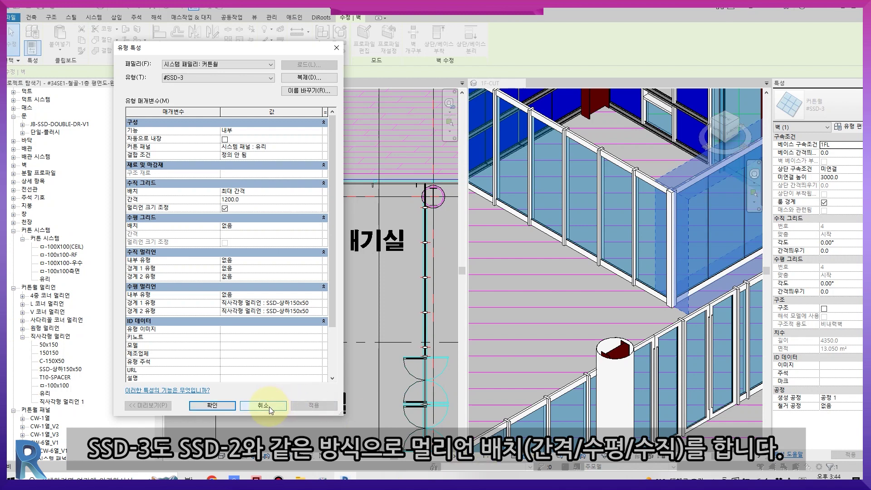
{"action": "left_click", "coordinate": [222, 405]}
{"action": "scroll", "coordinate": [374, 338], "scroll_direction": "down", "scroll_amount": 1}
{"action": "scroll", "coordinate": [499, 317], "scroll_direction": "down", "scroll_amount": 3}
{"action": "scroll", "coordinate": [653, 233], "scroll_direction": "up", "scroll_amount": 3}
{"action": "middle_click_drag", "start_coordinate": [653, 233], "coordinate": [594, 237]}
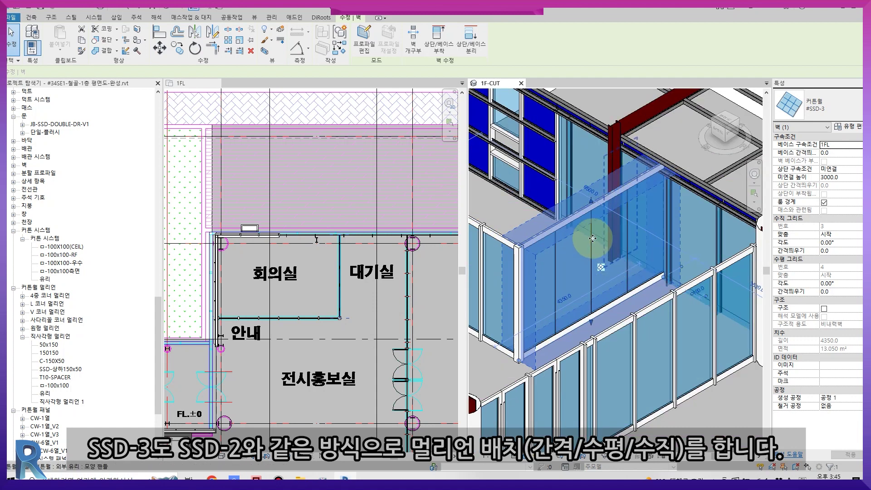
{"action": "key", "text": "Escape"}
Delete the upper and lower border mullions of the second #SSD-3 panel from the corner in the 1F-CUT view
{"action": "scroll", "coordinate": [574, 221], "scroll_direction": "up", "scroll_amount": 2}
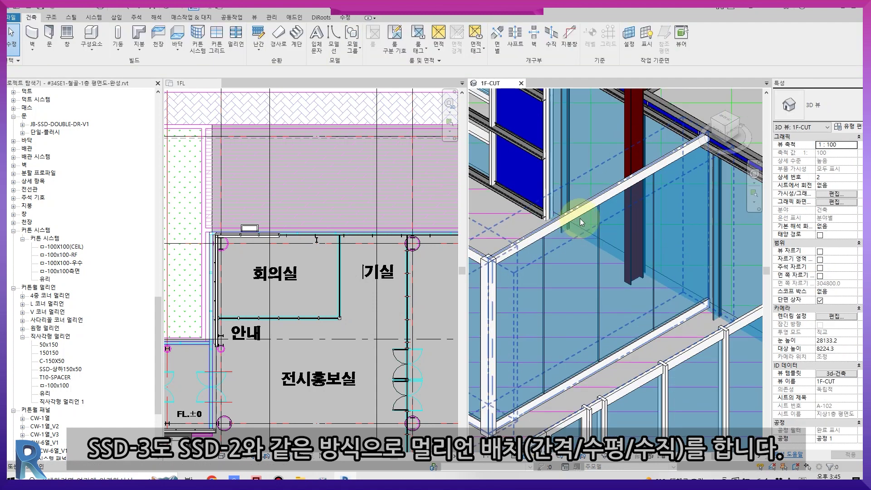
{"action": "left_click", "coordinate": [578, 203]}
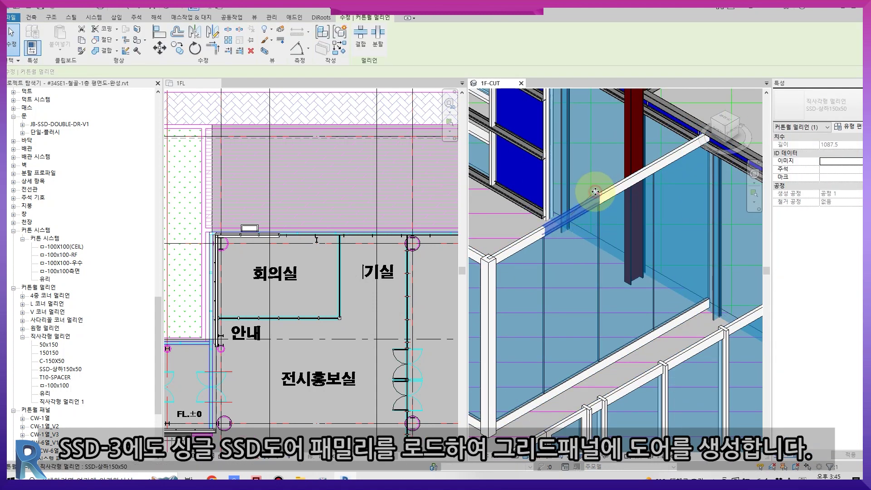
{"action": "key", "text": "Escape"}
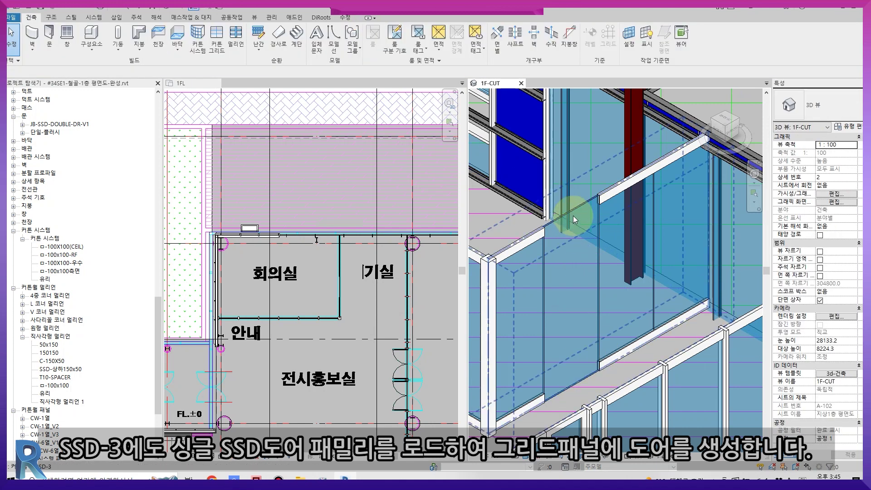
Open the JB-SSD-SINGLE-DR_V1.rfa door family from the #SSD folder and load it into the project, closing the family
{"action": "left_click", "coordinate": [259, 479]}
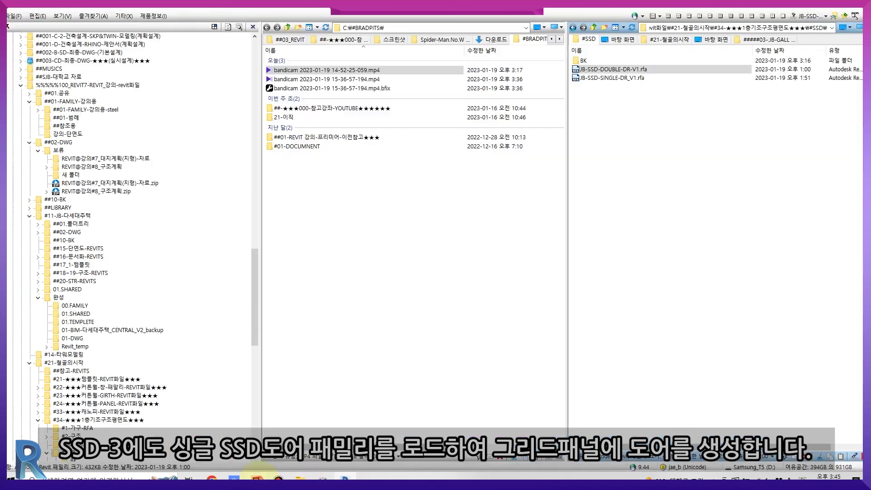
{"action": "left_click", "coordinate": [598, 77]}
{"action": "key", "text": "F2"}
{"action": "left_click", "coordinate": [619, 107]}
{"action": "double_click", "coordinate": [605, 79]}
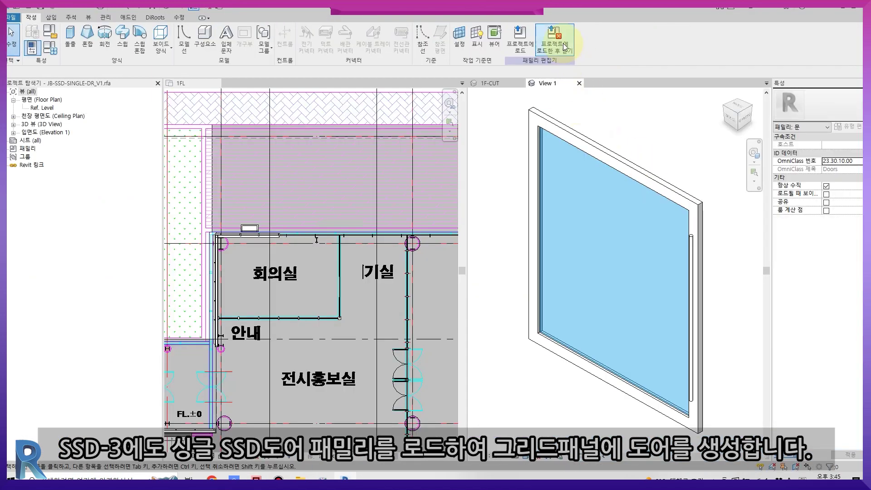
{"action": "left_click", "coordinate": [565, 46]}
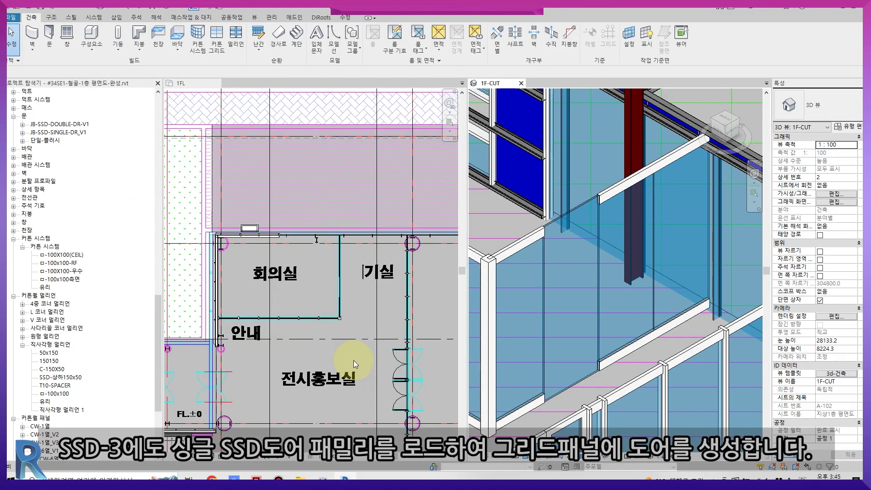
Replace the second #SSD-3 glass panel from the corner with the door type #SSD-SINGLE-TYP2 and set its Door 위치 to 0
{"action": "left_click", "coordinate": [583, 211]}
{"action": "key", "text": "Escape"}
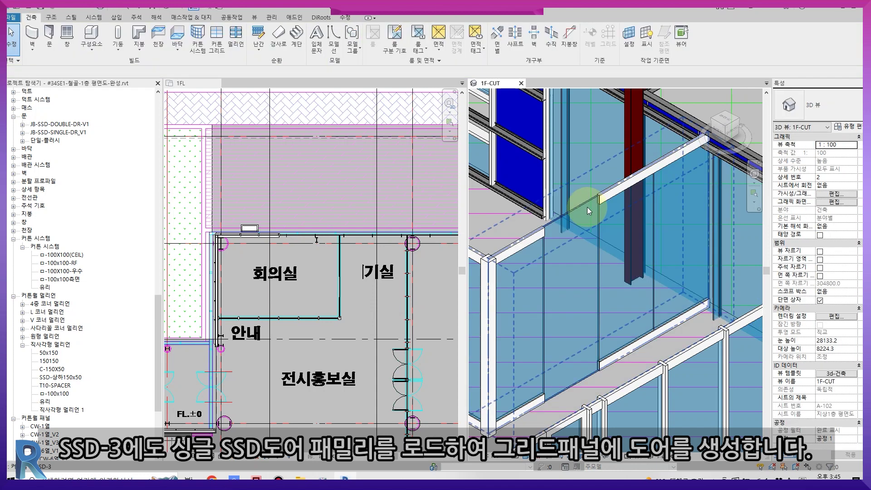
{"action": "key", "text": "Tab"}
{"action": "left_click", "coordinate": [586, 205]}
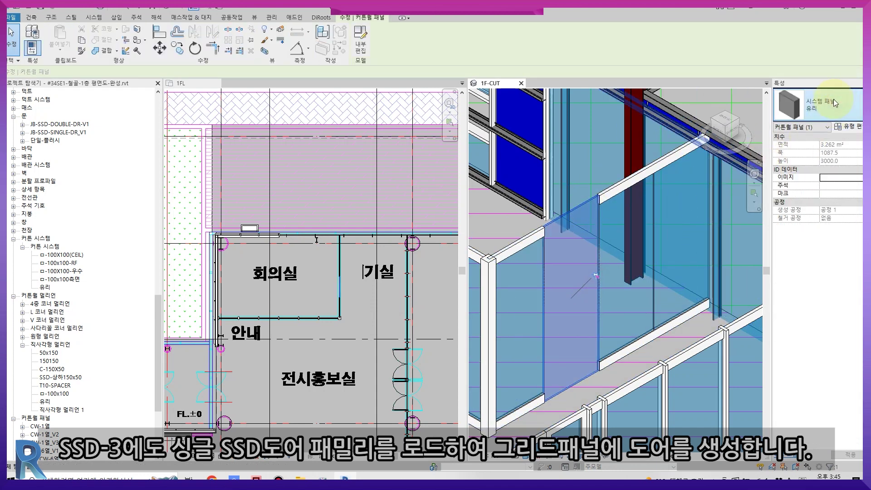
{"action": "left_click", "coordinate": [837, 104]}
{"action": "scroll", "coordinate": [813, 162], "scroll_direction": "up", "scroll_amount": 1}
{"action": "scroll", "coordinate": [807, 161], "scroll_direction": "up", "scroll_amount": 3}
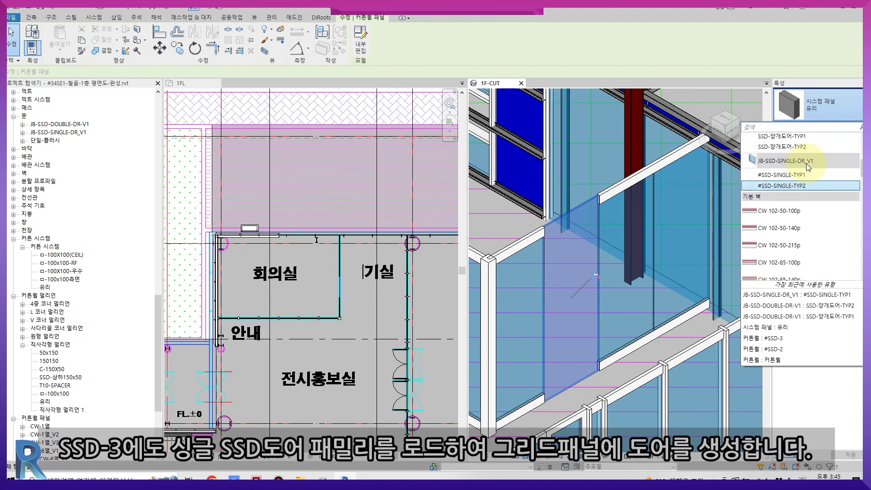
{"action": "left_click", "coordinate": [812, 185]}
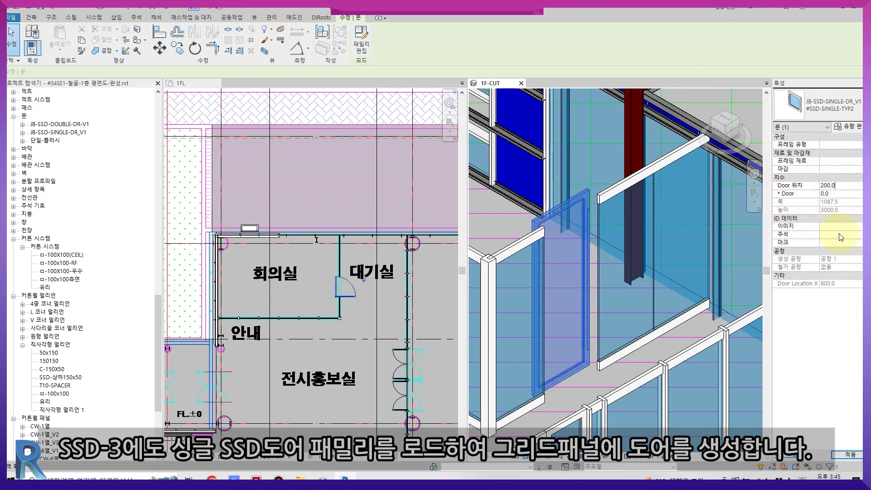
{"action": "type", "text": "0"}
{"action": "left_click", "coordinate": [851, 454]}
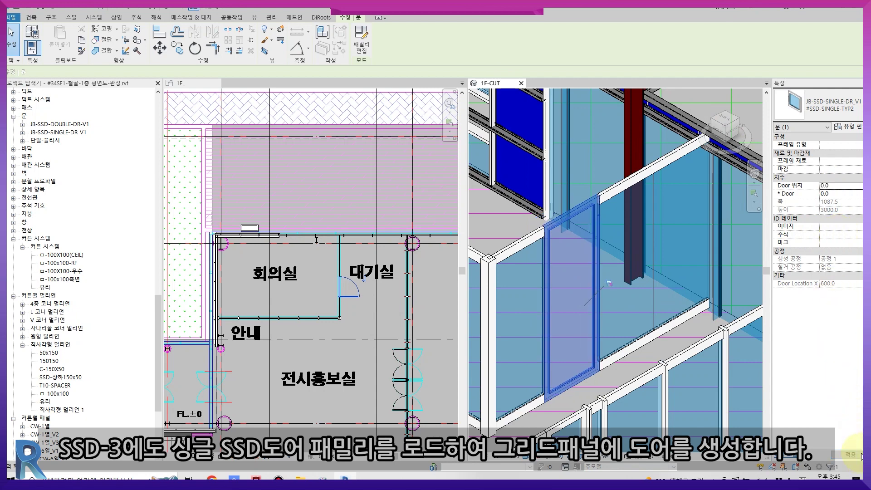
Examine the new single door in the #SSD-3 curtain wall in both the 1F-CUT view and the 1FL plan
{"action": "left_click", "coordinate": [674, 286]}
{"action": "scroll", "coordinate": [575, 281], "scroll_direction": "up", "scroll_amount": 2}
{"action": "left_click", "coordinate": [331, 236]}
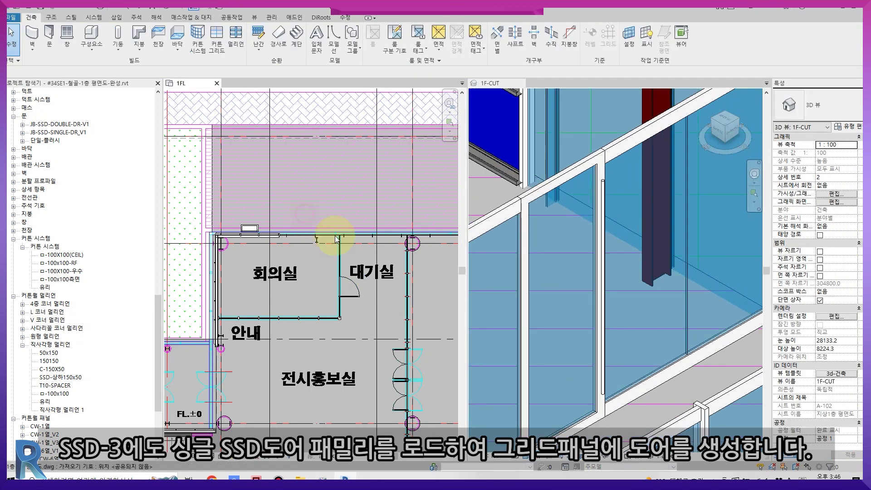
{"action": "scroll", "coordinate": [362, 303], "scroll_direction": "up", "scroll_amount": 2}
{"action": "scroll", "coordinate": [377, 333], "scroll_direction": "down", "scroll_amount": 1}
{"action": "left_click", "coordinate": [543, 305]}
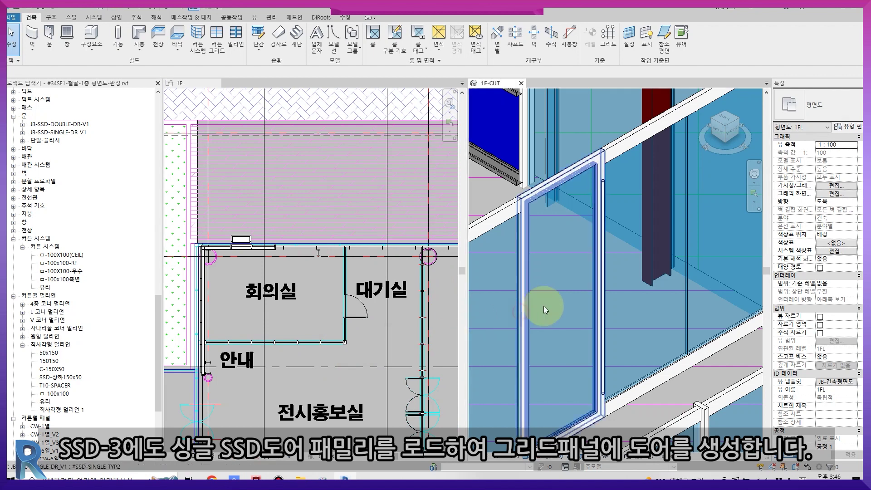
{"action": "scroll", "coordinate": [567, 326], "scroll_direction": "down", "scroll_amount": 5}
{"action": "left_click", "coordinate": [280, 296]}
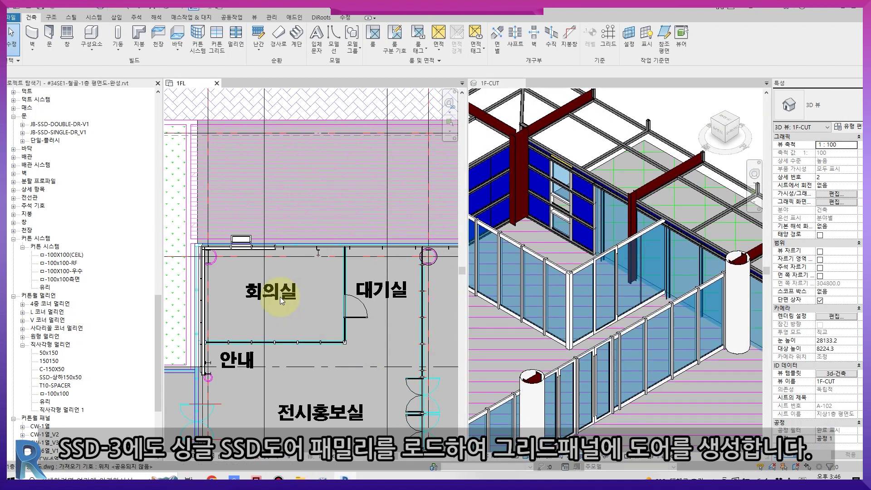
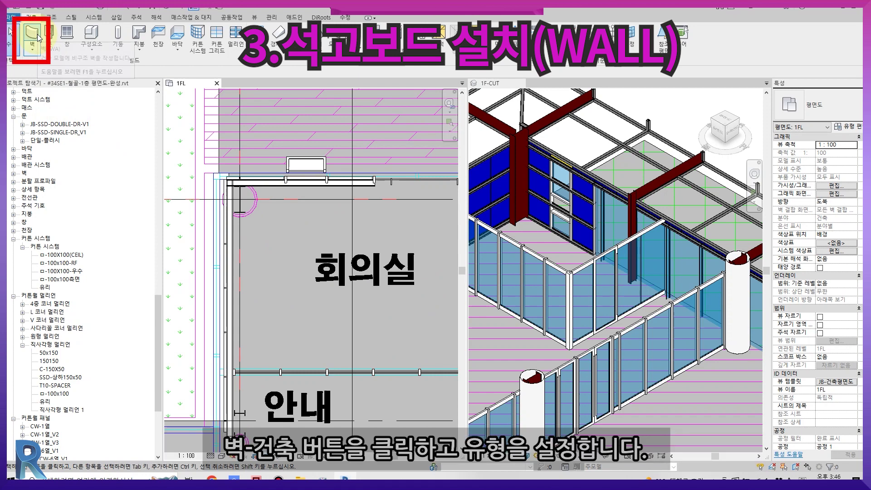
Start an architectural wall with the type 실내 - 79mm 칸막이(1시간) and duplicate that type as #석고보드
{"action": "left_click", "coordinate": [32, 36]}
{"action": "left_click", "coordinate": [825, 107]}
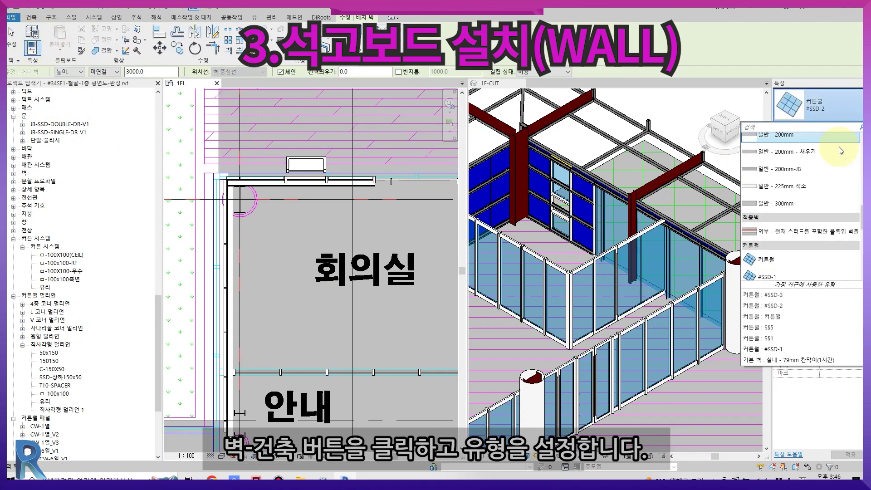
{"action": "scroll", "coordinate": [841, 137], "scroll_direction": "up", "scroll_amount": 5}
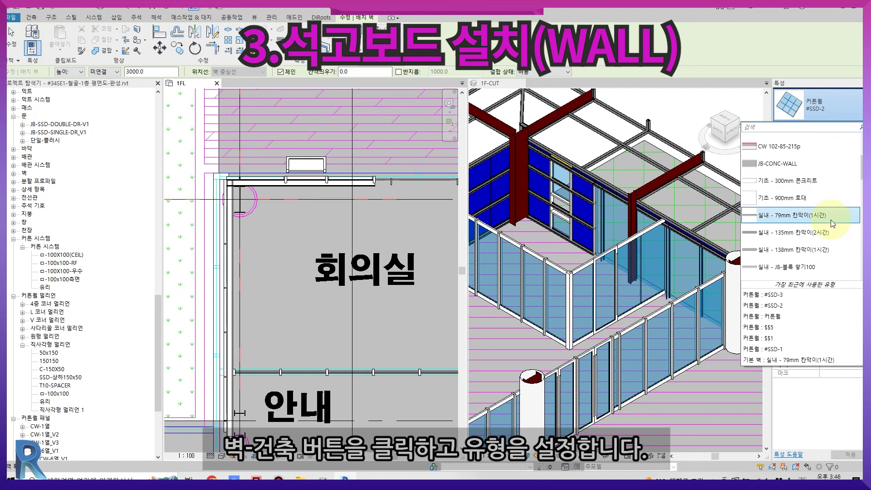
{"action": "left_click", "coordinate": [831, 220]}
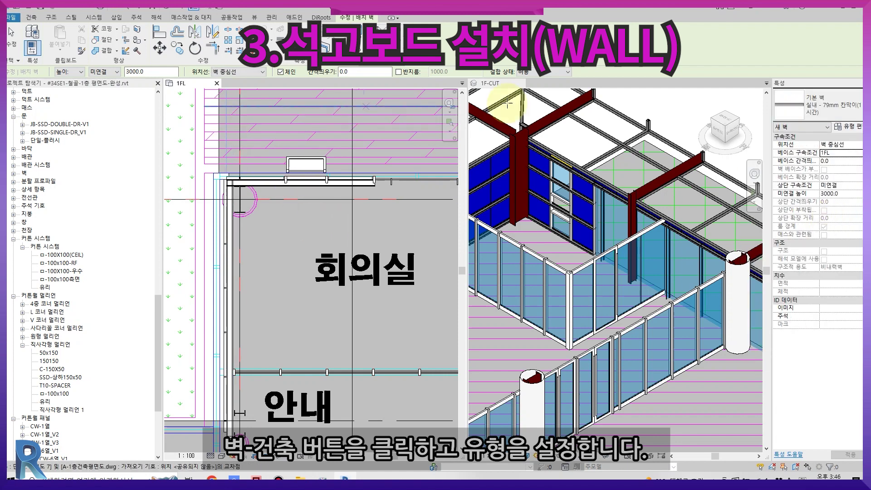
{"action": "left_click", "coordinate": [856, 127]}
{"action": "left_click", "coordinate": [290, 78]}
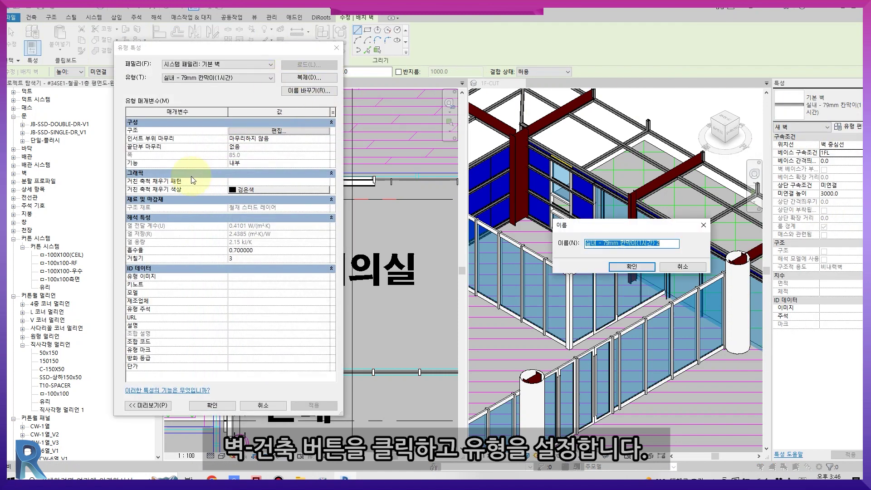
{"action": "type", "text": "#석고보드"}
{"action": "key", "text": "Return"}
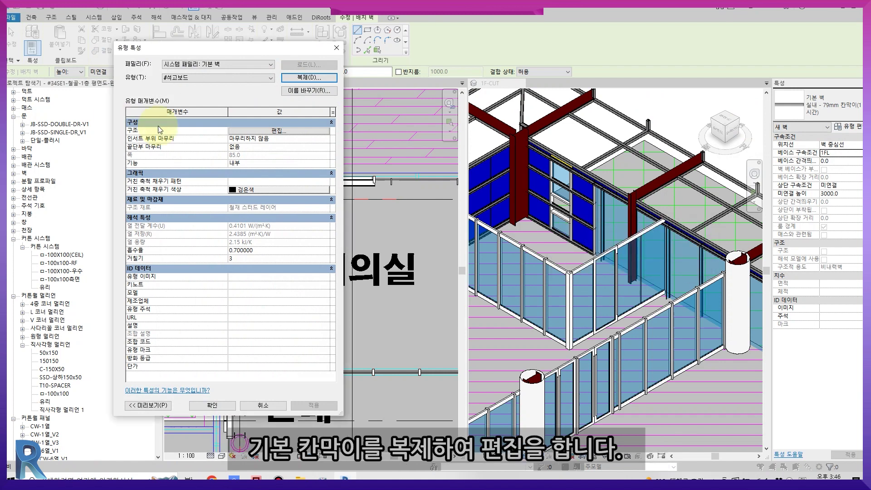
Set the #석고보드 type's steel stud layer to 40 mm thick, clear its structural material option, and check the layers
{"action": "left_click", "coordinate": [231, 131]}
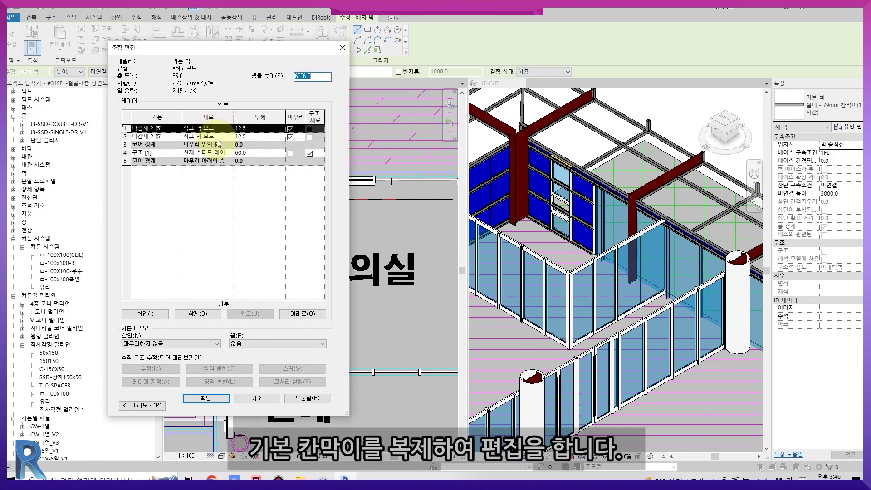
{"action": "left_click", "coordinate": [261, 153]}
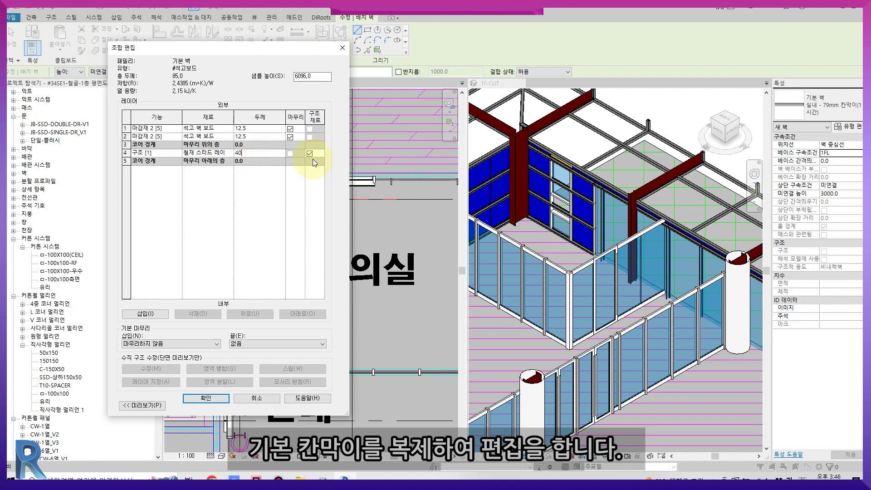
{"action": "left_click", "coordinate": [195, 399]}
{"action": "left_click", "coordinate": [261, 131]}
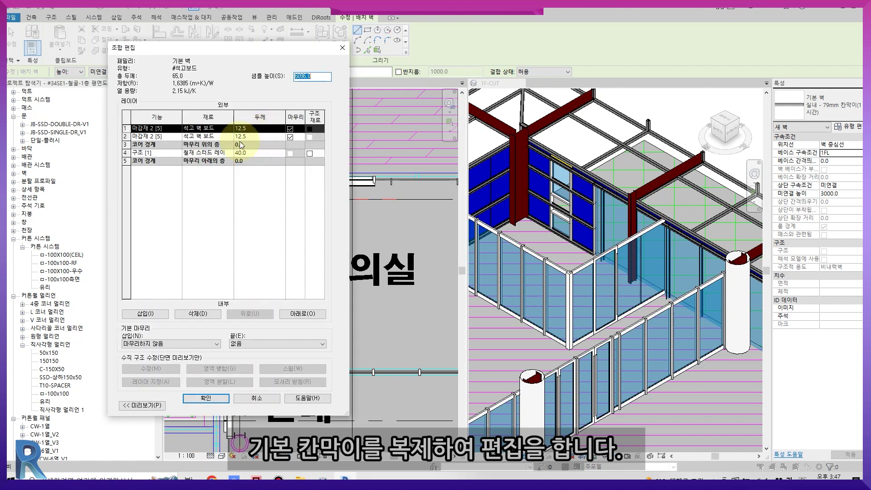
{"action": "left_click", "coordinate": [195, 399]}
{"action": "left_click", "coordinate": [224, 414]}
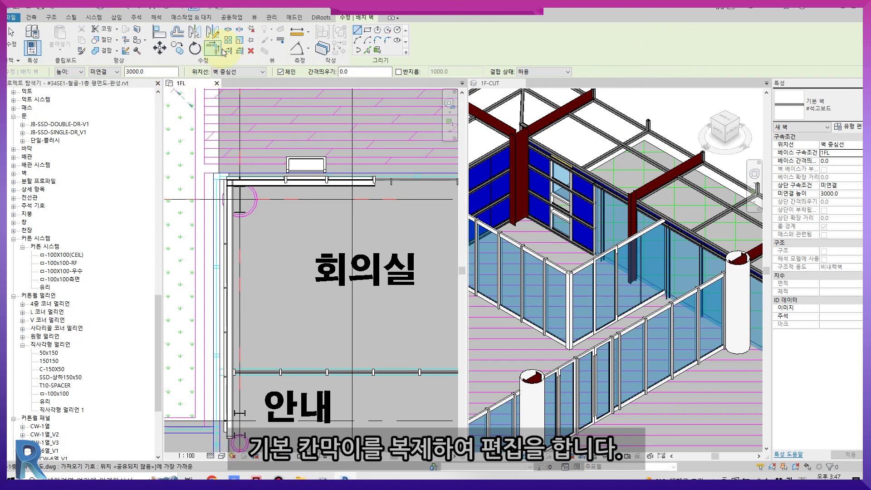
Create #석고보드 walls by picking the vertical and horizontal grid lines along 회의실 in the 1FL plan
{"action": "left_click", "coordinate": [369, 51]}
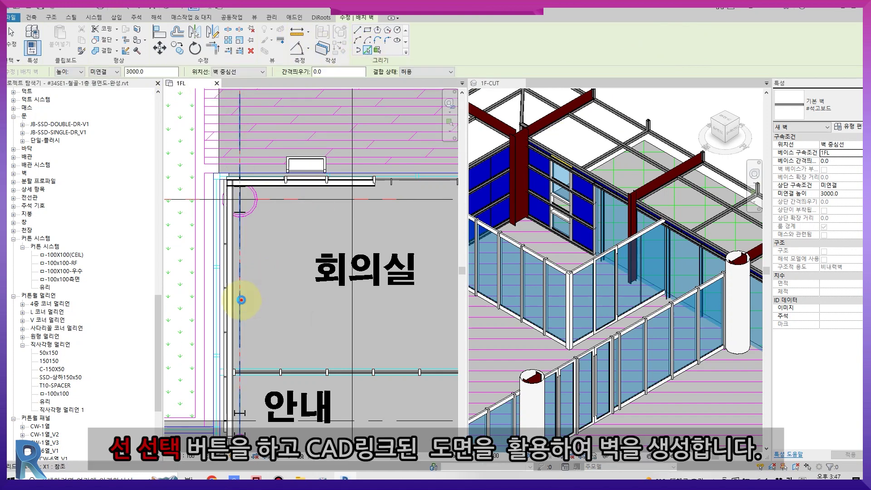
{"action": "left_click", "coordinate": [332, 200]}
{"action": "middle_click_drag", "start_coordinate": [222, 385], "coordinate": [252, 249]}
{"action": "scroll", "coordinate": [289, 289], "scroll_direction": "up", "scroll_amount": 3}
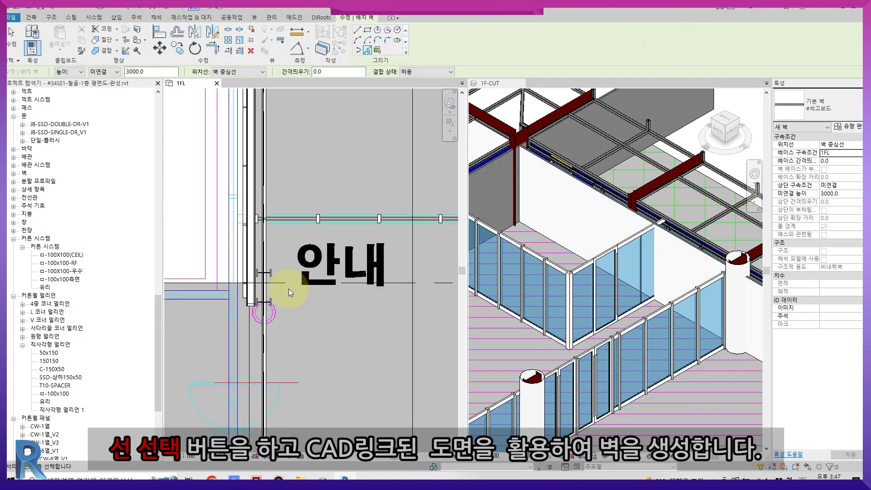
{"action": "scroll", "coordinate": [272, 271], "scroll_direction": "up", "scroll_amount": 3}
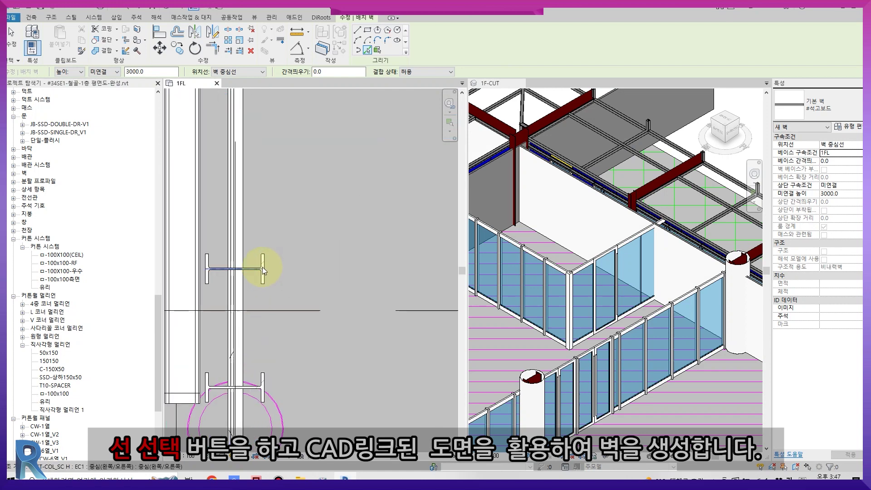
{"action": "scroll", "coordinate": [263, 267], "scroll_direction": "up", "scroll_amount": 3}
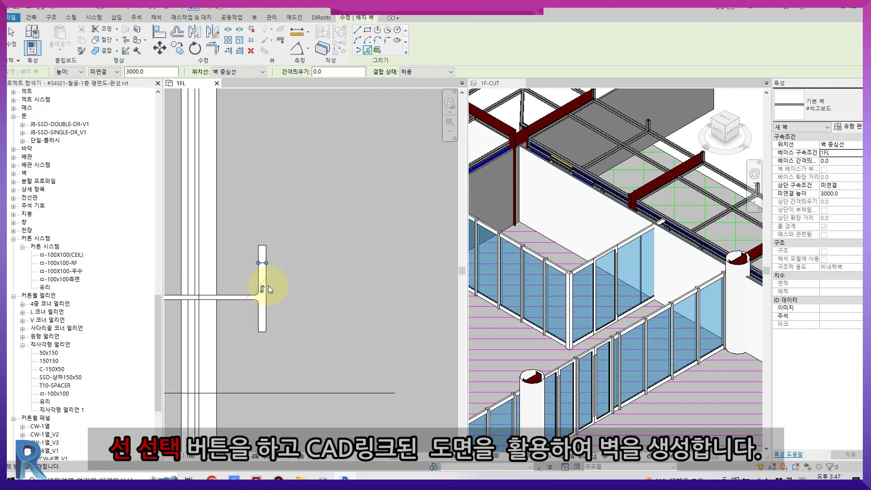
{"action": "scroll", "coordinate": [287, 325], "scroll_direction": "down", "scroll_amount": 2}
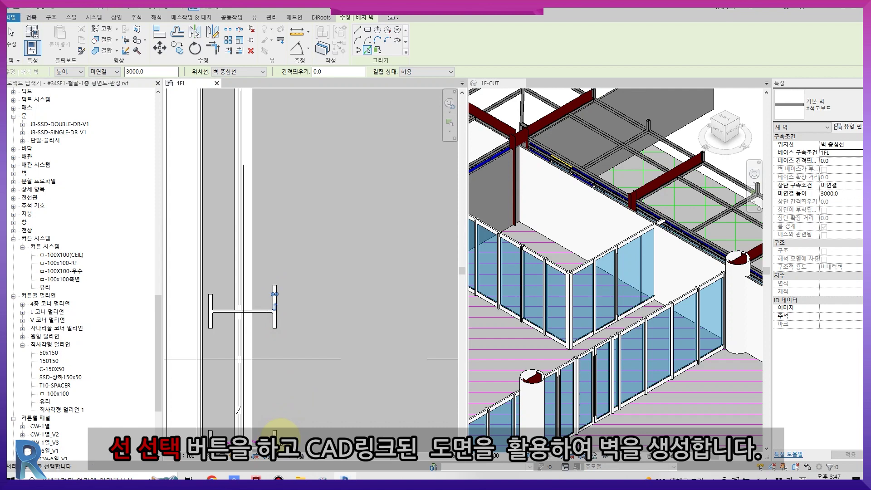
{"action": "scroll", "coordinate": [282, 273], "scroll_direction": "down", "scroll_amount": 3}
{"action": "key", "text": "Escape"}
Copy the vertical #석고보드 wall a short distance towards the inside of 회의실, near the corner column
{"action": "scroll", "coordinate": [274, 272], "scroll_direction": "down", "scroll_amount": 3}
{"action": "middle_click_drag", "start_coordinate": [290, 97], "coordinate": [245, 332]}
{"action": "scroll", "coordinate": [208, 283], "scroll_direction": "up", "scroll_amount": 3}
{"action": "scroll", "coordinate": [231, 290], "scroll_direction": "up", "scroll_amount": 5}
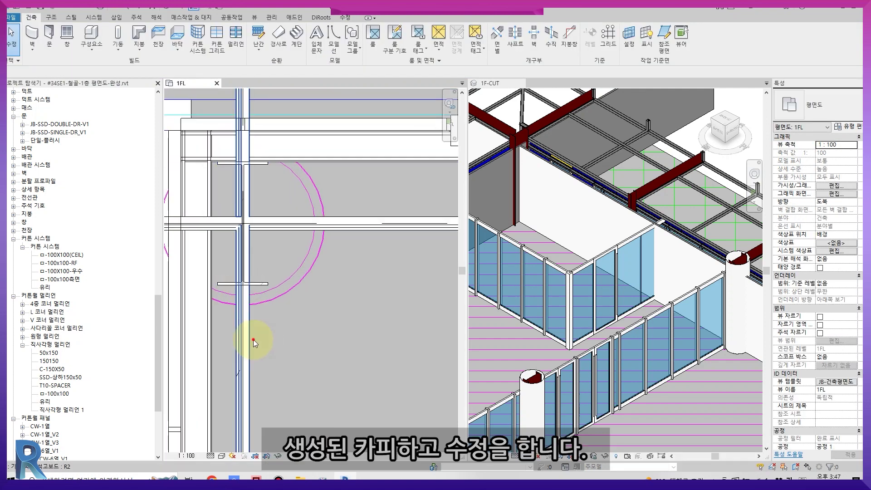
{"action": "left_click", "coordinate": [253, 339]}
{"action": "key", "text": "Escape"}
{"action": "scroll", "coordinate": [249, 335], "scroll_direction": "up", "scroll_amount": 2}
{"action": "middle_click_drag", "start_coordinate": [249, 335], "coordinate": [317, 280]}
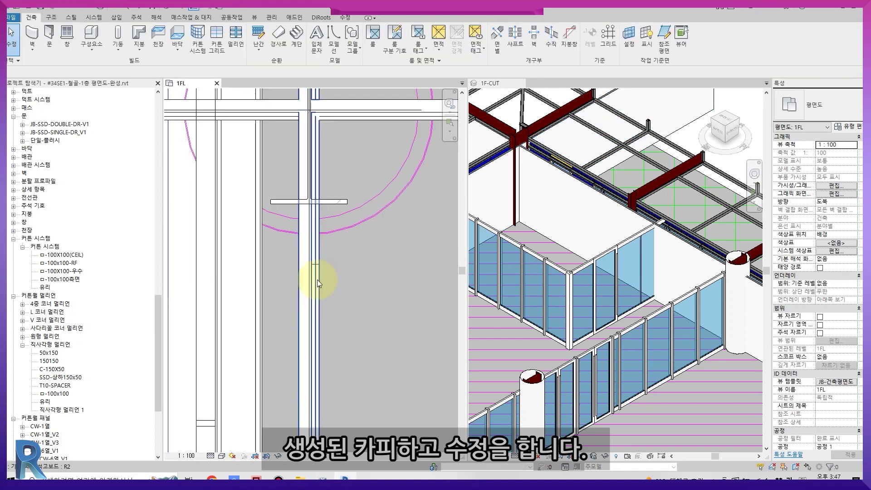
{"action": "left_click", "coordinate": [307, 293]}
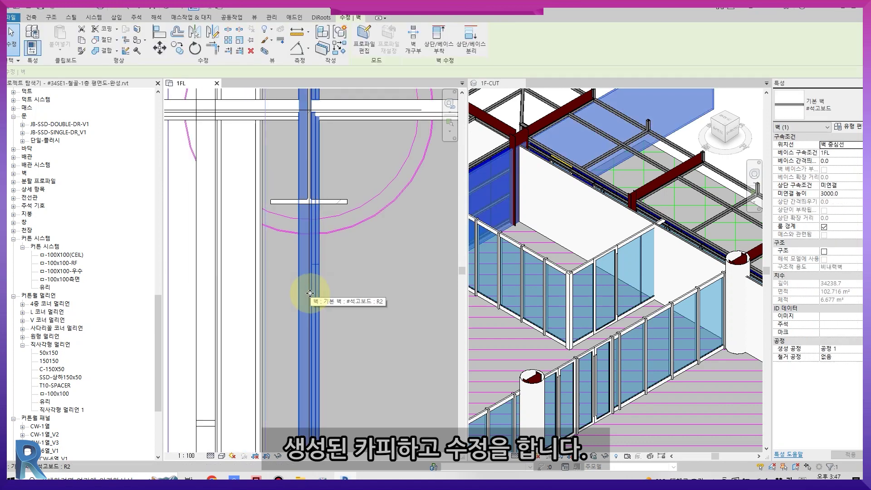
{"action": "key", "text": "Escape"}
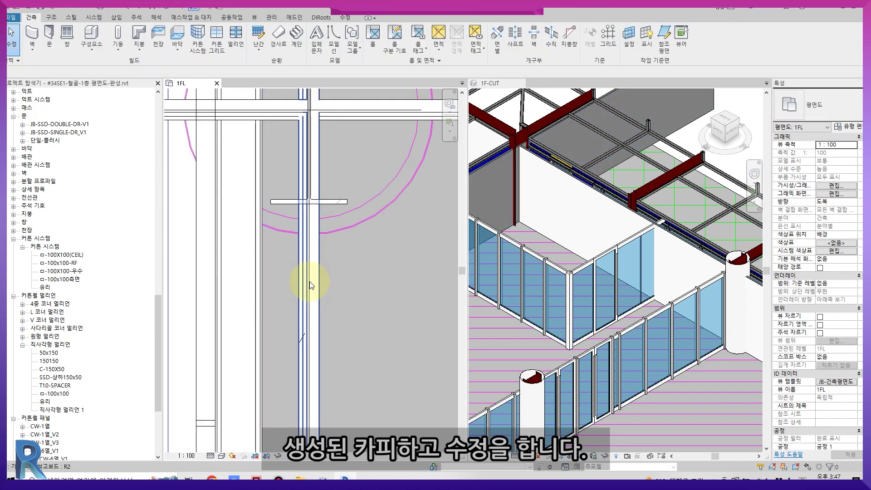
{"action": "left_click", "coordinate": [310, 281]}
{"action": "key", "text": "c"}
{"action": "key", "text": "o"}
{"action": "left_click", "coordinate": [310, 282]}
{"action": "left_click", "coordinate": [385, 286]}
{"action": "key", "text": "Escape"}
{"action": "left_click", "coordinate": [307, 279]}
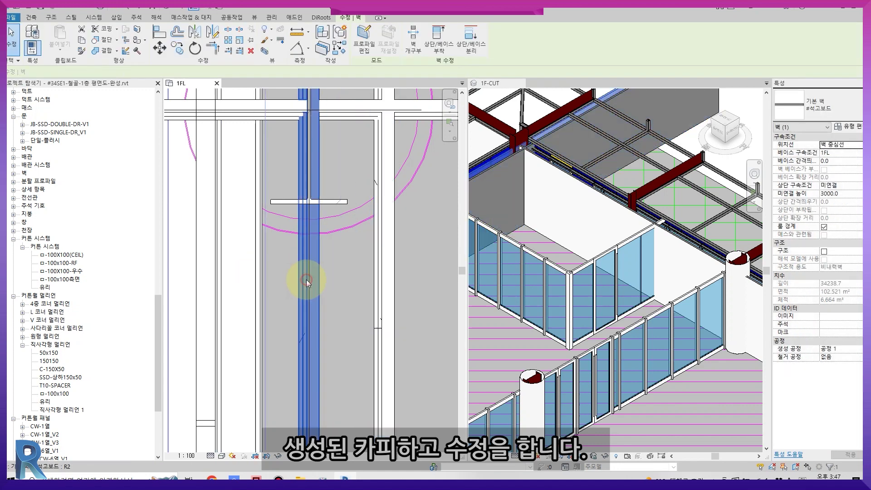
{"action": "key", "text": "Escape"}
Align the outer faces of the original vertical and horizontal #석고보드 walls with the inner faces of the exterior curtain walls
{"action": "scroll", "coordinate": [292, 282], "scroll_direction": "up", "scroll_amount": 2}
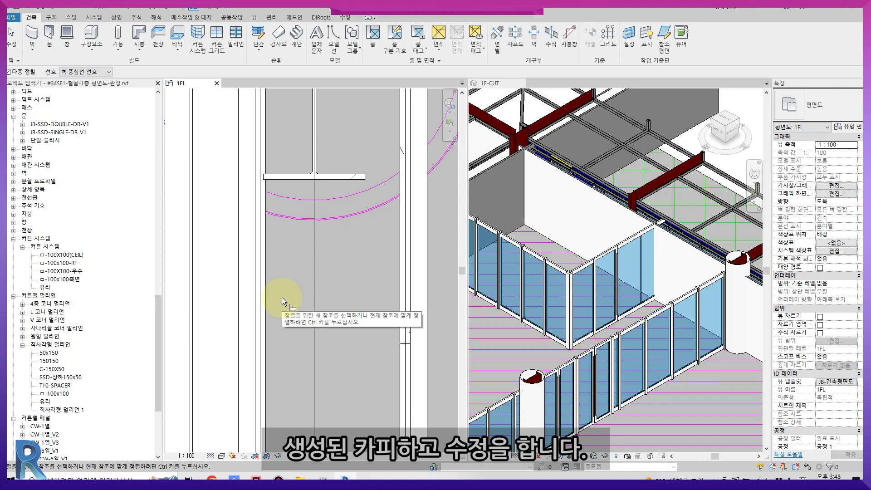
{"action": "scroll", "coordinate": [282, 298], "scroll_direction": "up", "scroll_amount": 1}
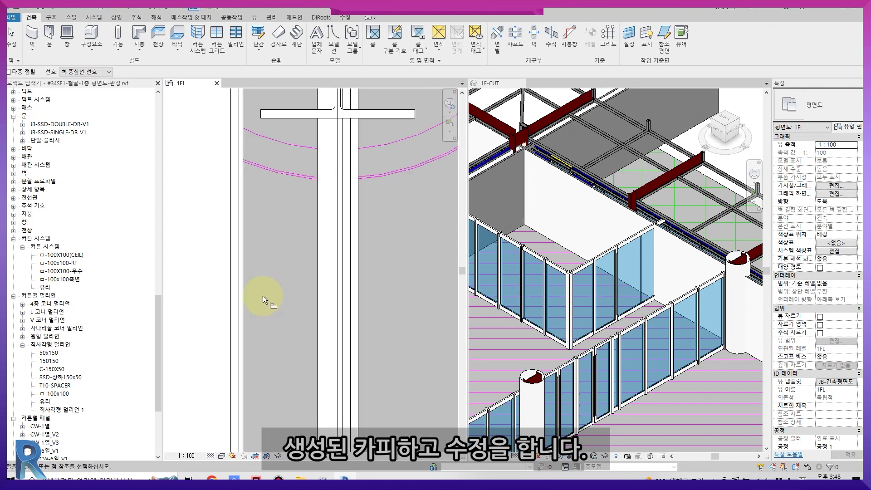
{"action": "left_click", "coordinate": [319, 249]}
{"action": "scroll", "coordinate": [262, 314], "scroll_direction": "down", "scroll_amount": 4}
{"action": "middle_click_drag", "start_coordinate": [316, 230], "coordinate": [233, 337]}
{"action": "scroll", "coordinate": [339, 169], "scroll_direction": "up", "scroll_amount": 3}
{"action": "left_click", "coordinate": [395, 172]}
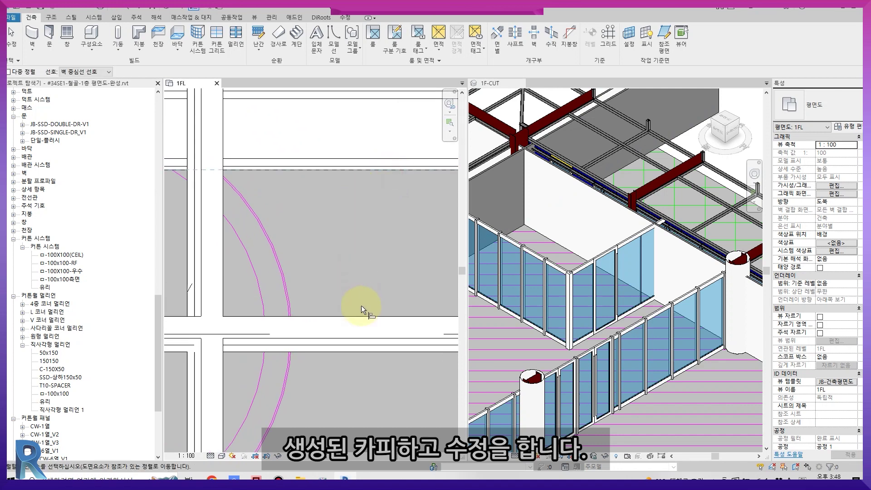
{"action": "left_click", "coordinate": [369, 318]}
Flip the copied vertical #석고보드 wall and align its inner face with the end of the steel column's flange
{"action": "scroll", "coordinate": [370, 318], "scroll_direction": "down", "scroll_amount": 2}
{"action": "middle_click_drag", "start_coordinate": [247, 397], "coordinate": [253, 334]}
{"action": "scroll", "coordinate": [253, 334], "scroll_direction": "up", "scroll_amount": 3}
{"action": "left_click", "coordinate": [288, 328]}
{"action": "left_click", "coordinate": [356, 335]}
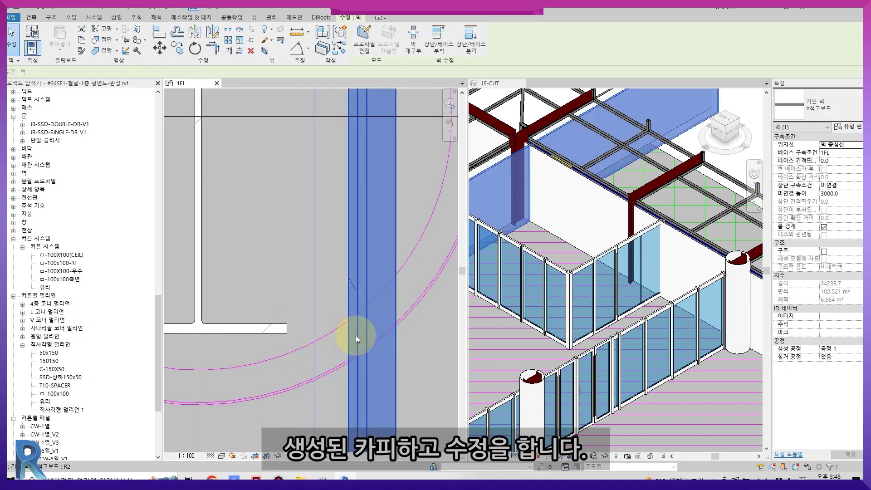
{"action": "key", "text": "space"}
{"action": "left_click", "coordinate": [323, 339]}
{"action": "scroll", "coordinate": [323, 339], "scroll_direction": "up", "scroll_amount": 1}
{"action": "key", "text": "a"}
{"action": "key", "text": "l"}
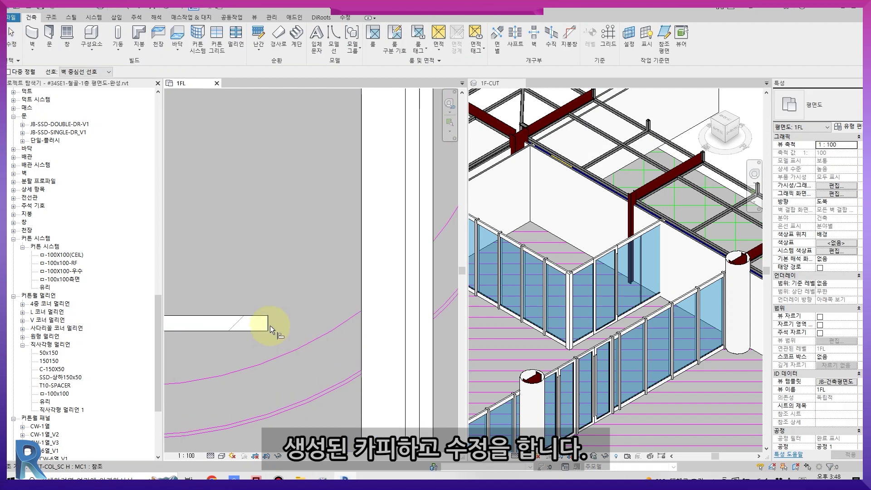
{"action": "left_click", "coordinate": [359, 289]}
{"action": "scroll", "coordinate": [354, 291], "scroll_direction": "down", "scroll_amount": 5}
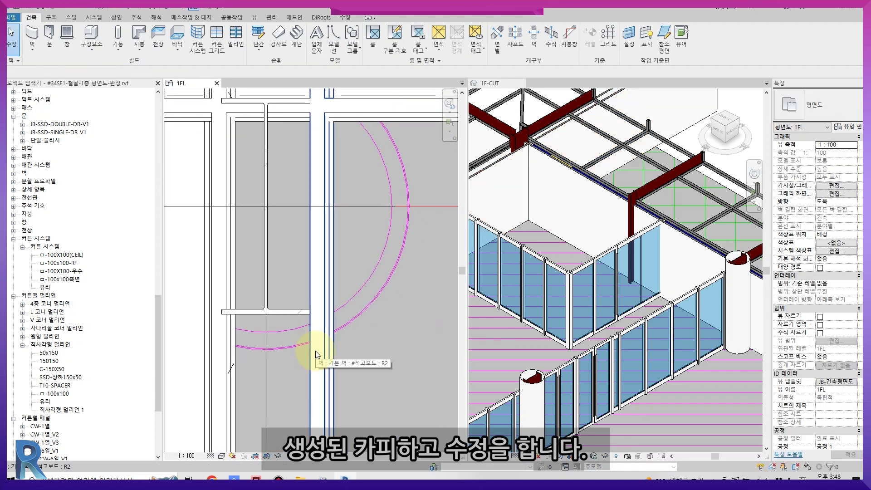
Copy the horizontal #석고보드 wall towards the room, placing the copy just below the corner steel column in the plan
{"action": "left_click", "coordinate": [316, 352]}
{"action": "middle_click_drag", "start_coordinate": [320, 363], "coordinate": [317, 324]}
{"action": "scroll", "coordinate": [319, 325], "scroll_direction": "down", "scroll_amount": 1}
{"action": "key", "text": "Escape"}
{"action": "left_click", "coordinate": [400, 137]}
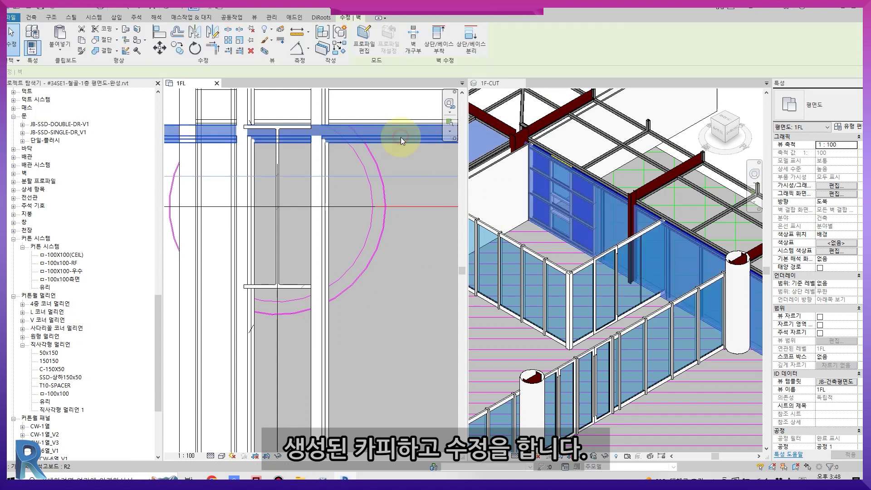
{"action": "key", "text": "c"}
{"action": "key", "text": "o"}
{"action": "left_click", "coordinate": [400, 137]}
{"action": "left_click", "coordinate": [397, 354]}
Align the copied horizontal #석고보드 wall's upper face with the steel column's lower flange
{"action": "scroll", "coordinate": [332, 361], "scroll_direction": "up", "scroll_amount": 2}
{"action": "key", "text": "a"}
{"action": "key", "text": "l"}
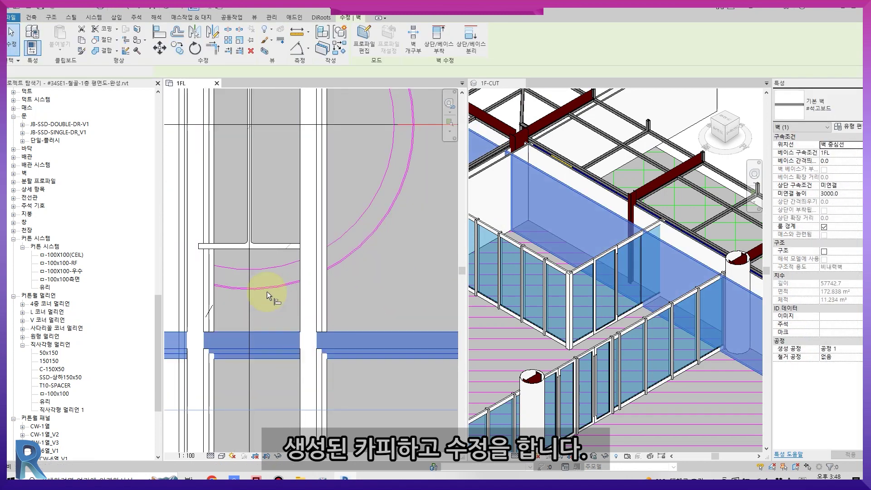
{"action": "left_click", "coordinate": [282, 249]}
{"action": "left_click", "coordinate": [280, 332]}
Trim the copied vertical and horizontal #석고보드 walls into a corner that wraps the steel column
{"action": "scroll", "coordinate": [279, 331], "scroll_direction": "down", "scroll_amount": 2}
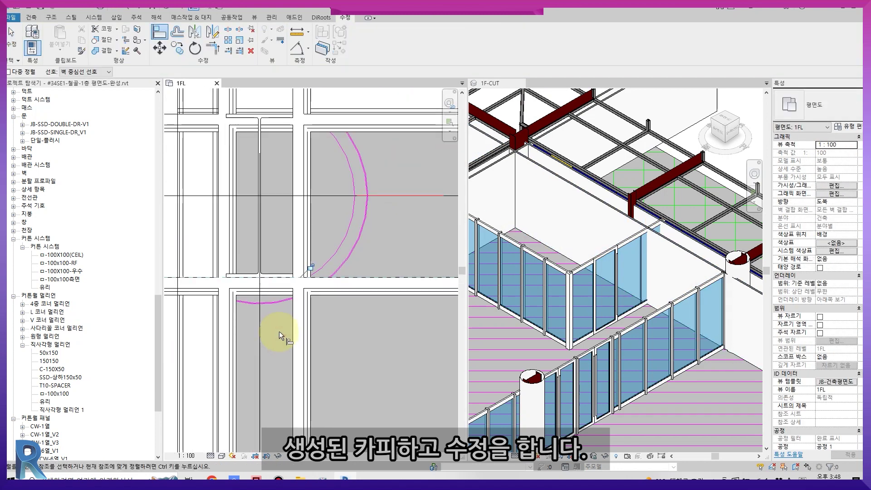
{"action": "key", "text": "t"}
{"action": "key", "text": "r"}
{"action": "left_click", "coordinate": [305, 220]}
{"action": "left_click", "coordinate": [267, 293]}
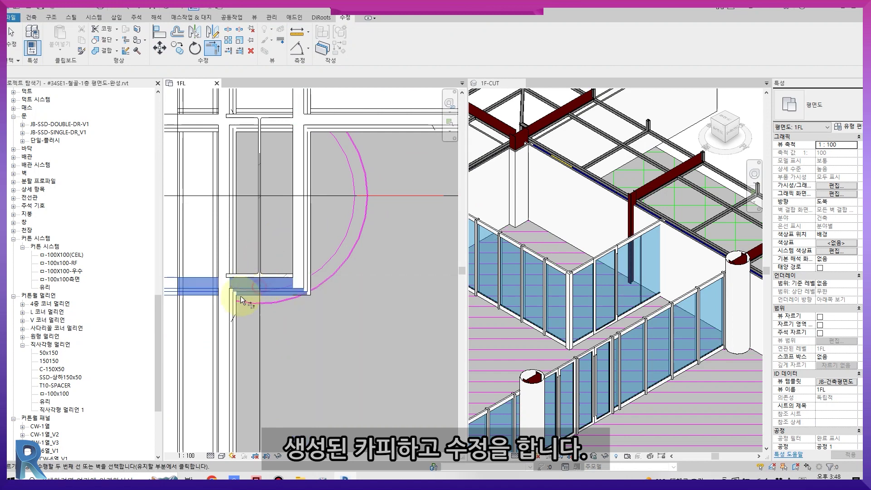
{"action": "scroll", "coordinate": [306, 211], "scroll_direction": "down", "scroll_amount": 3}
Split the long horizontal #석고보드 wall near the exterior curtain wall joint and delete the section that continues past it
{"action": "middle_click_drag", "start_coordinate": [308, 220], "coordinate": [288, 217]}
{"action": "scroll", "coordinate": [289, 218], "scroll_direction": "down", "scroll_amount": 2}
{"action": "middle_click_drag", "start_coordinate": [342, 224], "coordinate": [258, 227]}
{"action": "scroll", "coordinate": [301, 223], "scroll_direction": "down", "scroll_amount": 2}
{"action": "scroll", "coordinate": [335, 192], "scroll_direction": "up", "scroll_amount": 2}
{"action": "scroll", "coordinate": [338, 196], "scroll_direction": "up", "scroll_amount": 3}
{"action": "key", "text": "Escape"}
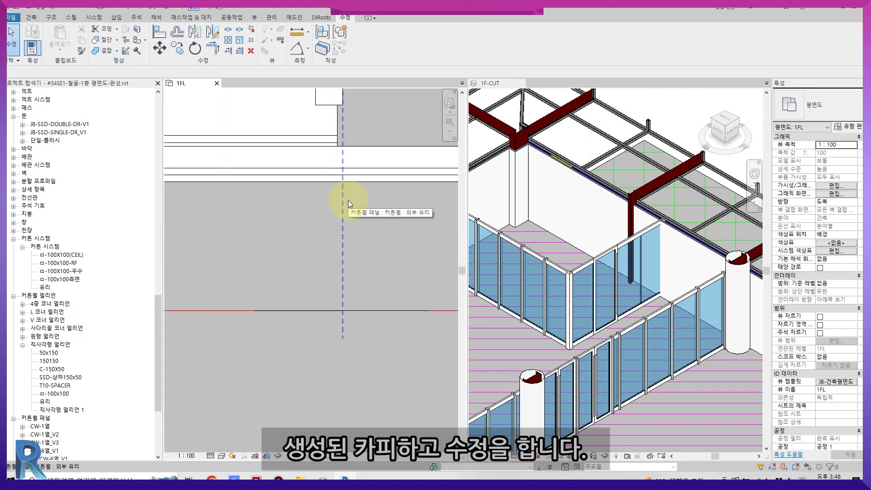
{"action": "key", "text": "s"}
{"action": "key", "text": "l"}
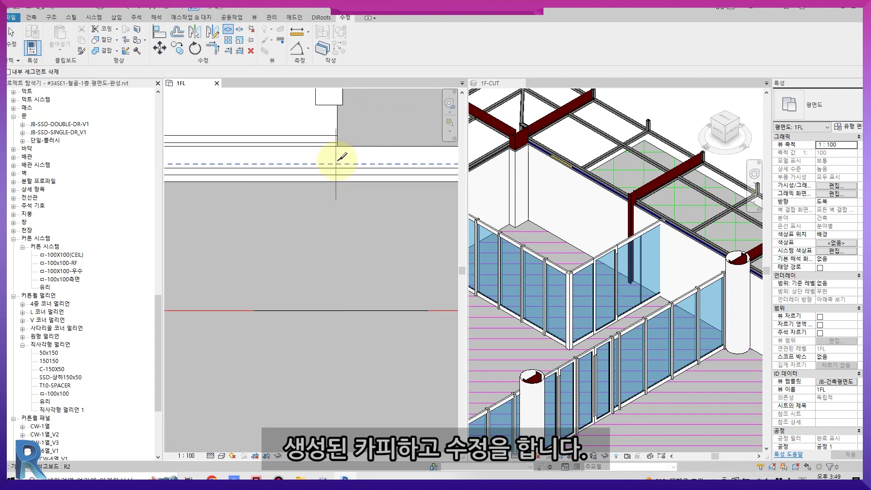
{"action": "left_click", "coordinate": [358, 152]}
{"action": "key", "text": "Delete"}
Trim the horizontal #석고보드 wall and its short return wall into a closed corner at the cut end
{"action": "scroll", "coordinate": [341, 171], "scroll_direction": "down", "scroll_amount": 4}
{"action": "scroll", "coordinate": [313, 167], "scroll_direction": "up", "scroll_amount": 4}
{"action": "key", "text": "t"}
{"action": "key", "text": "r"}
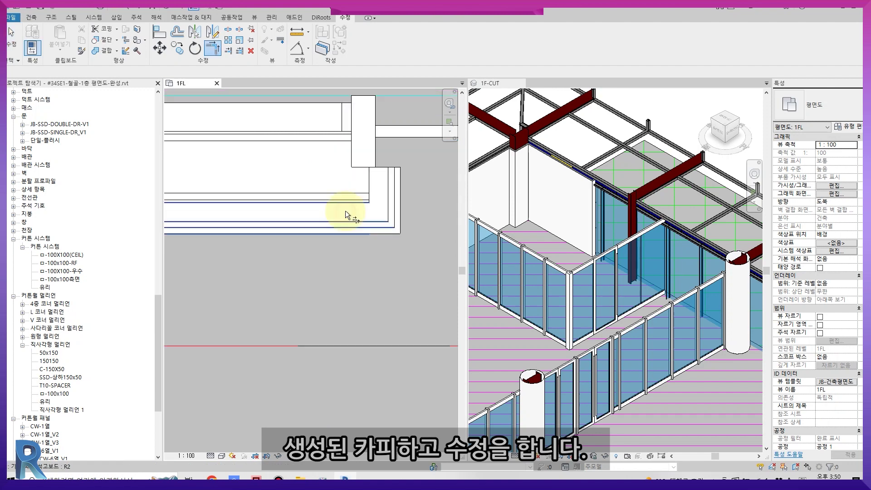
{"action": "key", "text": "Escape"}
Split the long vertical #석고보드 wall just above the steel column at its lower stretch
{"action": "scroll", "coordinate": [341, 263], "scroll_direction": "down", "scroll_amount": 8}
{"action": "scroll", "coordinate": [320, 355], "scroll_direction": "up", "scroll_amount": 2}
{"action": "middle_click_drag", "start_coordinate": [320, 355], "coordinate": [408, 163]}
{"action": "scroll", "coordinate": [281, 231], "scroll_direction": "up", "scroll_amount": 4}
{"action": "left_click", "coordinate": [253, 191]}
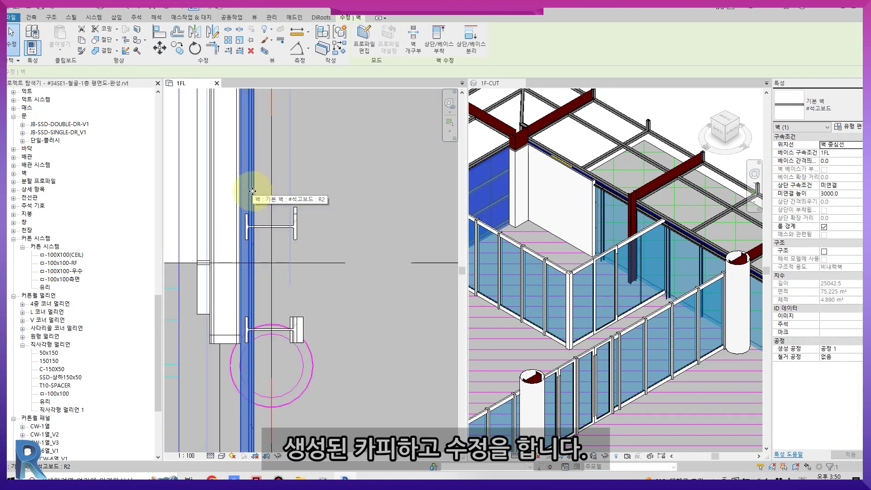
{"action": "scroll", "coordinate": [253, 193], "scroll_direction": "up", "scroll_amount": 2}
{"action": "key", "text": "Escape"}
{"action": "key", "text": "s"}
{"action": "key", "text": "l"}
{"action": "left_click", "coordinate": [254, 216]}
{"action": "key", "text": "Escape"}
Trim the vertical #석고보드 wall and the short walls around the steel column into corners
{"action": "key", "text": "t"}
{"action": "key", "text": "r"}
{"action": "left_click", "coordinate": [253, 203]}
{"action": "left_click", "coordinate": [316, 217]}
{"action": "left_click", "coordinate": [328, 387]}
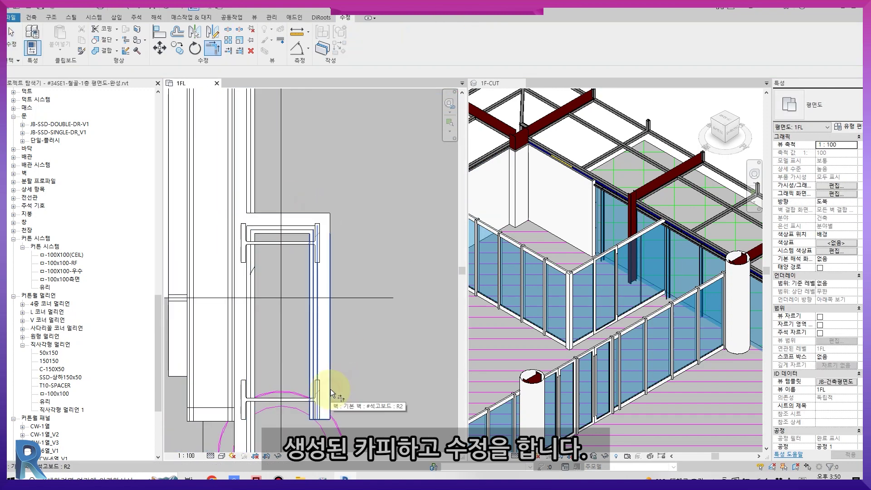
{"action": "key", "text": "Escape"}
Select the leftover vertical #석고보드 wall section running past the steel column and remove it
{"action": "left_click", "coordinate": [328, 299]}
{"action": "left_click", "coordinate": [328, 301]}
{"action": "scroll", "coordinate": [329, 301], "scroll_direction": "up", "scroll_amount": 2}
{"action": "key", "text": "Escape"}
{"action": "scroll", "coordinate": [346, 181], "scroll_direction": "down", "scroll_amount": 6}
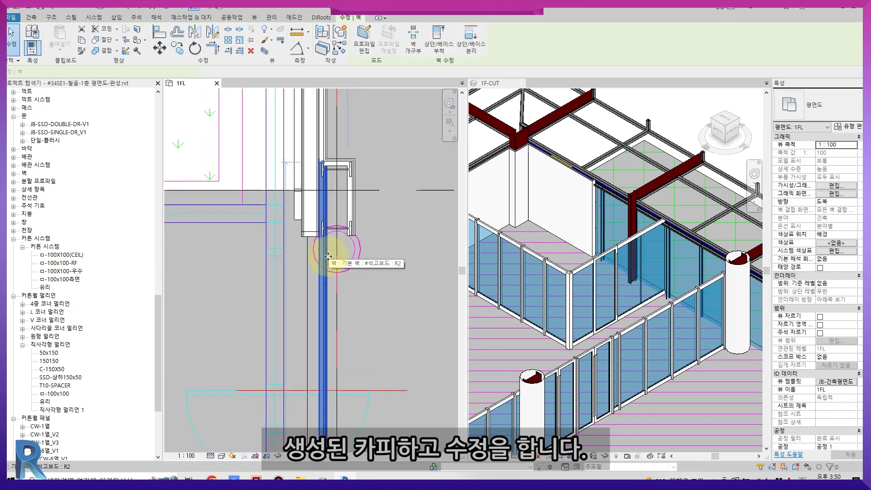
Move the short horizontal #석고보드 wall above the steel column so its lower face meets the end of the column flange
{"action": "scroll", "coordinate": [343, 233], "scroll_direction": "up", "scroll_amount": 5}
{"action": "key", "text": "a"}
{"action": "key", "text": "l"}
{"action": "scroll", "coordinate": [367, 195], "scroll_direction": "up", "scroll_amount": 5}
{"action": "key", "text": "Escape"}
{"action": "key", "text": "Escape"}
{"action": "key", "text": "a"}
{"action": "key", "text": "l"}
{"action": "key", "text": "Escape"}
{"action": "left_click", "coordinate": [366, 203]}
{"action": "scroll", "coordinate": [366, 202], "scroll_direction": "down", "scroll_amount": 3}
{"action": "scroll", "coordinate": [377, 200], "scroll_direction": "up", "scroll_amount": 2}
{"action": "key", "text": "m"}
{"action": "key", "text": "v"}
{"action": "scroll", "coordinate": [388, 190], "scroll_direction": "down", "scroll_amount": 3}
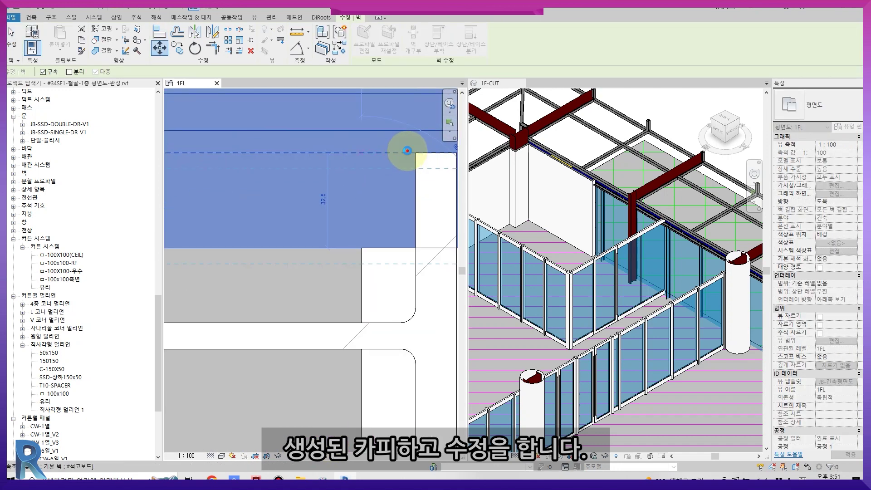
{"action": "key", "text": "Escape"}
{"action": "key", "text": "Escape"}
Shift the column enclosure's inner vertical #석고보드 wall outwards so that it clears the steel column's flange
{"action": "scroll", "coordinate": [339, 195], "scroll_direction": "up", "scroll_amount": 5}
{"action": "key", "text": "a"}
{"action": "key", "text": "l"}
{"action": "key", "text": "Escape"}
{"action": "left_click", "coordinate": [345, 140]}
{"action": "key", "text": "a"}
{"action": "key", "text": "l"}
{"action": "key", "text": "Escape"}
{"action": "scroll", "coordinate": [343, 261], "scroll_direction": "down", "scroll_amount": 5}
{"action": "scroll", "coordinate": [345, 271], "scroll_direction": "up", "scroll_amount": 2}
{"action": "left_click", "coordinate": [346, 272]}
{"action": "key", "text": "m"}
{"action": "key", "text": "v"}
{"action": "key", "text": "Escape"}
{"action": "key", "text": "Escape"}
{"action": "scroll", "coordinate": [383, 281], "scroll_direction": "down", "scroll_amount": 5}
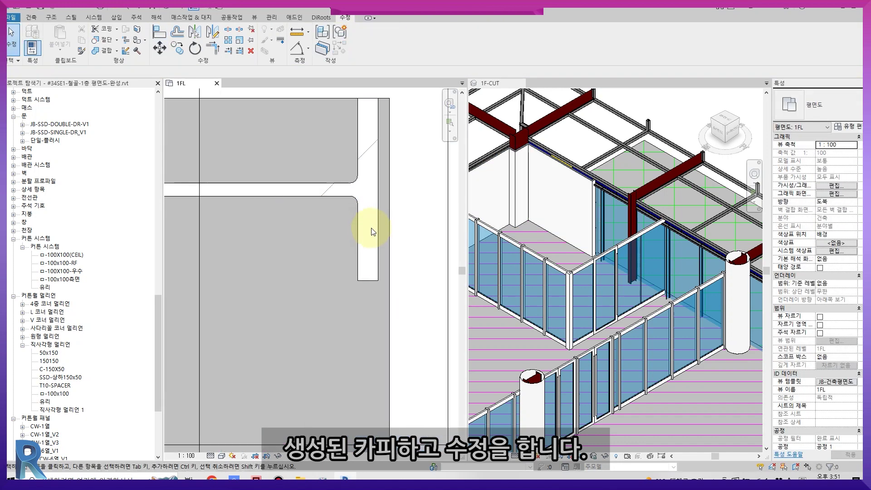
Mirror the short horizontal #석고보드 wall about the horizontal grid line through the column enclosure
{"action": "scroll", "coordinate": [292, 268], "scroll_direction": "up", "scroll_amount": 4}
{"action": "left_click", "coordinate": [323, 148]}
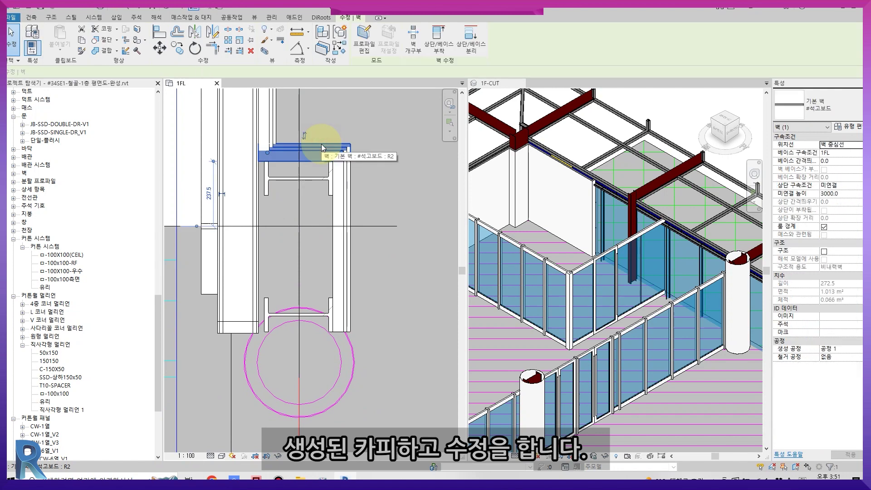
{"action": "key", "text": "m"}
{"action": "key", "text": "m"}
{"action": "left_click", "coordinate": [317, 225]}
{"action": "scroll", "coordinate": [328, 312], "scroll_direction": "up", "scroll_amount": 3}
{"action": "scroll", "coordinate": [336, 313], "scroll_direction": "up", "scroll_amount": 2}
Align the mirrored #석고보드 wall with the column flange's lower end and extend its outer end to the exterior curtain wall
{"action": "key", "text": "m"}
{"action": "key", "text": "a"}
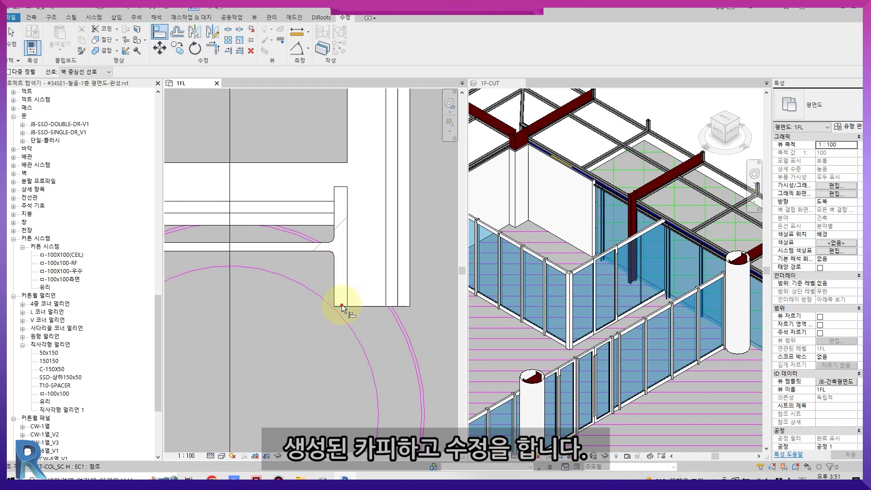
{"action": "middle_click_drag", "start_coordinate": [308, 164], "coordinate": [309, 228]}
{"action": "scroll", "coordinate": [313, 235], "scroll_direction": "down", "scroll_amount": 3}
{"action": "scroll", "coordinate": [323, 321], "scroll_direction": "up", "scroll_amount": 2}
{"action": "middle_click_drag", "start_coordinate": [227, 299], "coordinate": [324, 271]}
{"action": "key", "text": "Escape"}
{"action": "scroll", "coordinate": [368, 283], "scroll_direction": "down", "scroll_amount": 1}
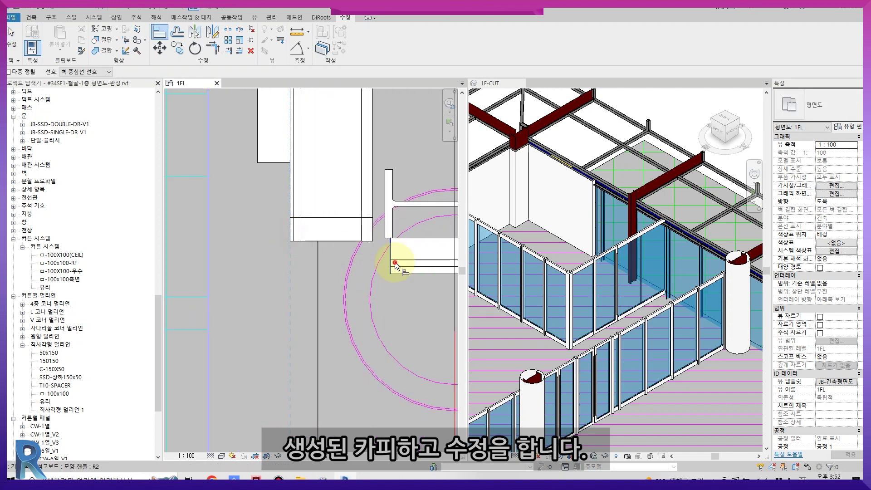
{"action": "left_click", "coordinate": [395, 262]}
Move the four-wall #석고보드 enclosure at the next exposed column so its inner corner meets the column flange's corner
{"action": "scroll", "coordinate": [335, 276], "scroll_direction": "down", "scroll_amount": 3}
{"action": "scroll", "coordinate": [507, 349], "scroll_direction": "down", "scroll_amount": 3}
{"action": "middle_click_drag", "start_coordinate": [508, 350], "coordinate": [644, 297]}
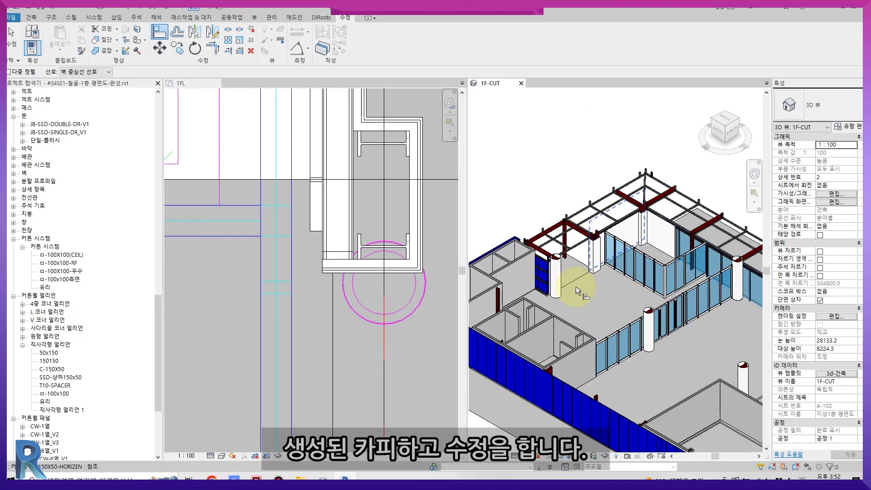
{"action": "scroll", "coordinate": [609, 304], "scroll_direction": "up", "scroll_amount": 4}
{"action": "key", "text": "Escape"}
{"action": "key", "text": "Escape"}
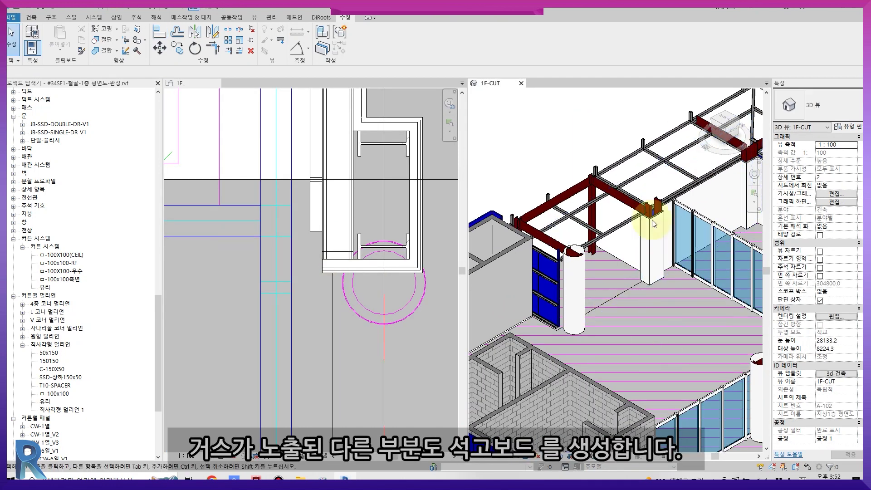
{"action": "left_click", "coordinate": [654, 244]}
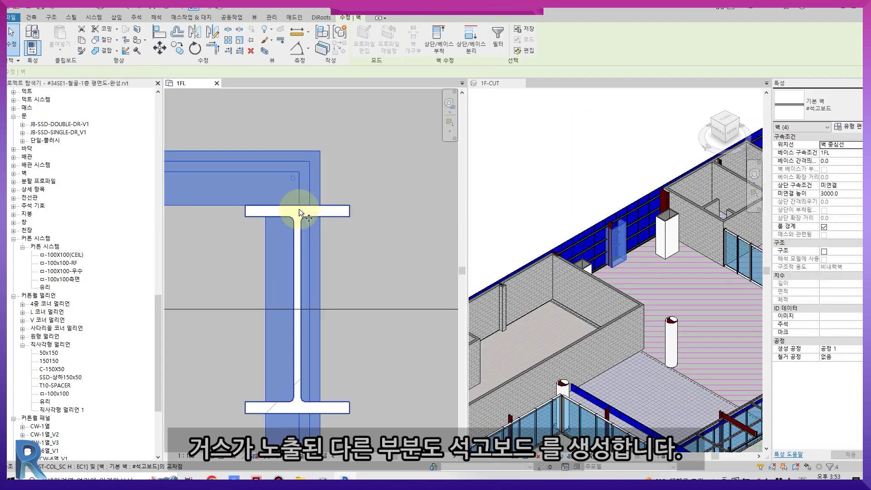
{"action": "left_click", "coordinate": [353, 205]}
{"action": "scroll", "coordinate": [361, 226], "scroll_direction": "down", "scroll_amount": 2}
{"action": "key", "text": "Escape"}
{"action": "scroll", "coordinate": [368, 218], "scroll_direction": "down", "scroll_amount": 3}
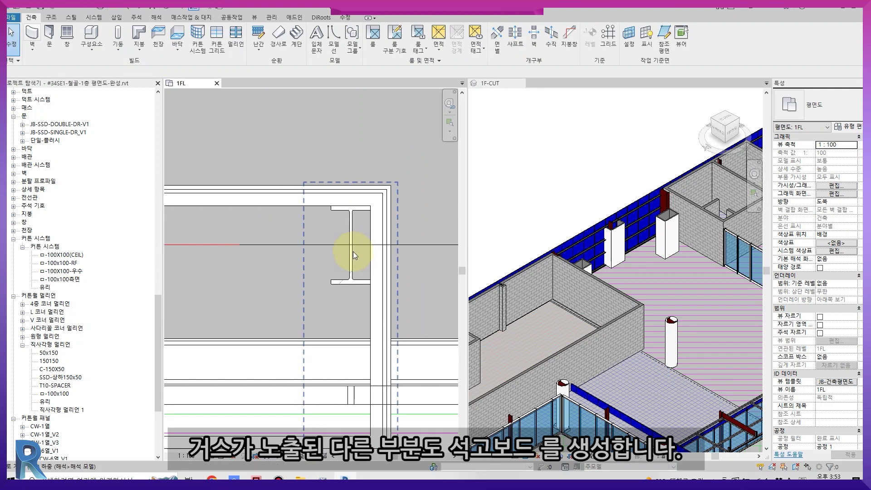
Align the opposite side wall of the #석고보드 enclosure with the other end of the column's flange
{"action": "key", "text": "a"}
{"action": "key", "text": "l"}
{"action": "scroll", "coordinate": [329, 210], "scroll_direction": "up", "scroll_amount": 3}
{"action": "left_click", "coordinate": [333, 207]}
{"action": "scroll", "coordinate": [333, 208], "scroll_direction": "down", "scroll_amount": 3}
{"action": "middle_click_drag", "start_coordinate": [389, 285], "coordinate": [456, 245]}
{"action": "left_click", "coordinate": [230, 239]}
{"action": "key", "text": "Escape"}
{"action": "key", "text": "Escape"}
Align the ends of the #석고보드 enclosure's walls with the inner face of the exterior curtain wall
{"action": "middle_click_drag", "start_coordinate": [435, 317], "coordinate": [190, 236]}
{"action": "left_click", "coordinate": [233, 318]}
{"action": "left_click_drag", "start_coordinate": [233, 319], "coordinate": [223, 194]}
{"action": "key", "text": "Escape"}
{"action": "scroll", "coordinate": [225, 207], "scroll_direction": "up", "scroll_amount": 2}
{"action": "left_click", "coordinate": [242, 201]}
{"action": "scroll", "coordinate": [242, 202], "scroll_direction": "down", "scroll_amount": 5}
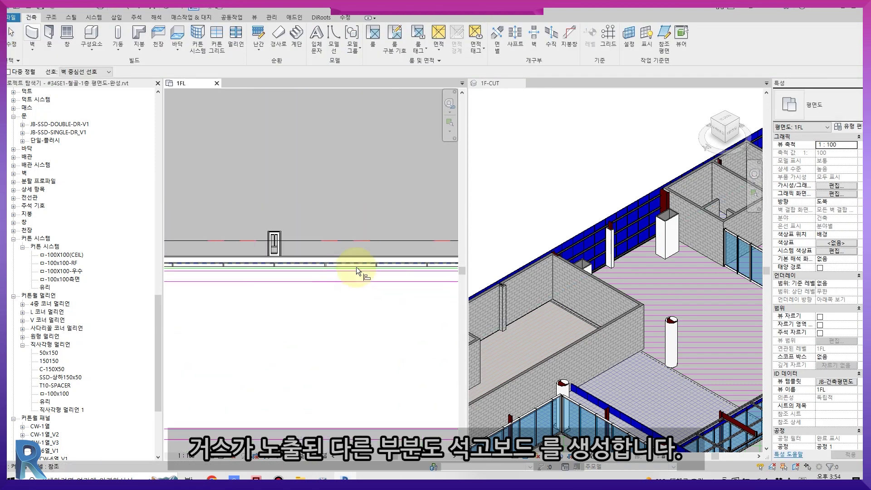
Delete the exterior-side wall of the copied #석고보드 enclosure and move the remaining walls to the exposed column's flange
{"action": "scroll", "coordinate": [356, 267], "scroll_direction": "up", "scroll_amount": 3}
{"action": "left_click", "coordinate": [359, 247]}
{"action": "key", "text": "Delete"}
{"action": "left_click_drag", "start_coordinate": [360, 243], "coordinate": [315, 195]}
{"action": "key", "text": "m"}
{"action": "key", "text": "v"}
{"action": "scroll", "coordinate": [330, 213], "scroll_direction": "up", "scroll_amount": 3}
{"action": "left_click", "coordinate": [321, 187]}
{"action": "scroll", "coordinate": [321, 188], "scroll_direction": "down", "scroll_amount": 5}
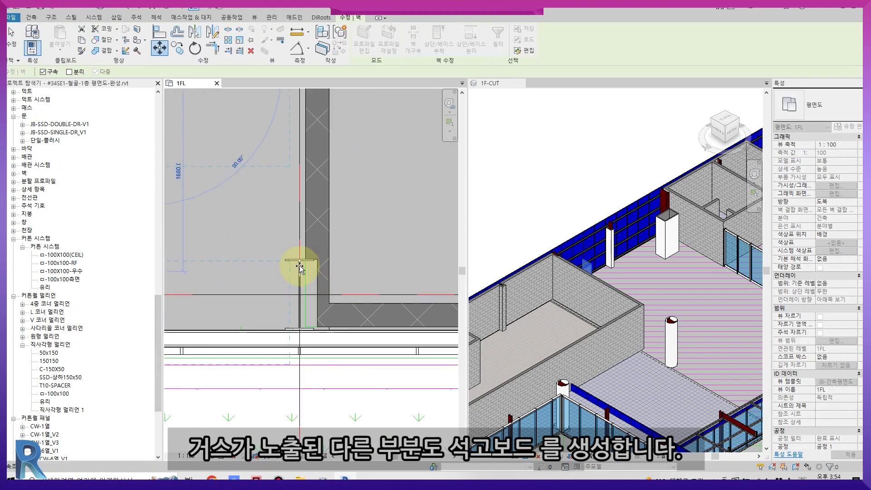
{"action": "scroll", "coordinate": [300, 267], "scroll_direction": "up", "scroll_amount": 3}
{"action": "left_click", "coordinate": [290, 250]}
Reposition the #석고보드 enclosure walls so they sit against the corner of the column's flange
{"action": "scroll", "coordinate": [282, 270], "scroll_direction": "down", "scroll_amount": 3}
{"action": "key", "text": "m"}
{"action": "key", "text": "v"}
{"action": "left_click", "coordinate": [178, 203]}
{"action": "scroll", "coordinate": [328, 232], "scroll_direction": "up", "scroll_amount": 4}
{"action": "left_click", "coordinate": [328, 231]}
{"action": "scroll", "coordinate": [328, 232], "scroll_direction": "down", "scroll_amount": 5}
Trim the enclosure's side wall and the adjoining #석고보드 wall into a corner beside the block wall
{"action": "key", "text": "t"}
{"action": "key", "text": "r"}
{"action": "left_click", "coordinate": [301, 256]}
{"action": "left_click", "coordinate": [339, 235]}
{"action": "scroll", "coordinate": [339, 236], "scroll_direction": "down", "scroll_amount": 3}
Join the neighbouring column enclosures with a continuous #석고보드 wall along the exterior curtain wall by trimming their walls to corners
{"action": "scroll", "coordinate": [275, 263], "scroll_direction": "down", "scroll_amount": 2}
{"action": "middle_click_drag", "start_coordinate": [386, 267], "coordinate": [224, 272]}
{"action": "scroll", "coordinate": [362, 233], "scroll_direction": "up", "scroll_amount": 3}
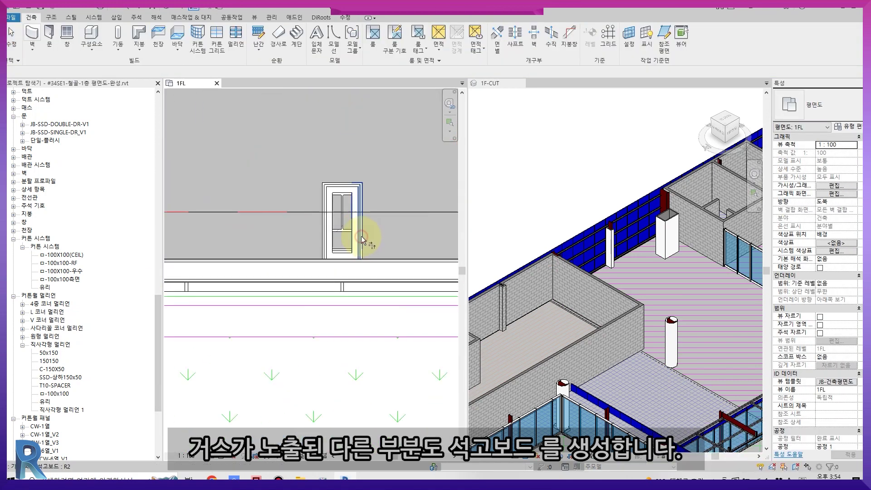
{"action": "scroll", "coordinate": [361, 233], "scroll_direction": "down", "scroll_amount": 4}
{"action": "left_click", "coordinate": [364, 226]}
{"action": "scroll", "coordinate": [359, 240], "scroll_direction": "down", "scroll_amount": 3}
{"action": "middle_click_drag", "start_coordinate": [337, 260], "coordinate": [401, 273]}
{"action": "scroll", "coordinate": [214, 249], "scroll_direction": "up", "scroll_amount": 5}
{"action": "left_click", "coordinate": [213, 247]}
{"action": "scroll", "coordinate": [213, 249], "scroll_direction": "up", "scroll_amount": 2}
{"action": "middle_click_drag", "start_coordinate": [213, 249], "coordinate": [431, 220]}
{"action": "key", "text": "Escape"}
Delete the lower wall of the spare rectangular enclosure and move the remaining walls to the column beside the restroom wall
{"action": "scroll", "coordinate": [290, 257], "scroll_direction": "down", "scroll_amount": 2}
{"action": "scroll", "coordinate": [273, 202], "scroll_direction": "down", "scroll_amount": 3}
{"action": "middle_click_drag", "start_coordinate": [254, 198], "coordinate": [343, 241]}
{"action": "scroll", "coordinate": [301, 183], "scroll_direction": "up", "scroll_amount": 2}
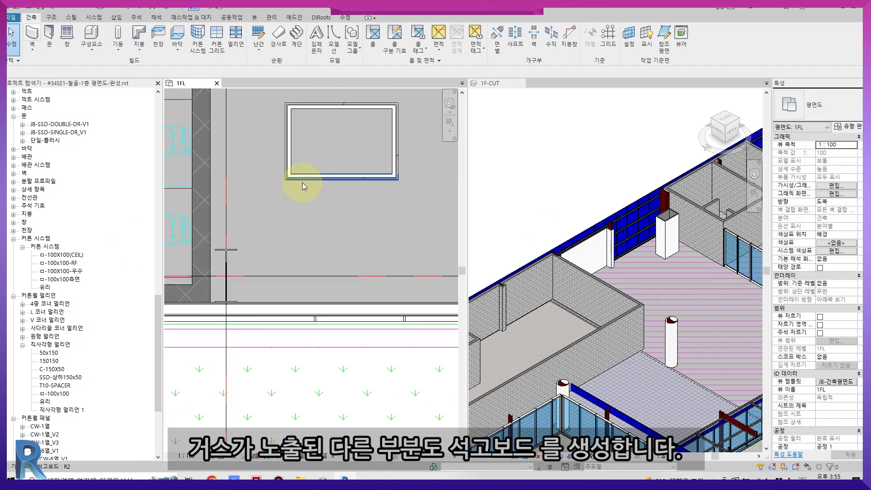
{"action": "left_click", "coordinate": [318, 172]}
{"action": "key", "text": "Delete"}
{"action": "left_click_drag", "start_coordinate": [349, 211], "coordinate": [293, 170]}
{"action": "key", "text": "m"}
{"action": "key", "text": "v"}
{"action": "left_click", "coordinate": [326, 182]}
{"action": "scroll", "coordinate": [499, 226], "scroll_direction": "down", "scroll_amount": 3}
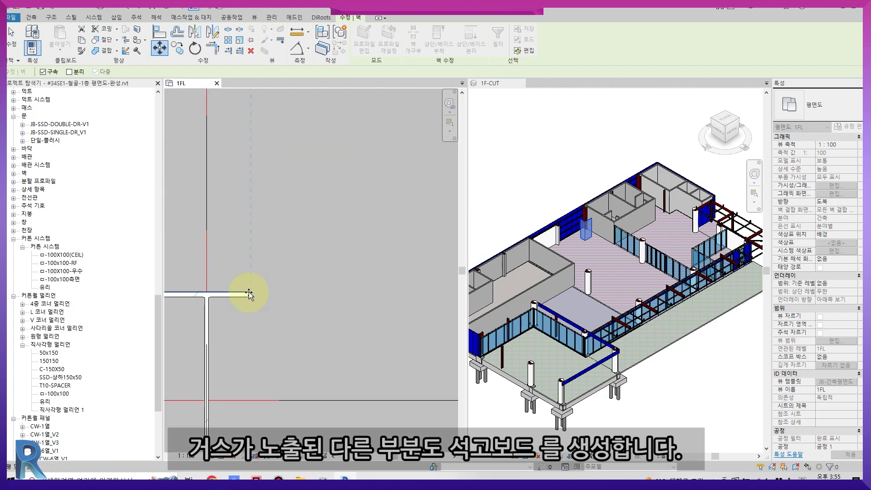
{"action": "left_click", "coordinate": [250, 293]}
Adjust the #석고보드 walls beside the restroom so their inner faces meet the column flange's corner
{"action": "scroll", "coordinate": [255, 301], "scroll_direction": "down", "scroll_amount": 4}
{"action": "left_click", "coordinate": [250, 137]}
{"action": "left_click", "coordinate": [252, 345]}
{"action": "scroll", "coordinate": [265, 329], "scroll_direction": "up", "scroll_amount": 4}
{"action": "key", "text": "m"}
{"action": "key", "text": "v"}
{"action": "left_click", "coordinate": [241, 335]}
{"action": "left_click", "coordinate": [230, 261]}
{"action": "scroll", "coordinate": [241, 269], "scroll_direction": "down", "scroll_amount": 6}
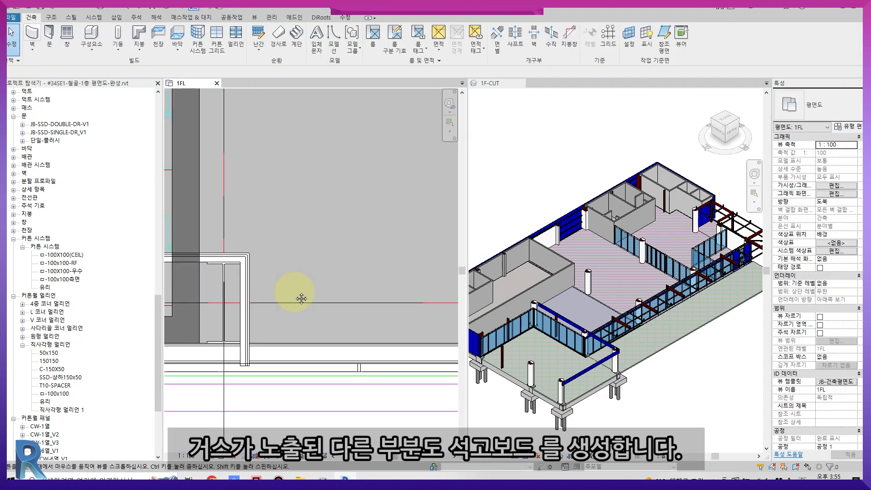
Trim the restroom-side enclosure's side wall and the #석고보드 wall along the curtain wall into a corner
{"action": "key", "text": "t"}
{"action": "key", "text": "r"}
{"action": "scroll", "coordinate": [238, 246], "scroll_direction": "down", "scroll_amount": 3}
{"action": "middle_click_drag", "start_coordinate": [295, 275], "coordinate": [447, 266]}
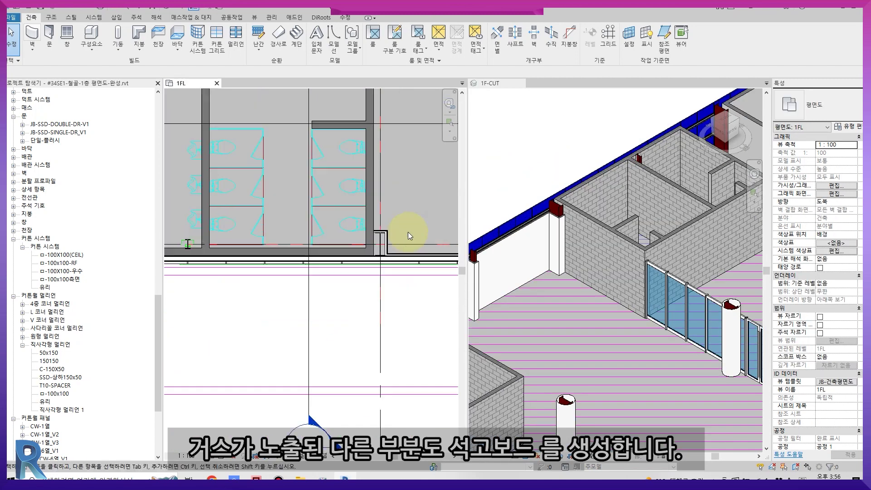
Copy the L-shaped pair of #석고보드 enclosure walls to the next exposed column along the exterior curtain wall
{"action": "scroll", "coordinate": [353, 231], "scroll_direction": "up", "scroll_amount": 4}
{"action": "left_click", "coordinate": [359, 242]}
{"action": "scroll", "coordinate": [287, 272], "scroll_direction": "up", "scroll_amount": 8}
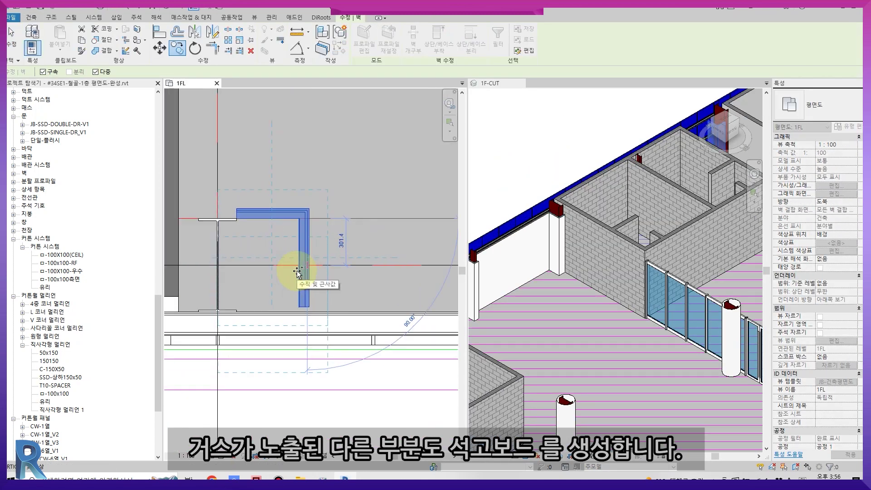
{"action": "key", "text": "m"}
{"action": "key", "text": "v"}
{"action": "scroll", "coordinate": [218, 217], "scroll_direction": "up", "scroll_amount": 4}
{"action": "left_click", "coordinate": [237, 180]}
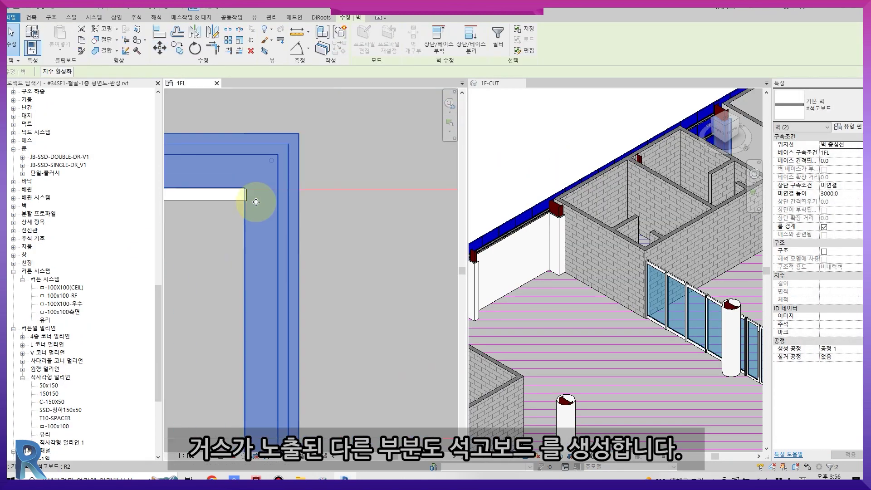
Move the copied pair of #석고보드 walls so their inner corner meets the column flange's corner
{"action": "scroll", "coordinate": [248, 186], "scroll_direction": "up", "scroll_amount": 3}
{"action": "key", "text": "m"}
{"action": "key", "text": "v"}
{"action": "left_click", "coordinate": [246, 168]}
{"action": "left_click", "coordinate": [241, 164]}
{"action": "key", "text": "Escape"}
Copy the enclosure's horizontal #석고보드 wall to a place beside the exterior curtain wall
{"action": "scroll", "coordinate": [254, 195], "scroll_direction": "down", "scroll_amount": 6}
{"action": "scroll", "coordinate": [272, 181], "scroll_direction": "down", "scroll_amount": 3}
{"action": "left_click", "coordinate": [258, 163]}
{"action": "key", "text": "c"}
{"action": "key", "text": "o"}
{"action": "left_click", "coordinate": [379, 268]}
Align the copied horizontal #석고보드 wall with the inner face of the exterior curtain wall
{"action": "scroll", "coordinate": [345, 270], "scroll_direction": "up", "scroll_amount": 3}
{"action": "key", "text": "a"}
{"action": "key", "text": "l"}
{"action": "left_click", "coordinate": [391, 312]}
{"action": "left_click", "coordinate": [326, 174]}
{"action": "scroll", "coordinate": [317, 215], "scroll_direction": "down", "scroll_amount": 2}
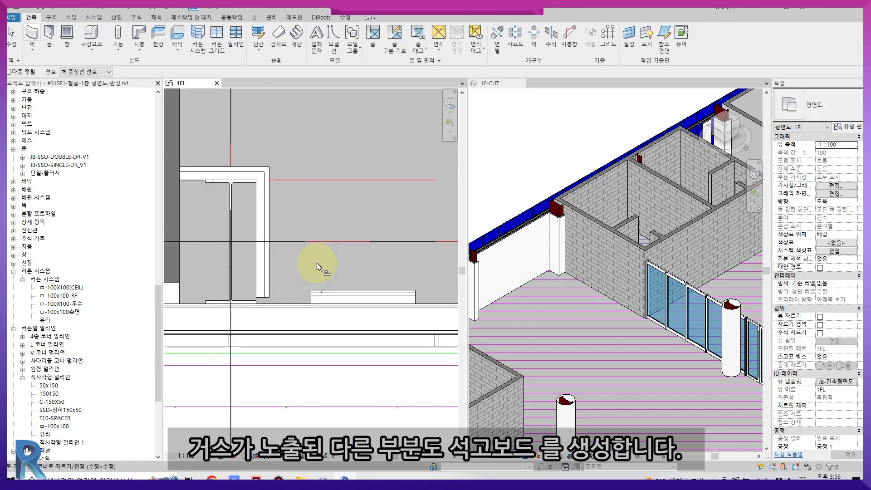
Trim the aligned horizontal wall and the column enclosure's side wall into a corner
{"action": "key", "text": "t"}
{"action": "key", "text": "r"}
{"action": "left_click", "coordinate": [324, 294]}
{"action": "left_click", "coordinate": [266, 268]}
Extend the #석고보드 wall along the curtain wall from the column enclosure to the block wall of the restroom
{"action": "middle_click_drag", "start_coordinate": [290, 279], "coordinate": [89, 221]}
{"action": "scroll", "coordinate": [90, 220], "scroll_direction": "down", "scroll_amount": 1}
{"action": "scroll", "coordinate": [273, 255], "scroll_direction": "down", "scroll_amount": 2}
{"action": "scroll", "coordinate": [316, 266], "scroll_direction": "up", "scroll_amount": 2}
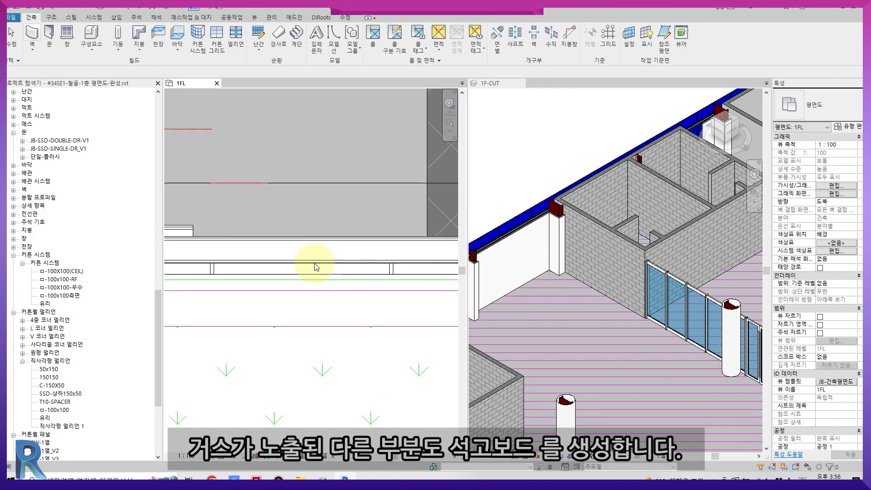
{"action": "left_click", "coordinate": [176, 230]}
{"action": "scroll", "coordinate": [310, 334], "scroll_direction": "down", "scroll_amount": 2}
{"action": "middle_click_drag", "start_coordinate": [192, 276], "coordinate": [295, 303]}
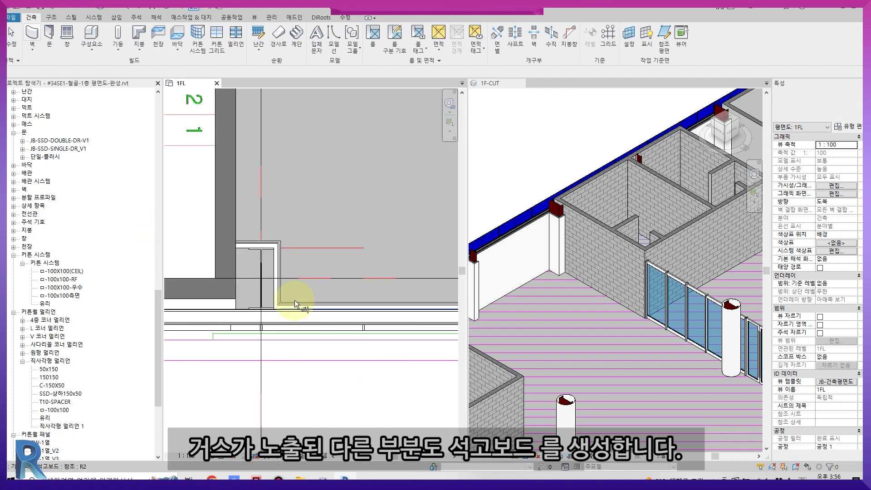
{"action": "scroll", "coordinate": [237, 262], "scroll_direction": "up", "scroll_amount": 2}
{"action": "key", "text": "Escape"}
Check the finished #석고보드 column enclosures in the 1F-CUT 3D view and the 1FL floor plan
{"action": "scroll", "coordinate": [238, 267], "scroll_direction": "down", "scroll_amount": 3}
{"action": "left_click", "coordinate": [612, 305]}
{"action": "scroll", "coordinate": [611, 305], "scroll_direction": "down", "scroll_amount": 4}
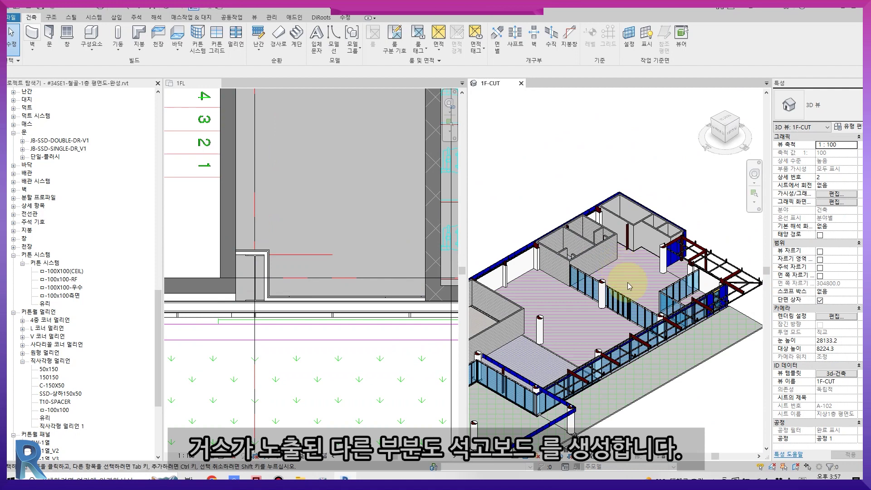
{"action": "scroll", "coordinate": [629, 286], "scroll_direction": "down", "scroll_amount": 2}
{"action": "middle_click_drag", "start_coordinate": [640, 302], "coordinate": [657, 303]}
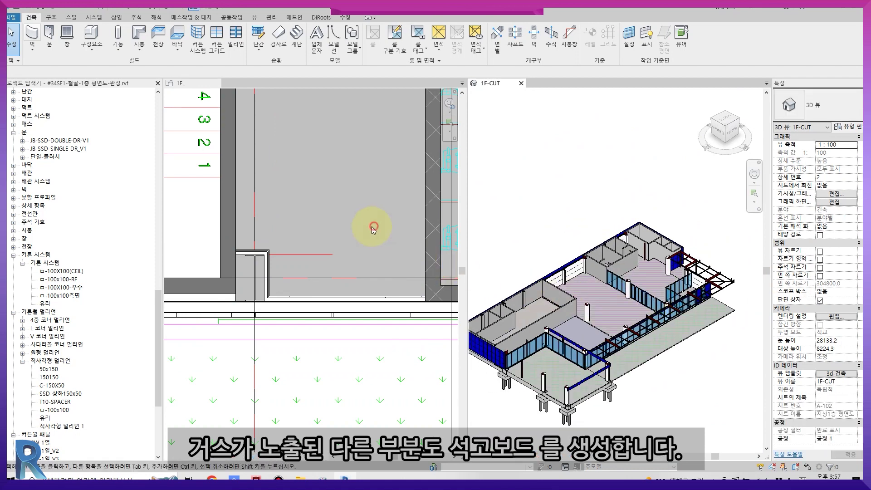
{"action": "left_click", "coordinate": [373, 229]}
{"action": "scroll", "coordinate": [255, 269], "scroll_direction": "down", "scroll_amount": 3}
{"action": "middle_click_drag", "start_coordinate": [274, 268], "coordinate": [259, 330]}
{"action": "scroll", "coordinate": [282, 353], "scroll_direction": "down", "scroll_amount": 1}
{"action": "scroll", "coordinate": [260, 331], "scroll_direction": "down", "scroll_amount": 1}
{"action": "scroll", "coordinate": [302, 321], "scroll_direction": "down", "scroll_amount": 2}
{"action": "scroll", "coordinate": [309, 310], "scroll_direction": "down", "scroll_amount": 1}
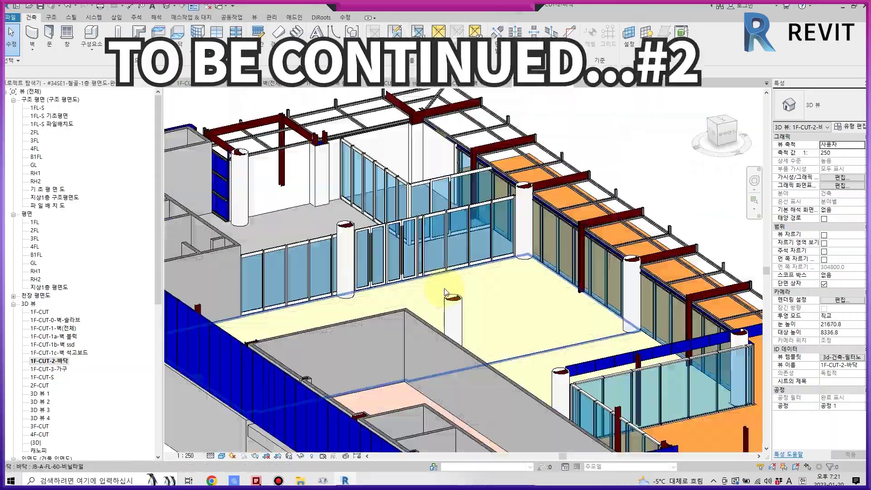
Examine the first floor's floor finishes and walls from several angles in the 1F-CUT-2-바닥 3D view
{"action": "middle_click_drag", "start_coordinate": [444, 293], "coordinate": [434, 389], "text": "shift"}
{"action": "scroll", "coordinate": [376, 294], "scroll_direction": "down", "scroll_amount": 2}
{"action": "scroll", "coordinate": [375, 373], "scroll_direction": "up", "scroll_amount": 4}
{"action": "scroll", "coordinate": [434, 390], "scroll_direction": "down", "scroll_amount": 5}
{"action": "left_click", "coordinate": [734, 123]}
{"action": "left_click", "coordinate": [732, 126]}
{"action": "left_click", "coordinate": [711, 129]}
{"action": "scroll", "coordinate": [548, 346], "scroll_direction": "up", "scroll_amount": 3}
{"action": "mouse_move", "coordinate": [480, 336]}
{"action": "middle_mouse_down", "text": "shift"}
{"action": "mouse_move", "coordinate": [467, 363]}
{"action": "mouse_move", "coordinate": [454, 332]}
{"action": "mouse_move", "coordinate": [467, 334]}
{"action": "middle_mouse_up", "text": "shift"}
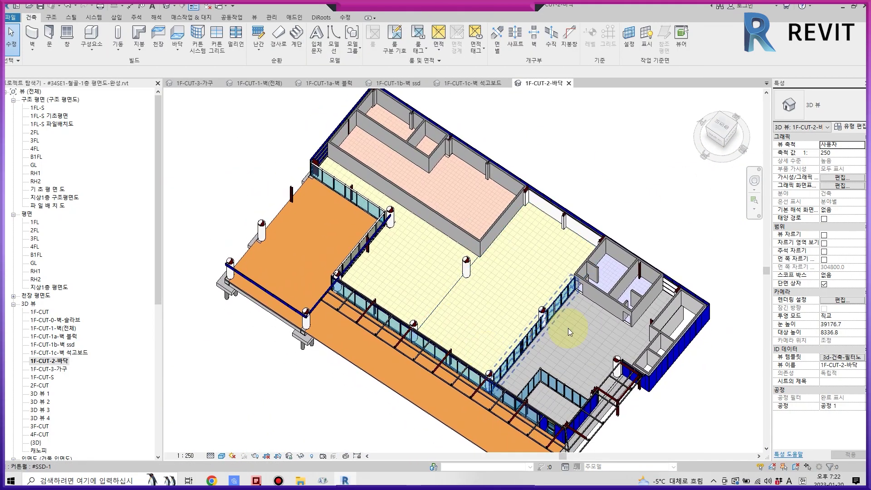